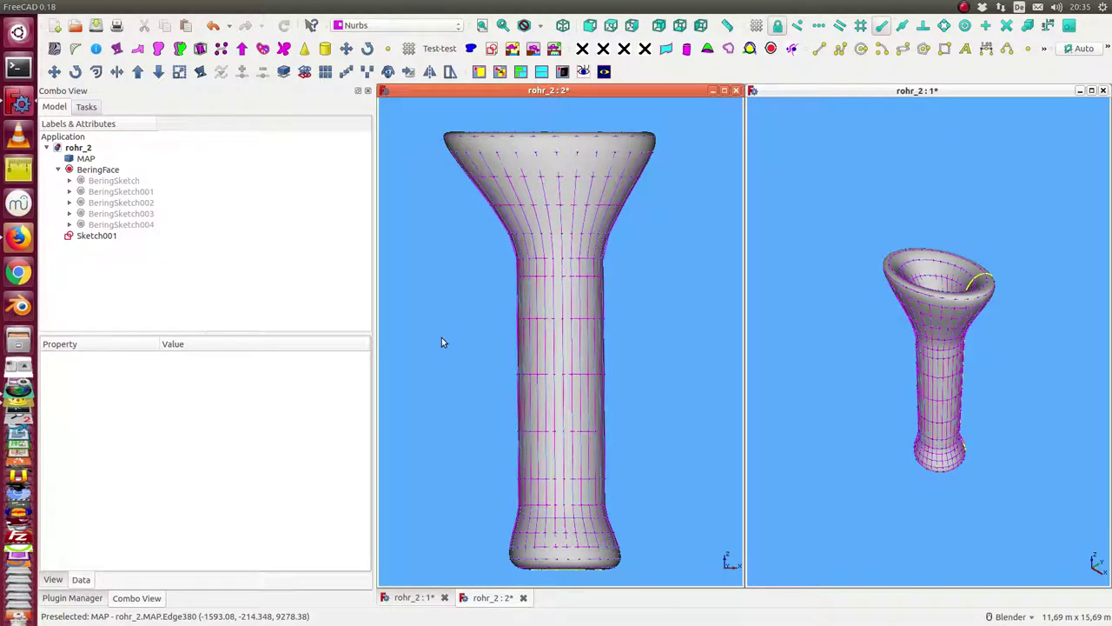
- Check the flared tube from top and bottom, then delete the BeringFace and MAP objects
{"action": "key", "text": "2"}
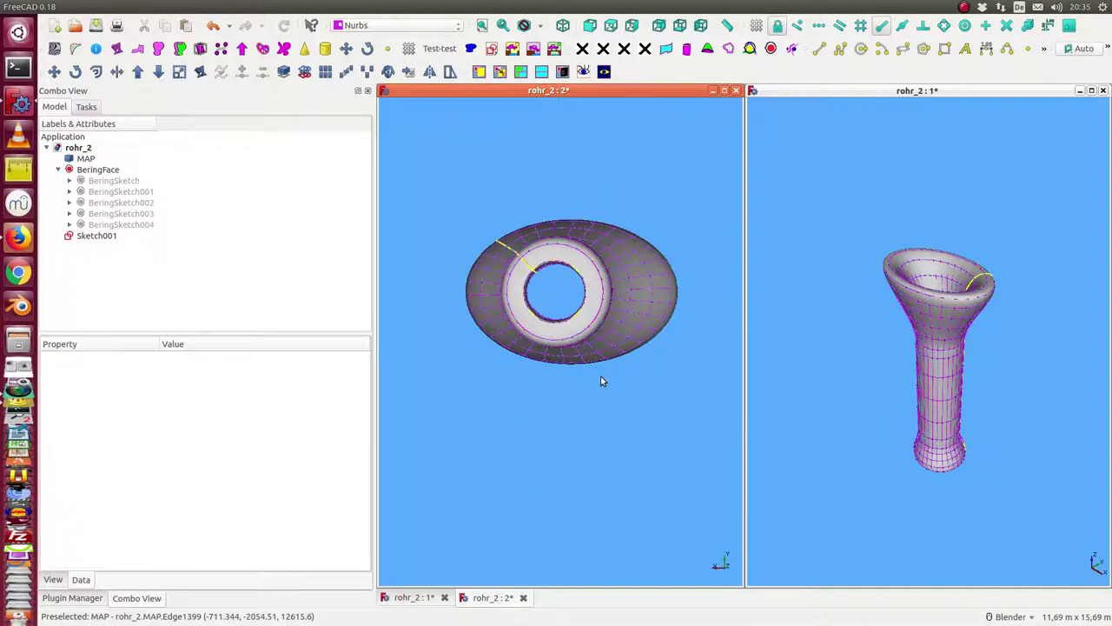
{"action": "key", "text": "5"}
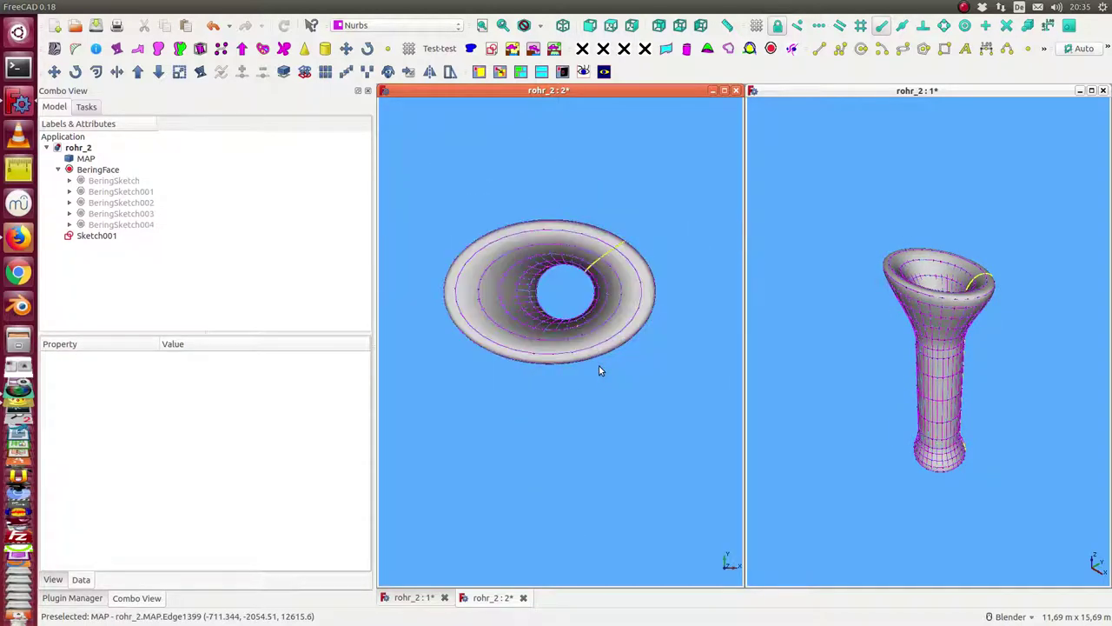
{"action": "mouse_move", "coordinate": [548, 473]}
{"action": "middle_mouse_down"}
{"action": "mouse_move", "coordinate": [584, 339]}
{"action": "mouse_move", "coordinate": [549, 331]}
{"action": "middle_mouse_up"}
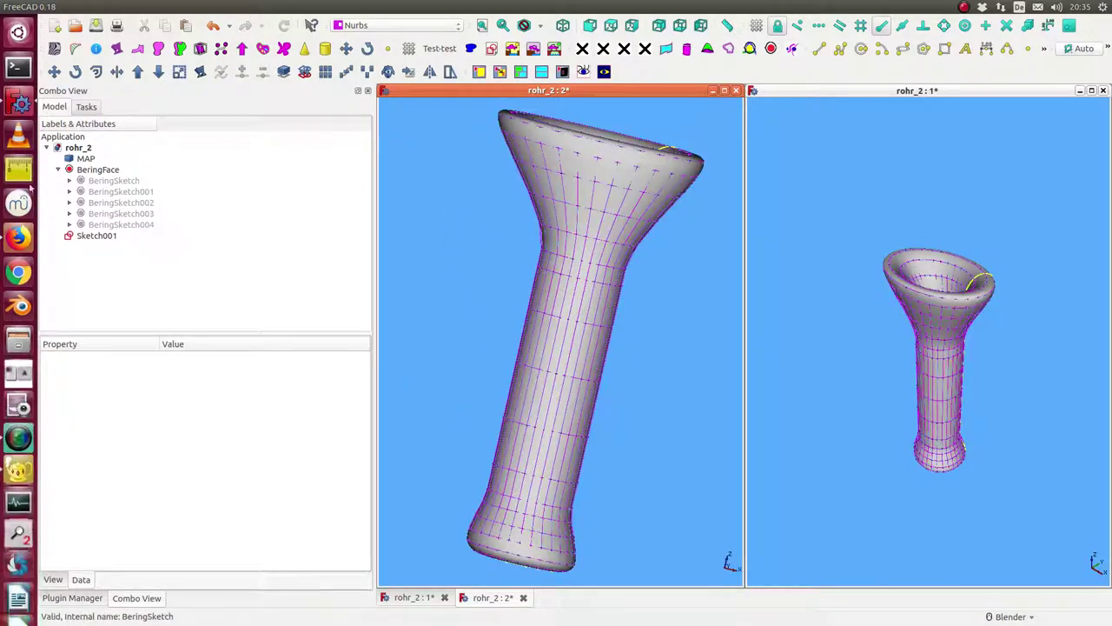
{"action": "left_click", "coordinate": [90, 173]}
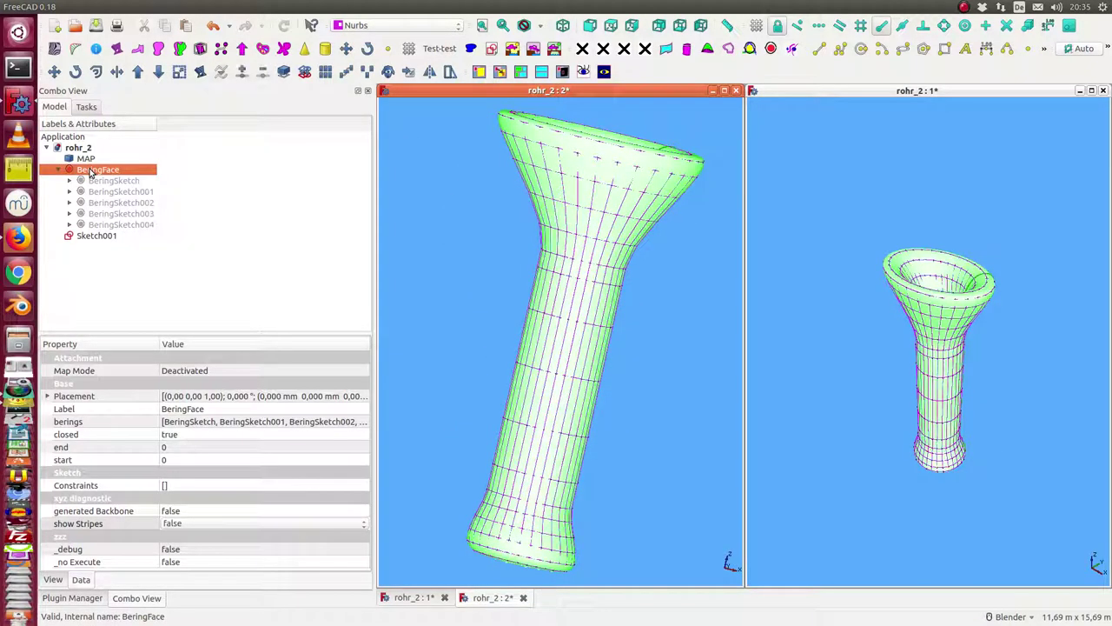
{"action": "left_click", "coordinate": [84, 158]}
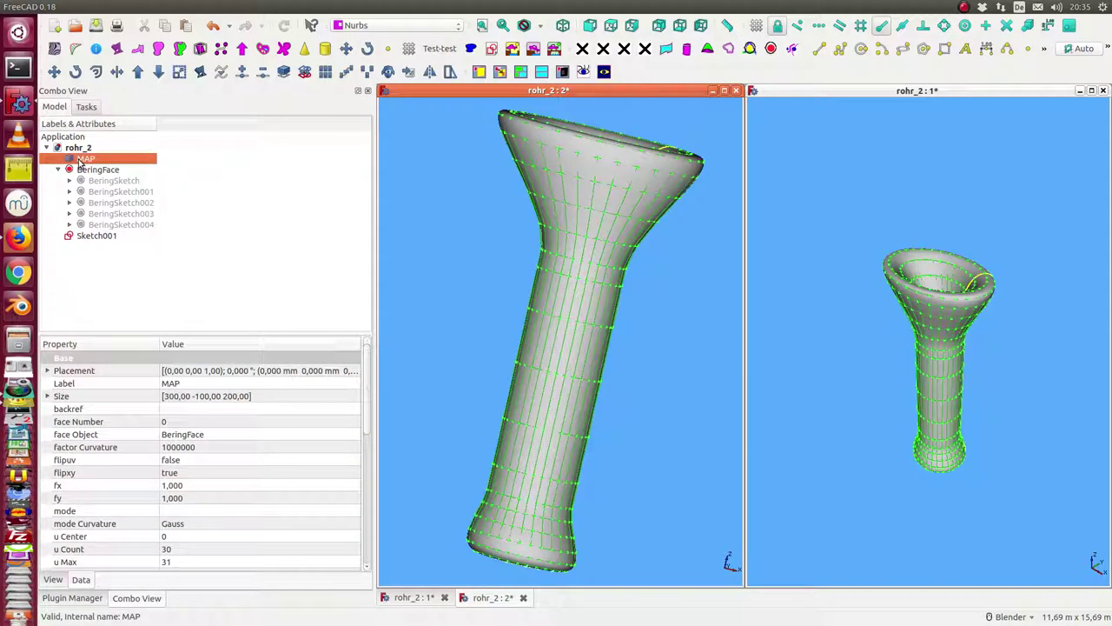
{"action": "key", "text": "Delete"}
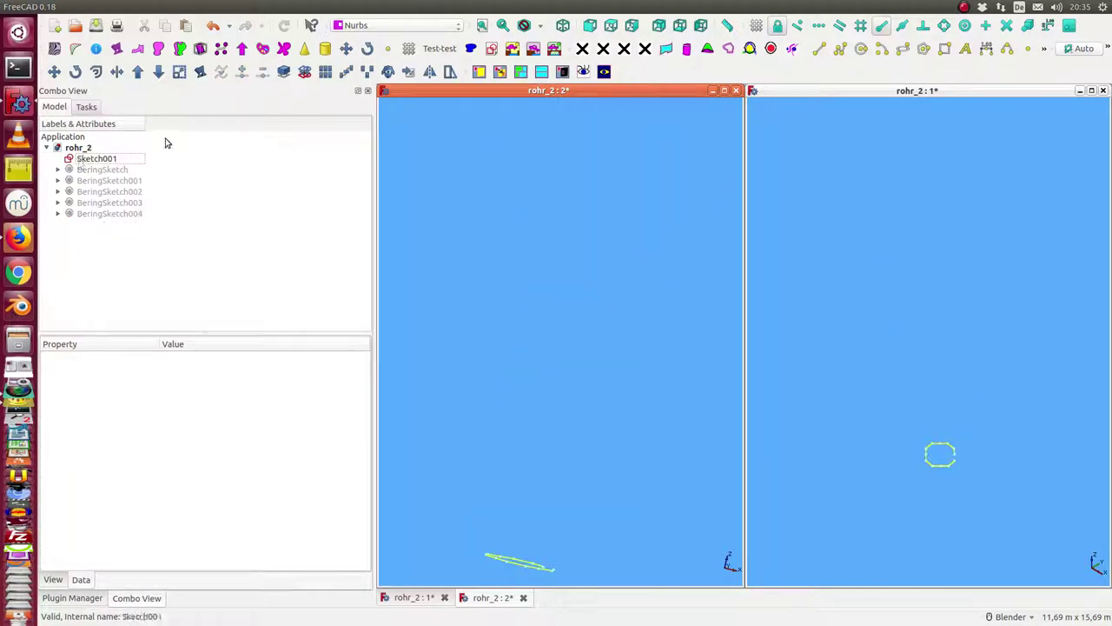
- In top view, create a bering sketch from the octagonal Sketch001 via Bezier > Assembly
{"action": "left_click", "coordinate": [109, 159]}
{"action": "left_click", "coordinate": [510, 279]}
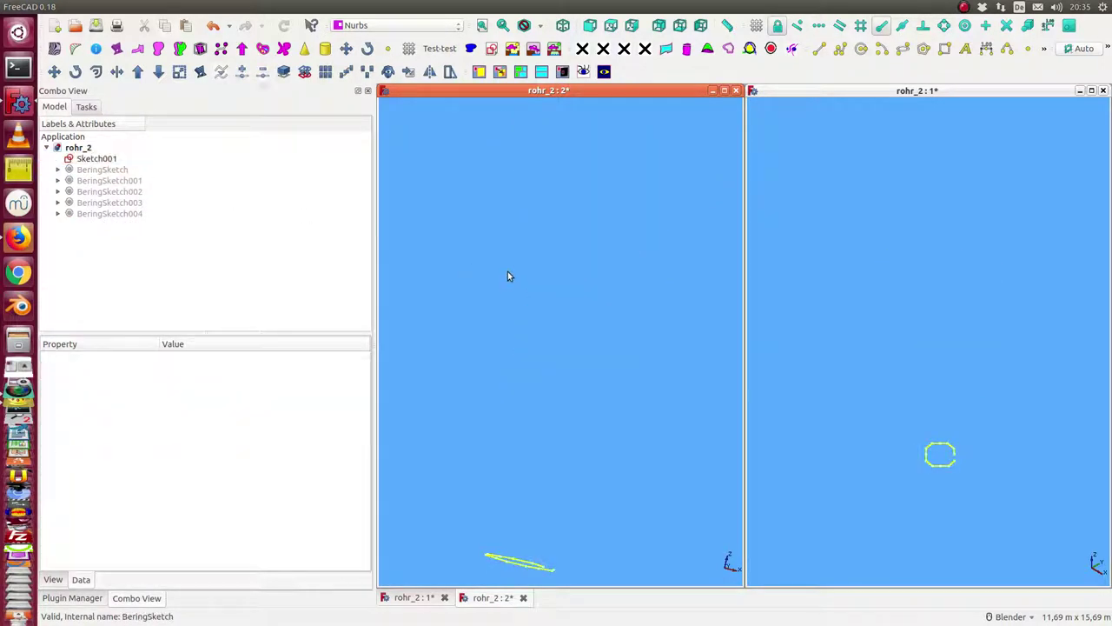
{"action": "key", "text": "2"}
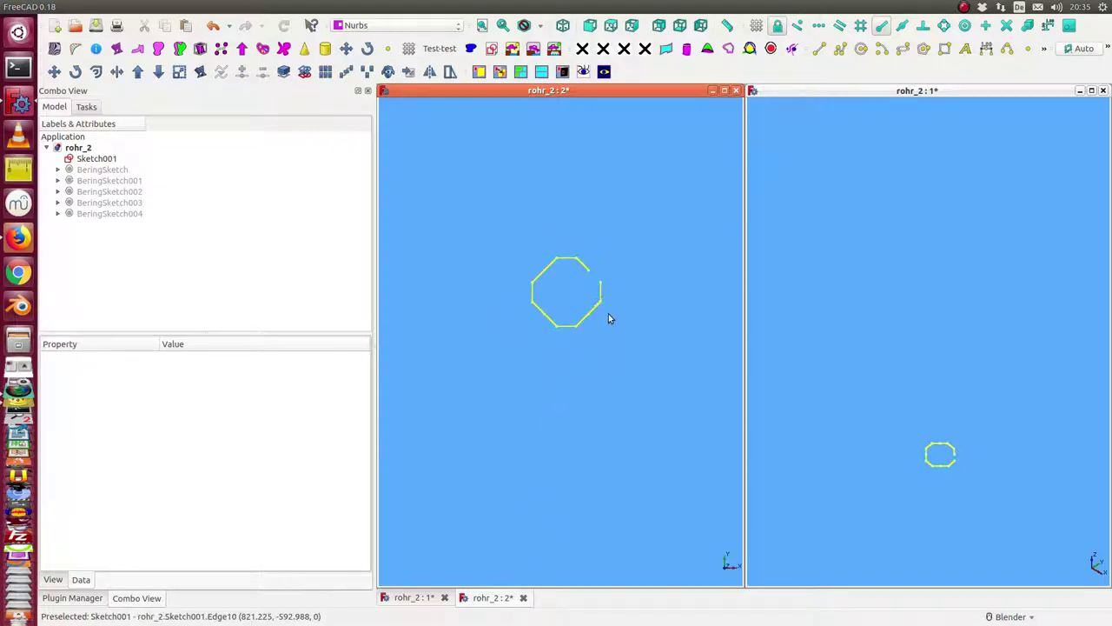
{"action": "left_click", "coordinate": [101, 158]}
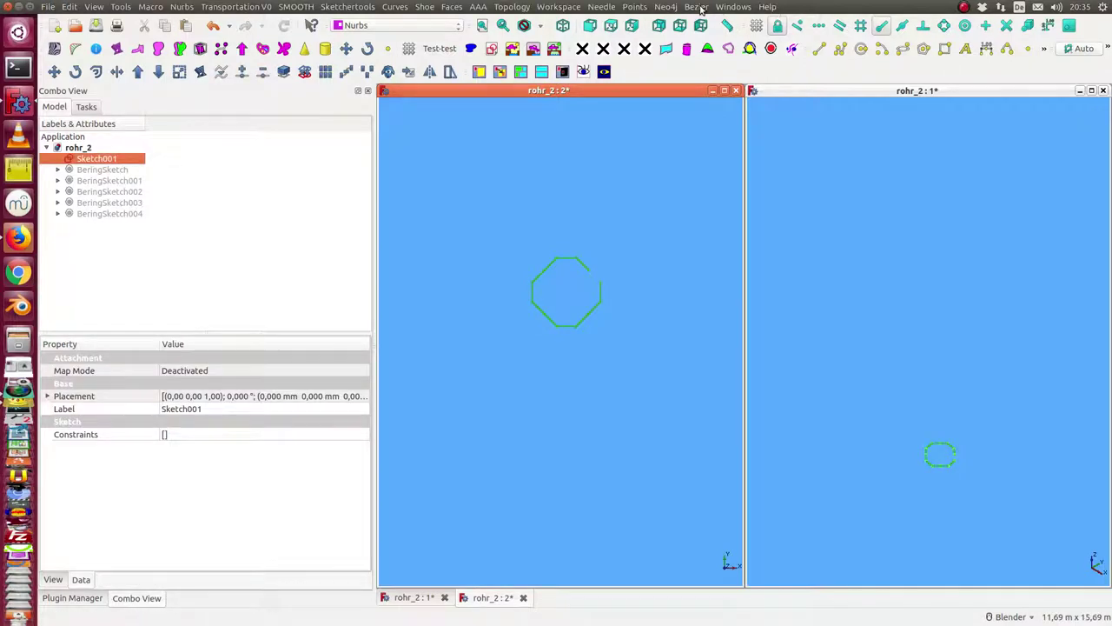
{"action": "left_click", "coordinate": [699, 9]}
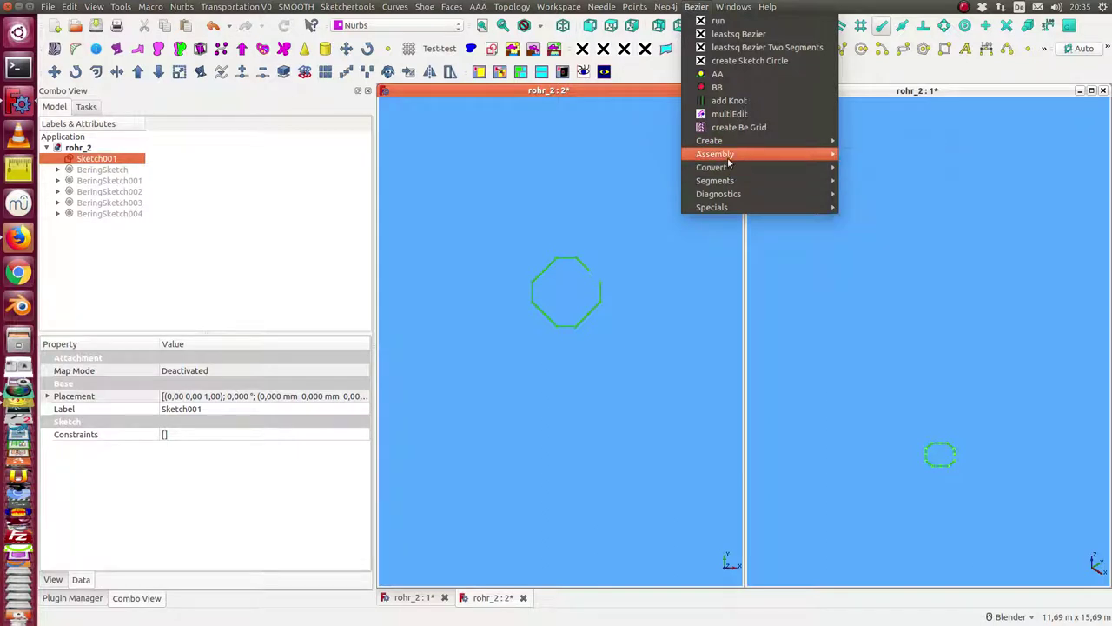
{"action": "mouse_move", "coordinate": [715, 153]}
{"action": "left_click", "coordinate": [893, 197]}
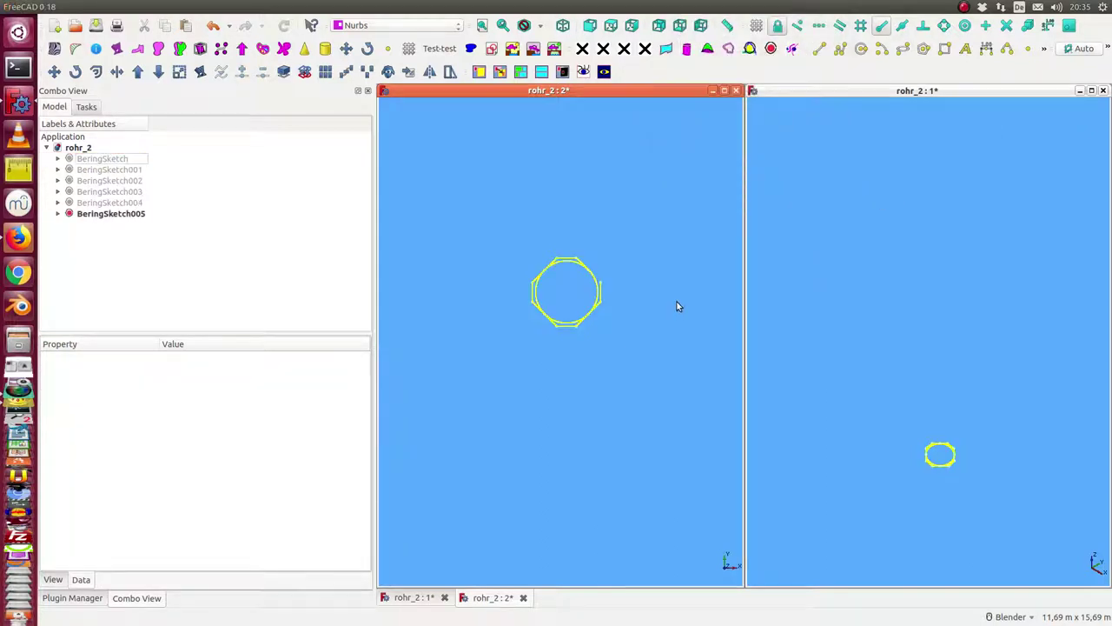
- Check Sketch001 nested under BeringSketch005 in a tilted view, then hide BeringSketch005
{"action": "left_click", "coordinate": [58, 214]}
{"action": "left_click", "coordinate": [108, 224]}
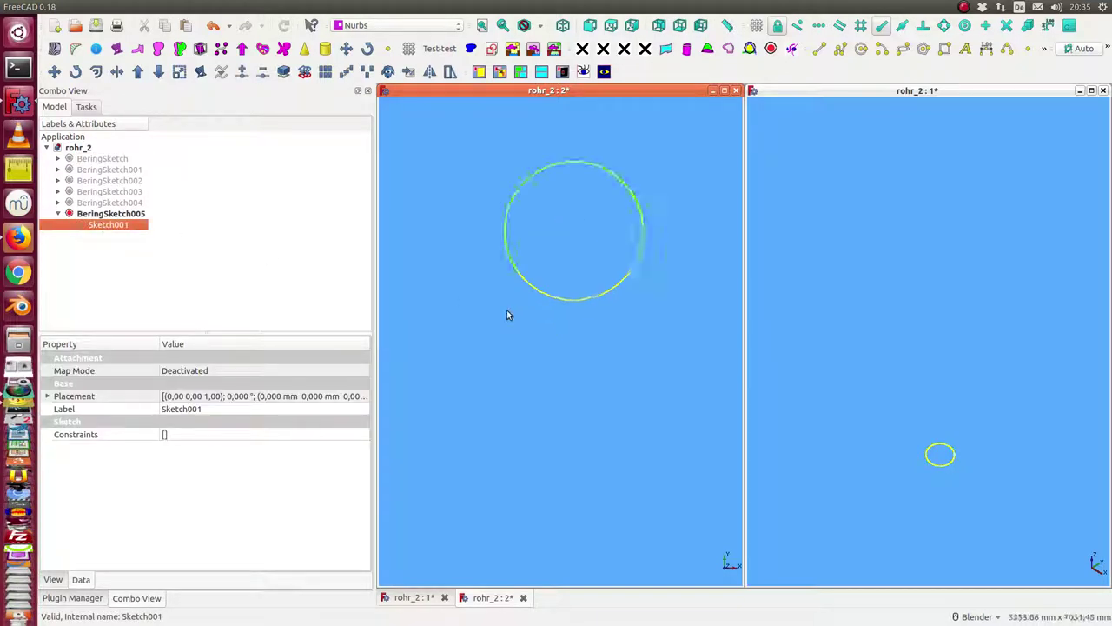
{"action": "left_click", "coordinate": [533, 365]}
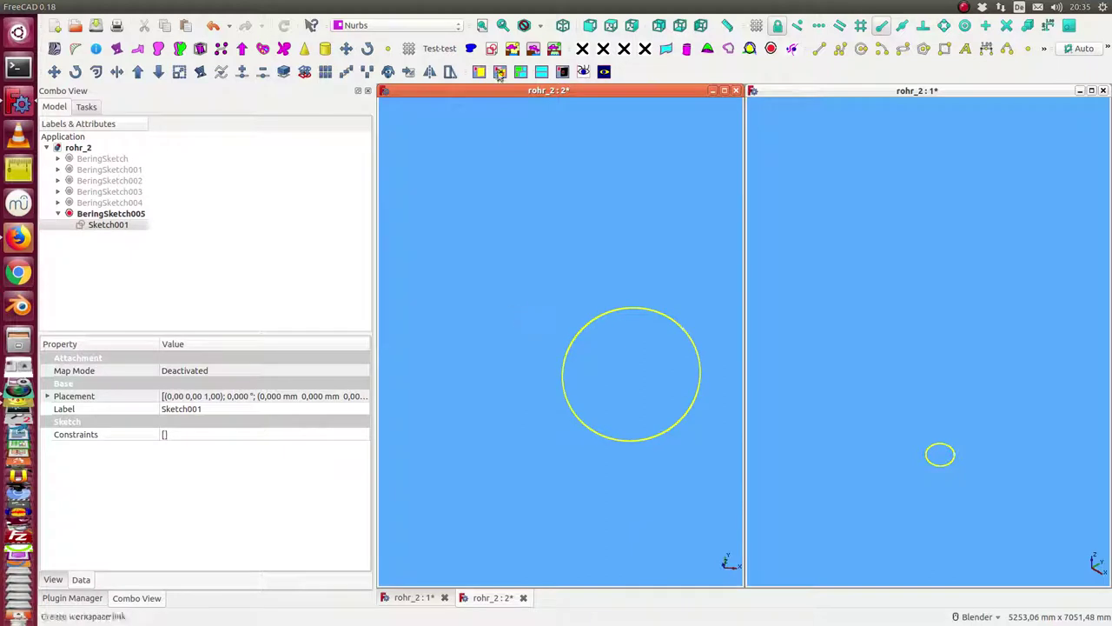
{"action": "mouse_move", "coordinate": [487, 171]}
{"action": "middle_mouse_down"}
{"action": "mouse_move", "coordinate": [506, 240]}
{"action": "mouse_move", "coordinate": [498, 179]}
{"action": "middle_mouse_up"}
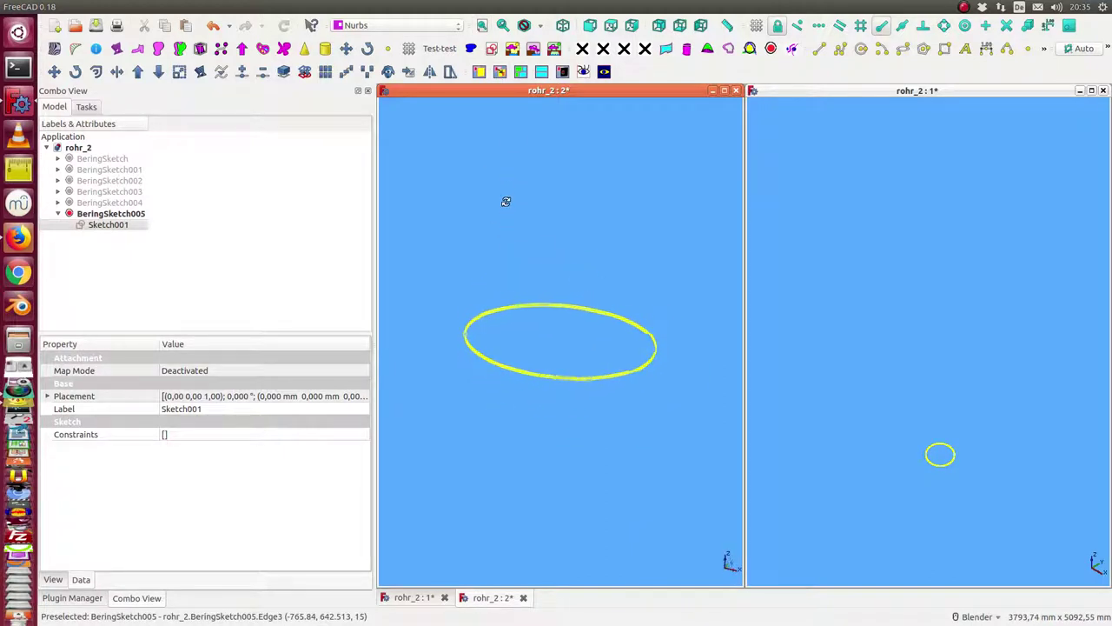
{"action": "left_click", "coordinate": [109, 213]}
{"action": "key", "text": "space"}
- Make BeringSketch through BeringSketch004 visible, leaving BeringSketch005 out
{"action": "left_click", "coordinate": [104, 159]}
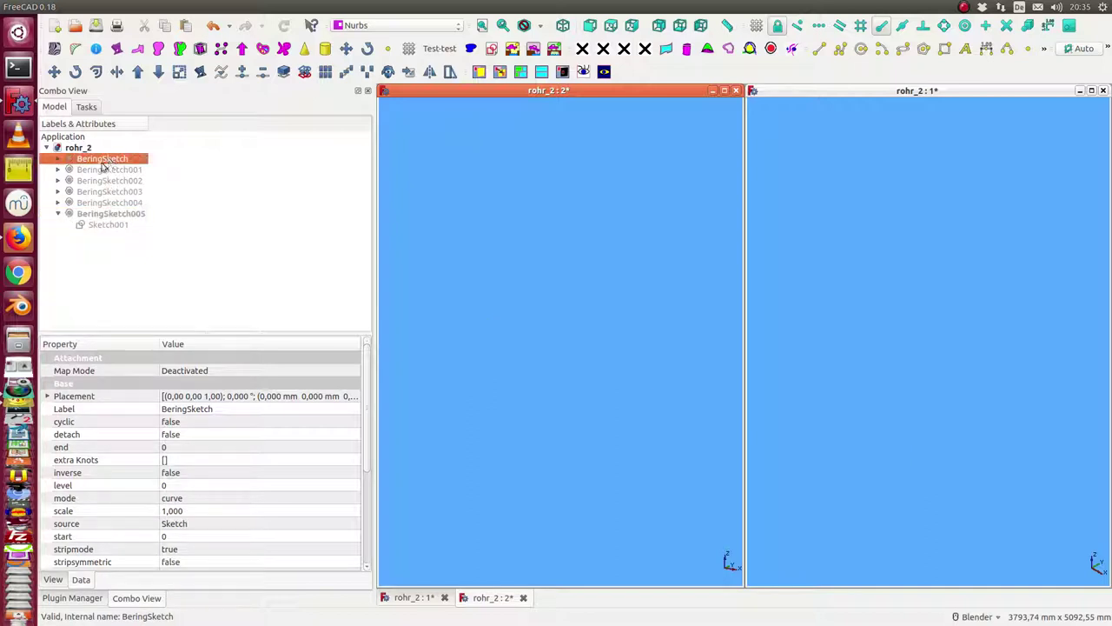
{"action": "key", "text": "shift+Down"}
{"action": "key", "text": "shift+Down"}
{"action": "key", "text": "shift+Down"}
{"action": "key", "text": "shift+Down"}
{"action": "key", "text": "shift+Down"}
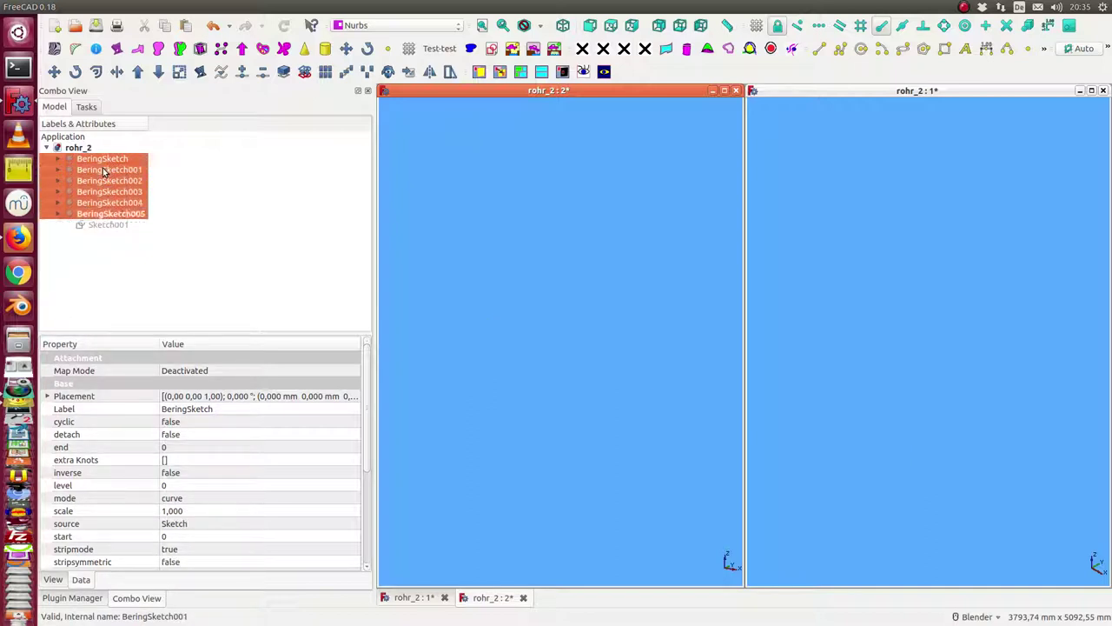
{"action": "key", "text": "shift+Up"}
{"action": "key", "text": "space"}
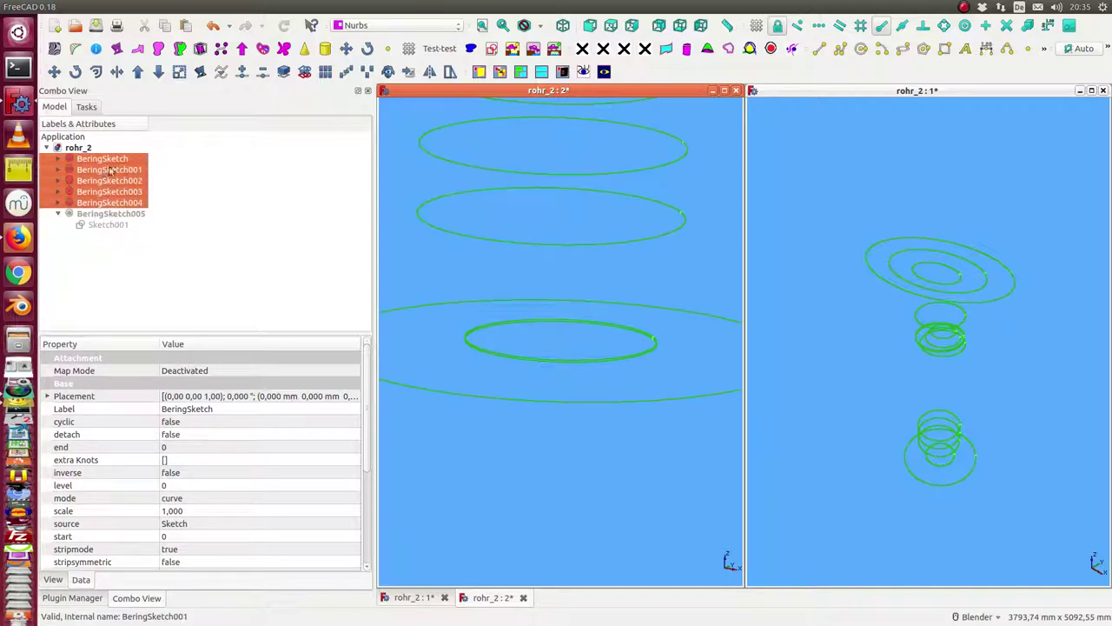
{"action": "scroll", "coordinate": [545, 332], "scroll_direction": "down", "scroll_amount": 5}
{"action": "left_click", "coordinate": [525, 400]}
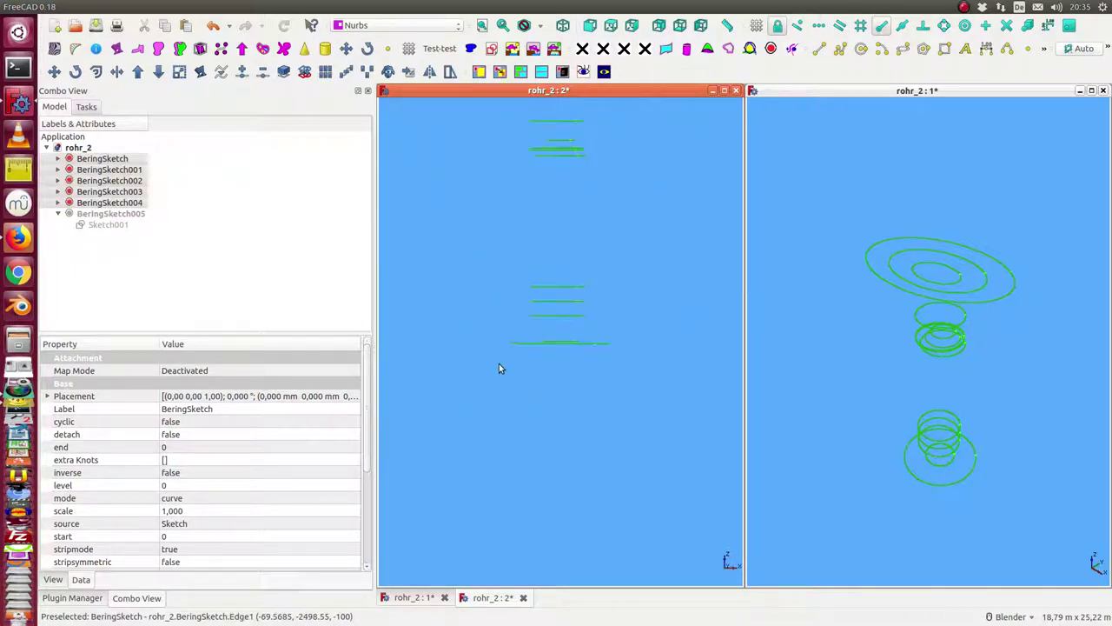
{"action": "middle_click_drag", "start_coordinate": [499, 365], "coordinate": [509, 496]}
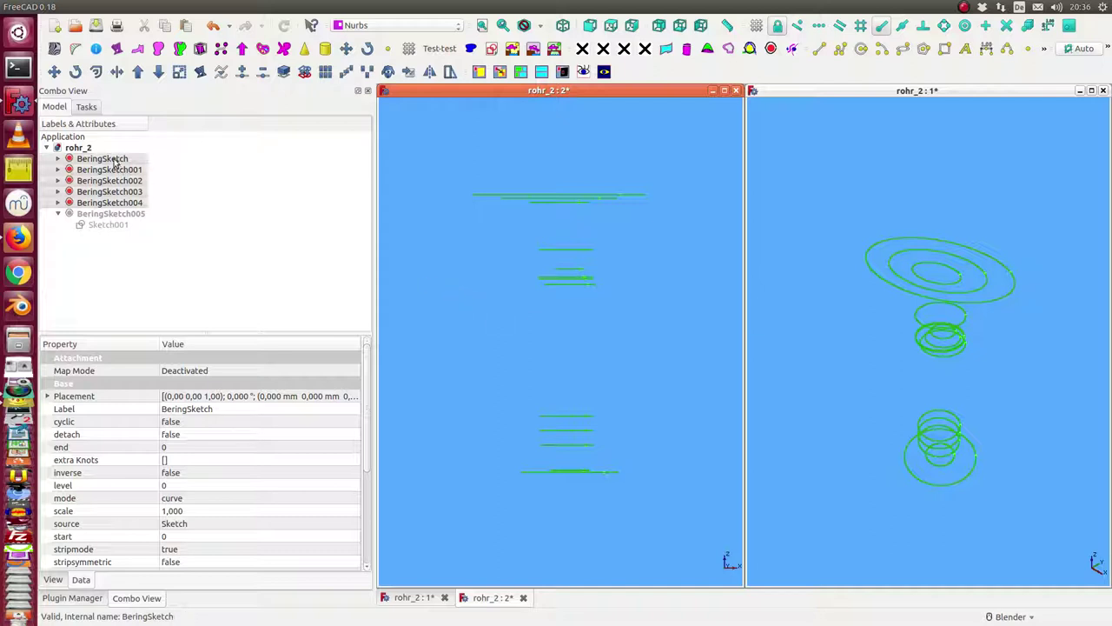
- Hide BeringSketch004, BeringSketch003 and BeringSketch001 to compare the remaining rings
{"action": "left_click", "coordinate": [122, 202]}
{"action": "key", "text": "space"}
{"action": "left_click", "coordinate": [121, 191]}
{"action": "key", "text": "space"}
{"action": "left_click", "coordinate": [116, 171]}
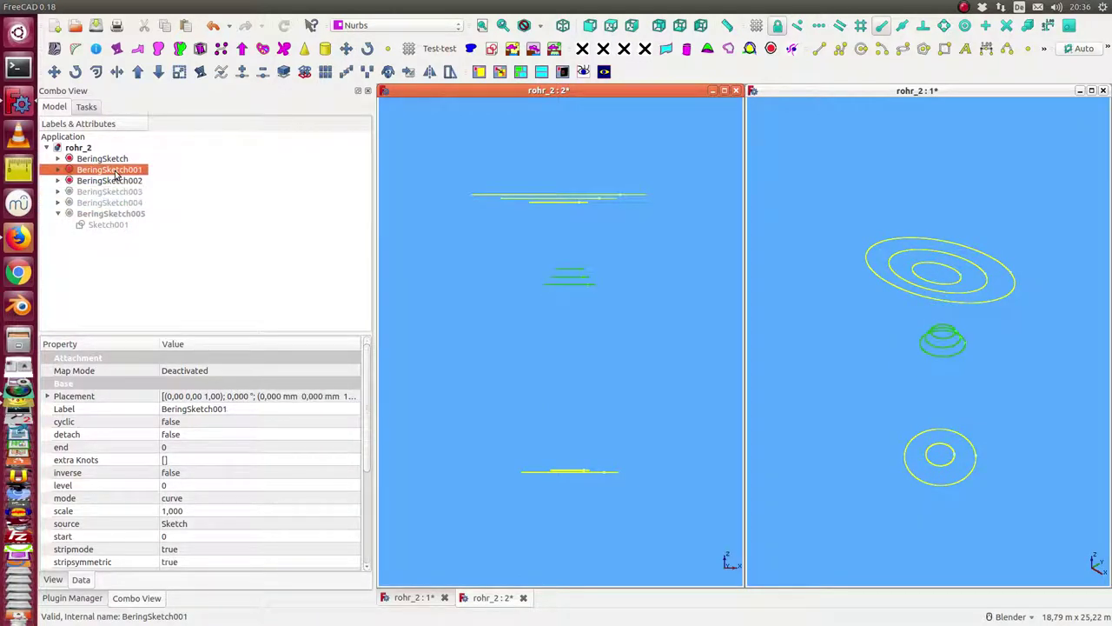
{"action": "key", "text": "space"}
{"action": "left_click", "coordinate": [109, 180]}
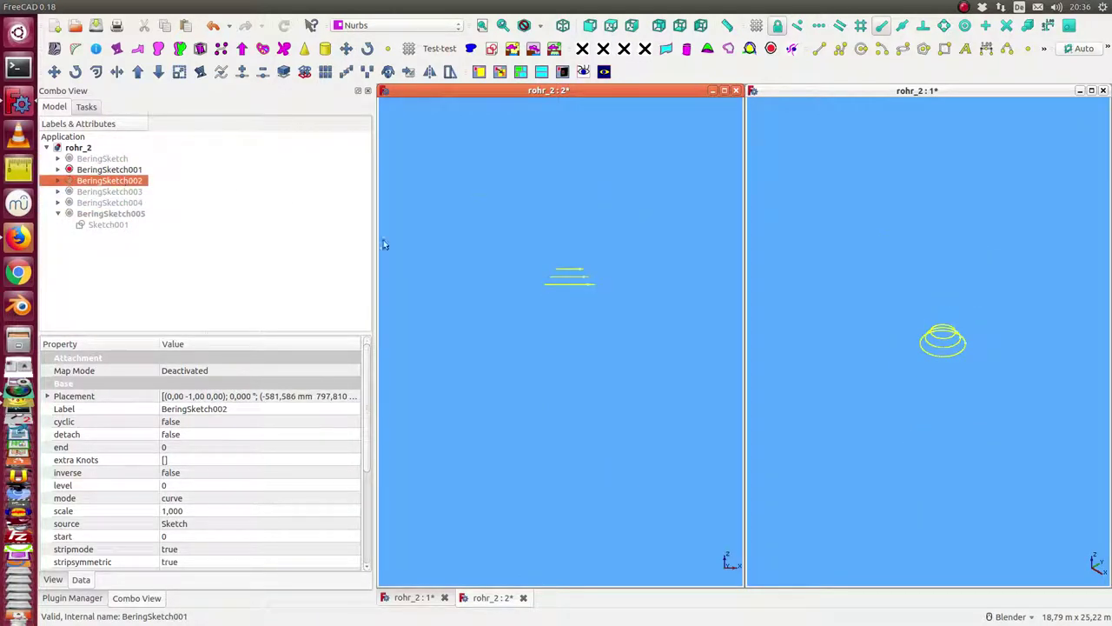
{"action": "scroll", "coordinate": [547, 296], "scroll_direction": "up", "scroll_amount": 2}
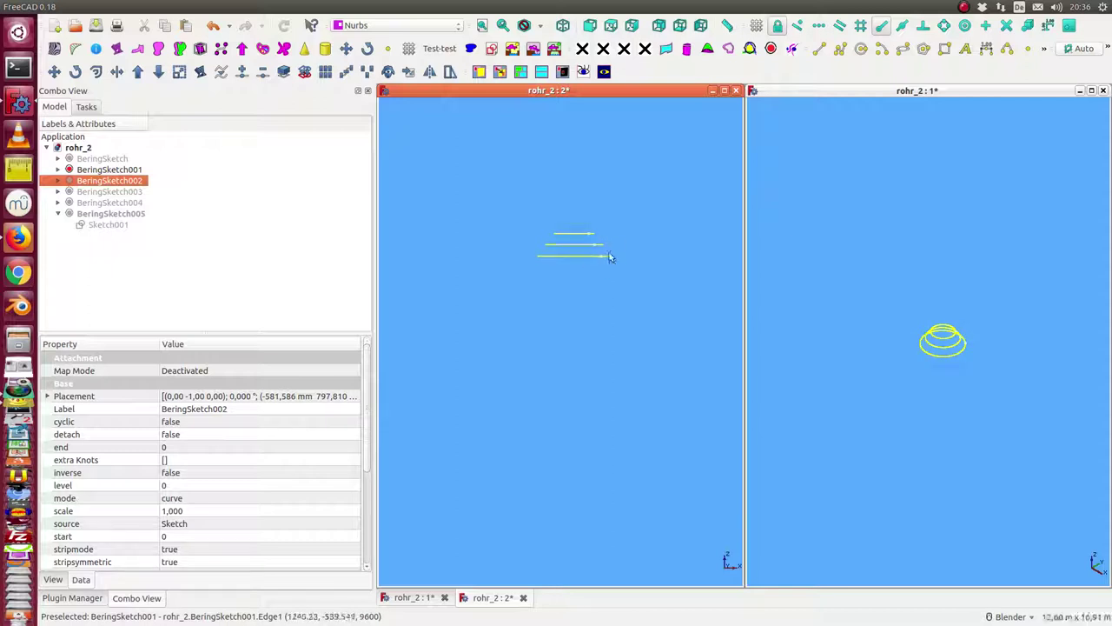
{"action": "mouse_move", "coordinate": [609, 255]}
{"action": "middle_mouse_down"}
{"action": "mouse_move", "coordinate": [580, 206]}
{"action": "mouse_move", "coordinate": [571, 212]}
{"action": "middle_mouse_up"}
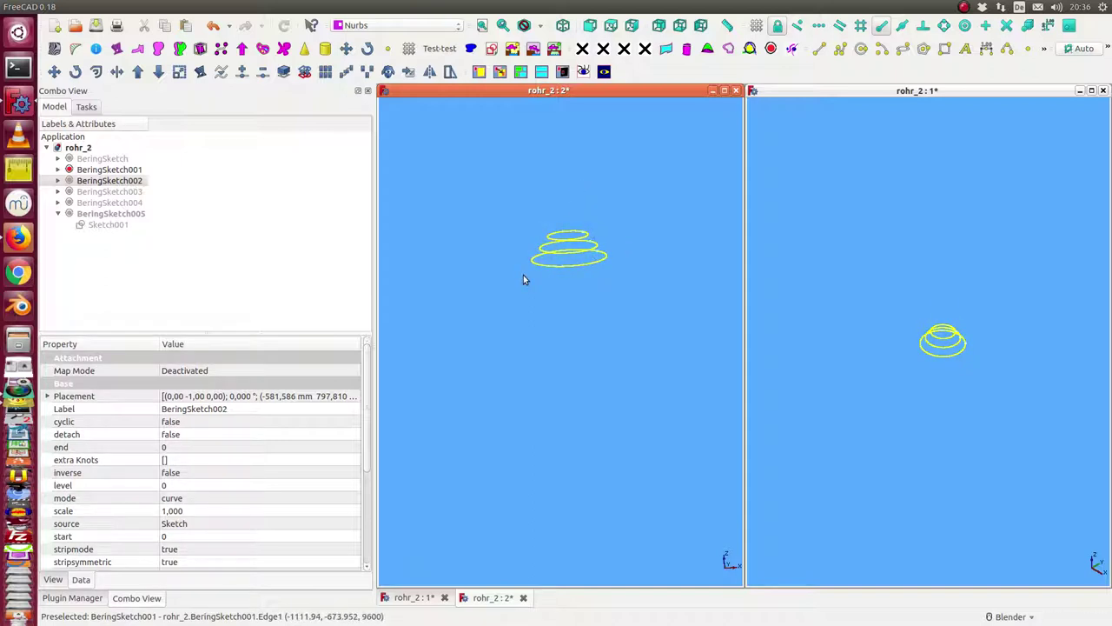
{"action": "middle_click_drag", "start_coordinate": [512, 307], "coordinate": [509, 280]}
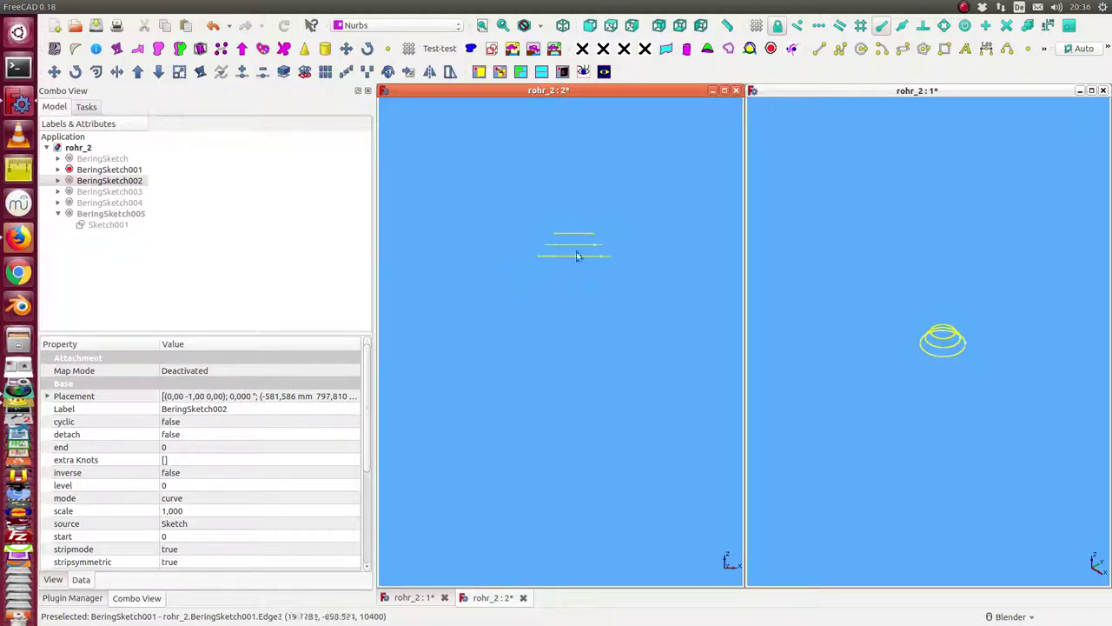
- Show BeringSketch004 and BeringSketch003 again
{"action": "left_click", "coordinate": [117, 205]}
{"action": "key", "text": "space"}
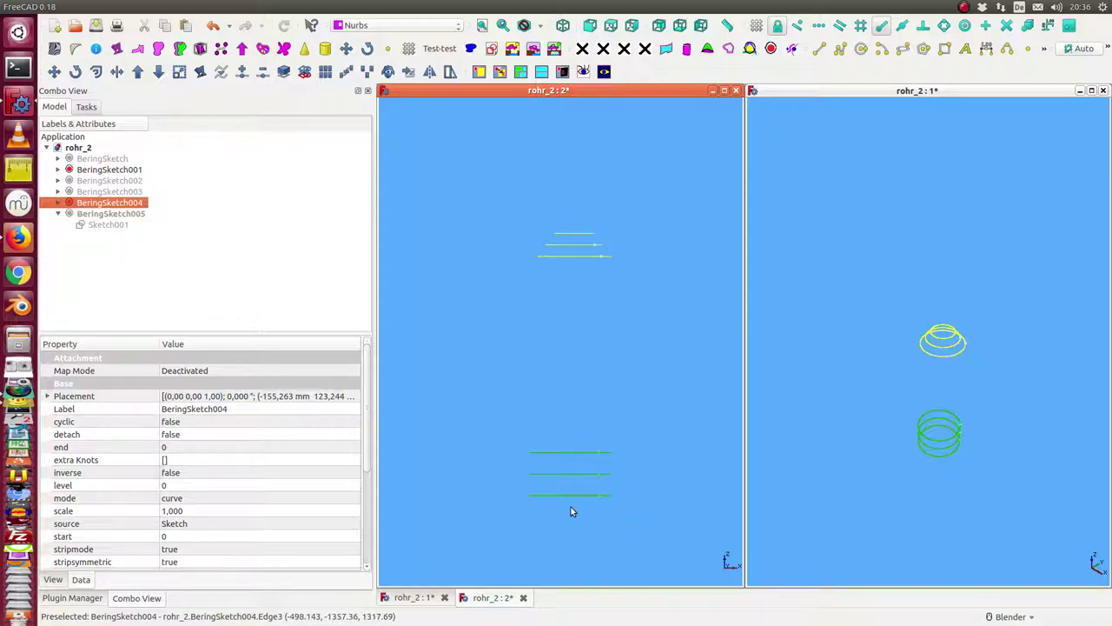
{"action": "left_click", "coordinate": [110, 192]}
{"action": "key", "text": "space"}
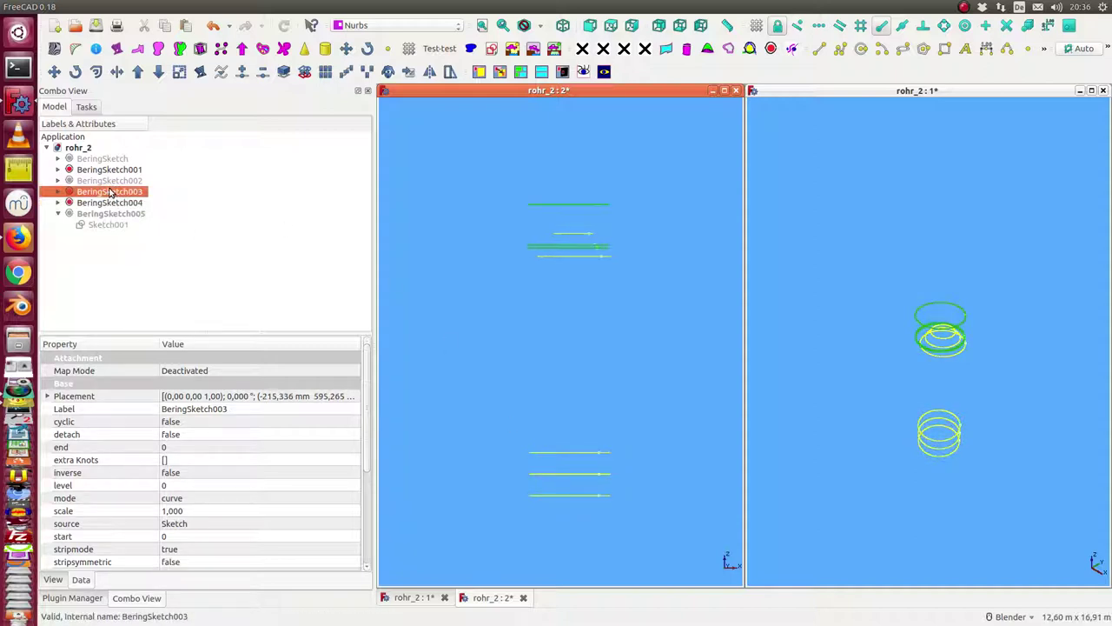
{"action": "left_click", "coordinate": [102, 169]}
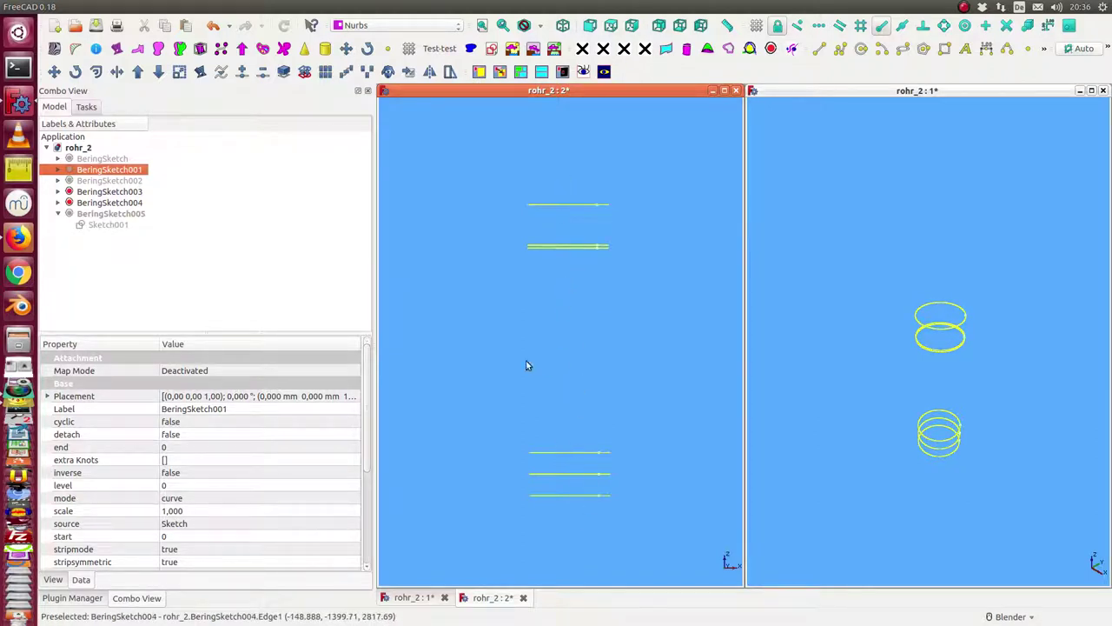
{"action": "left_click", "coordinate": [91, 159]}
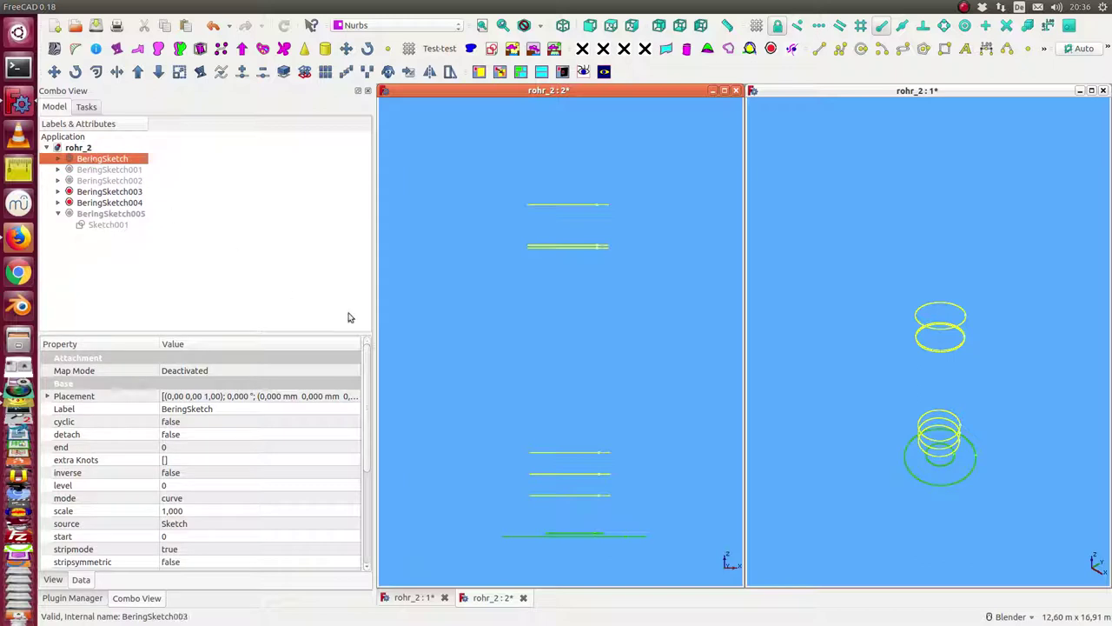
{"action": "middle_click_drag", "start_coordinate": [590, 309], "coordinate": [382, 276]}
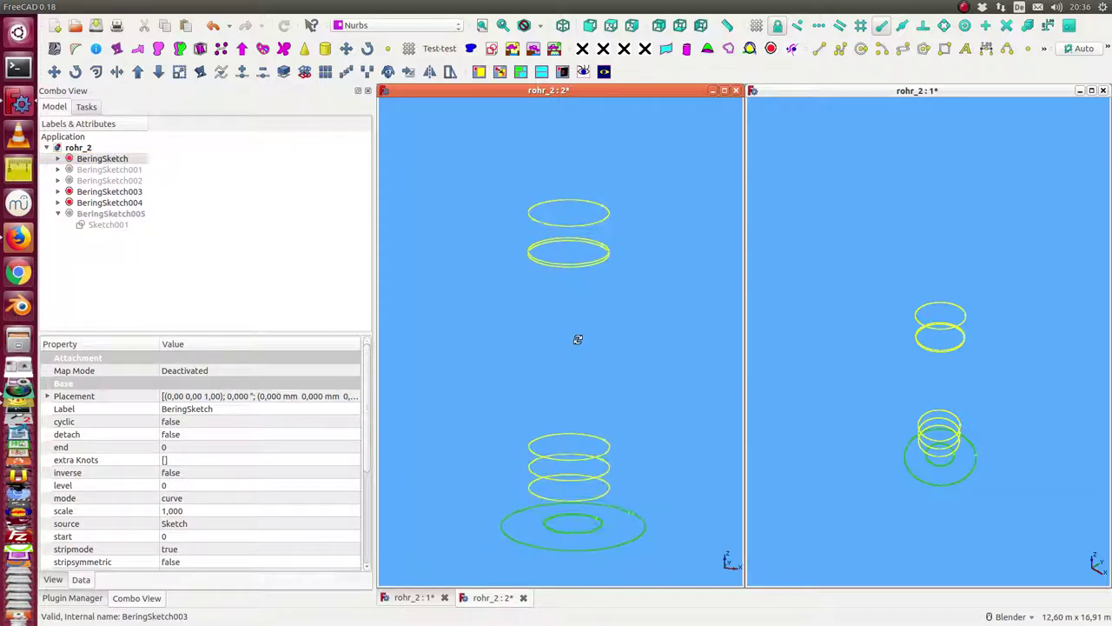
- Make BeringSketch002 visible, go to front view, and select BeringSketch through BeringSketch004
{"action": "left_click", "coordinate": [113, 173]}
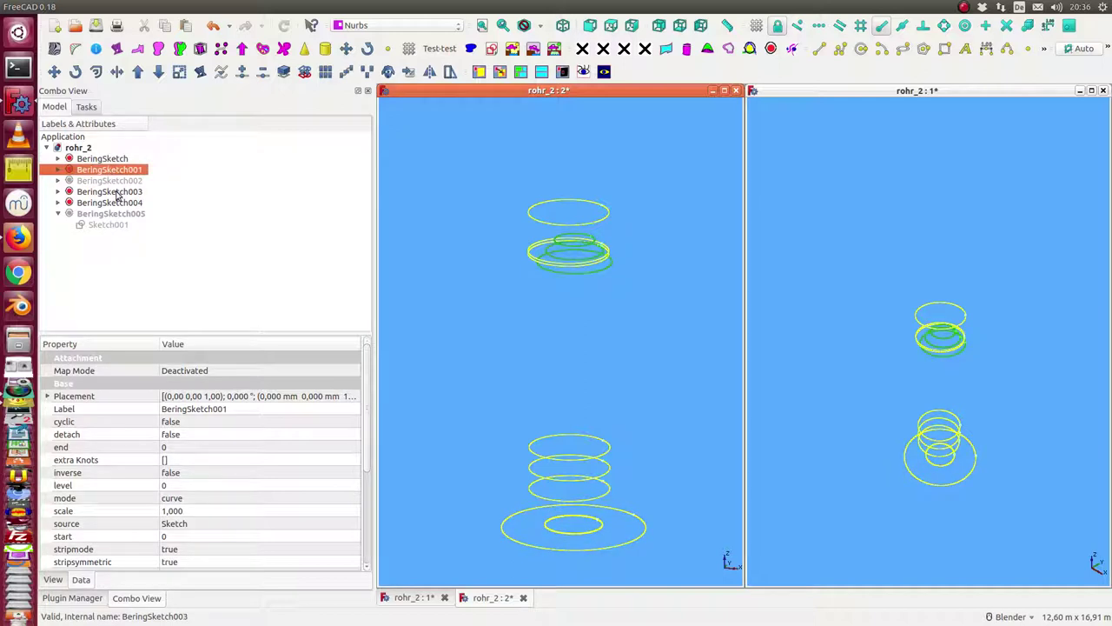
{"action": "left_click", "coordinate": [115, 181]}
{"action": "key", "text": "space"}
{"action": "mouse_move", "coordinate": [454, 293]}
{"action": "middle_mouse_down"}
{"action": "mouse_move", "coordinate": [436, 250]}
{"action": "mouse_move", "coordinate": [614, 376]}
{"action": "middle_mouse_up"}
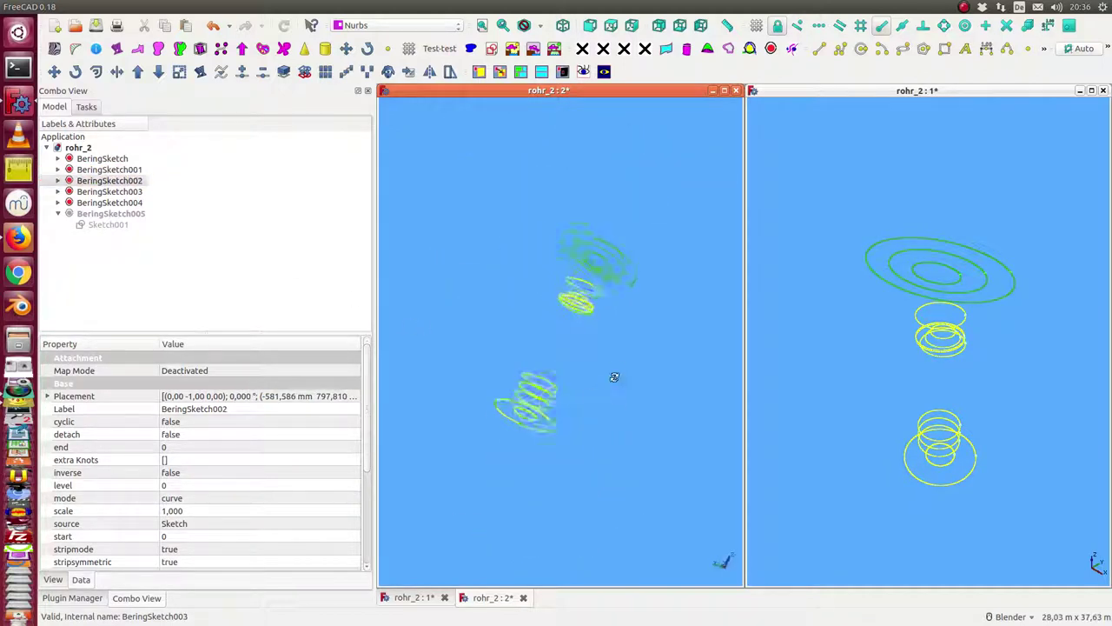
{"action": "key", "text": "1"}
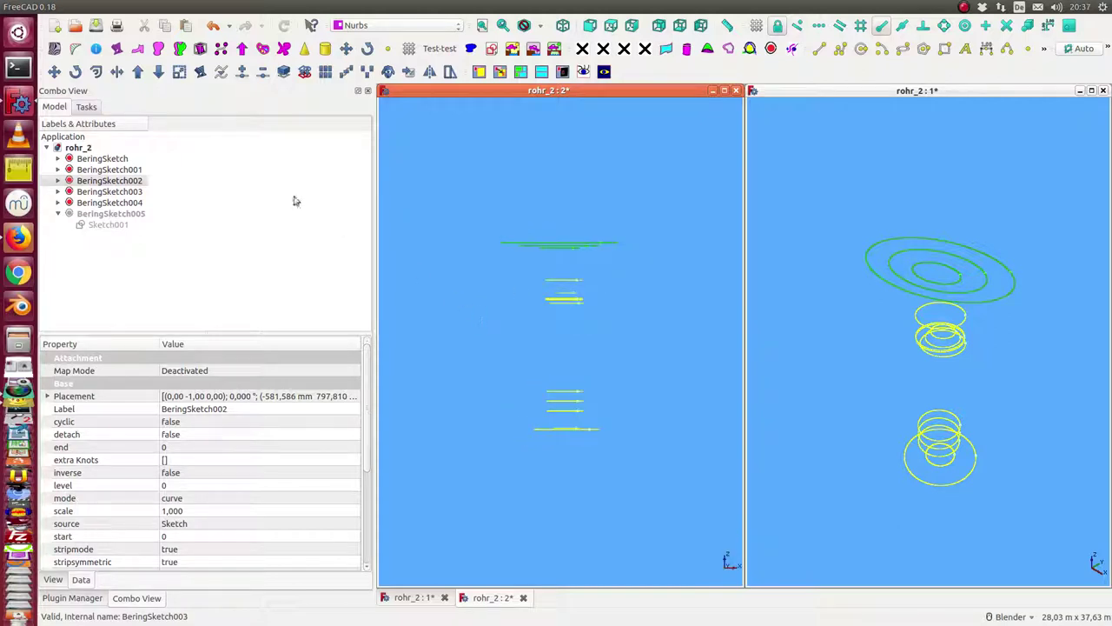
{"action": "left_click", "coordinate": [97, 161]}
{"action": "left_click_drag", "start_coordinate": [106, 174], "coordinate": [117, 205]}
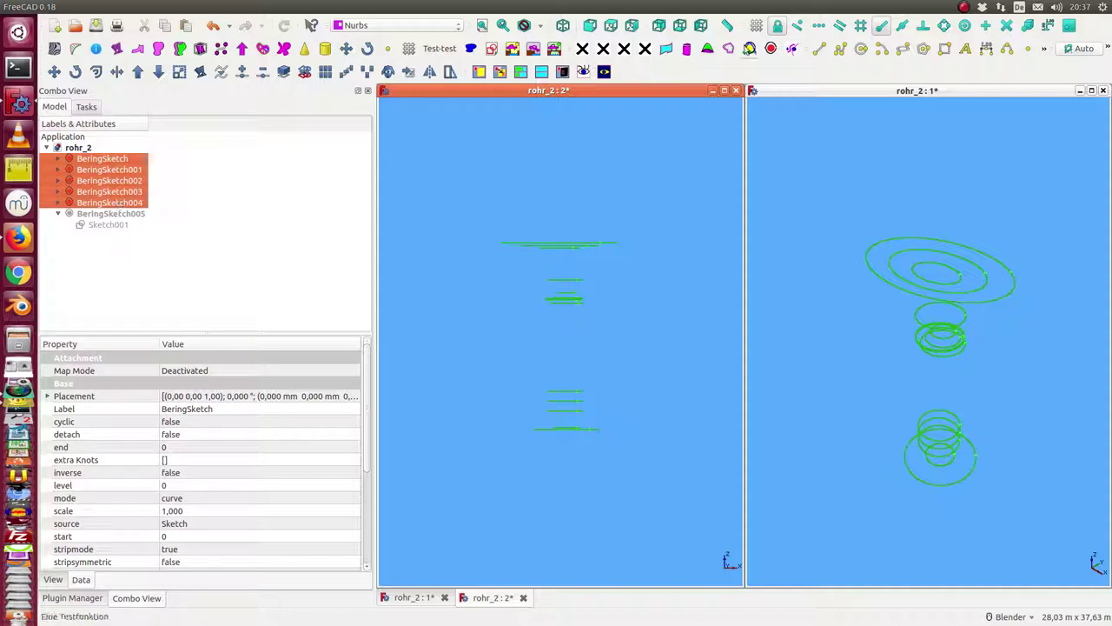
{"action": "mouse_move", "coordinate": [803, 11]}
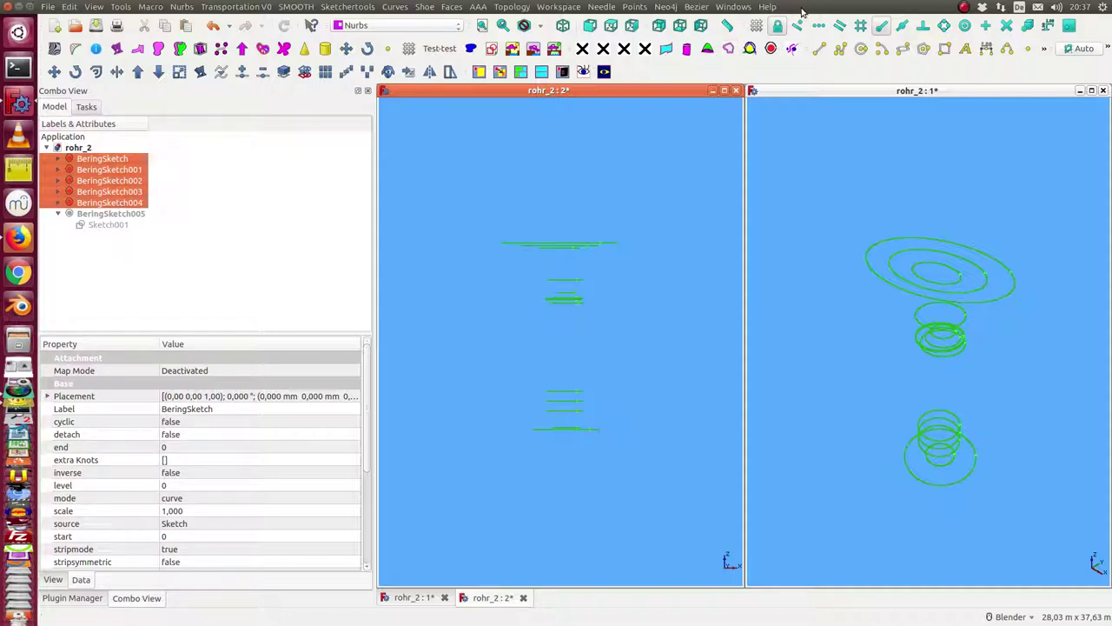
- Create the BeringFace surface from the five selected sketches with Bezier > Assembly > create BeFace
{"action": "left_click", "coordinate": [693, 7]}
{"action": "mouse_move", "coordinate": [739, 154]}
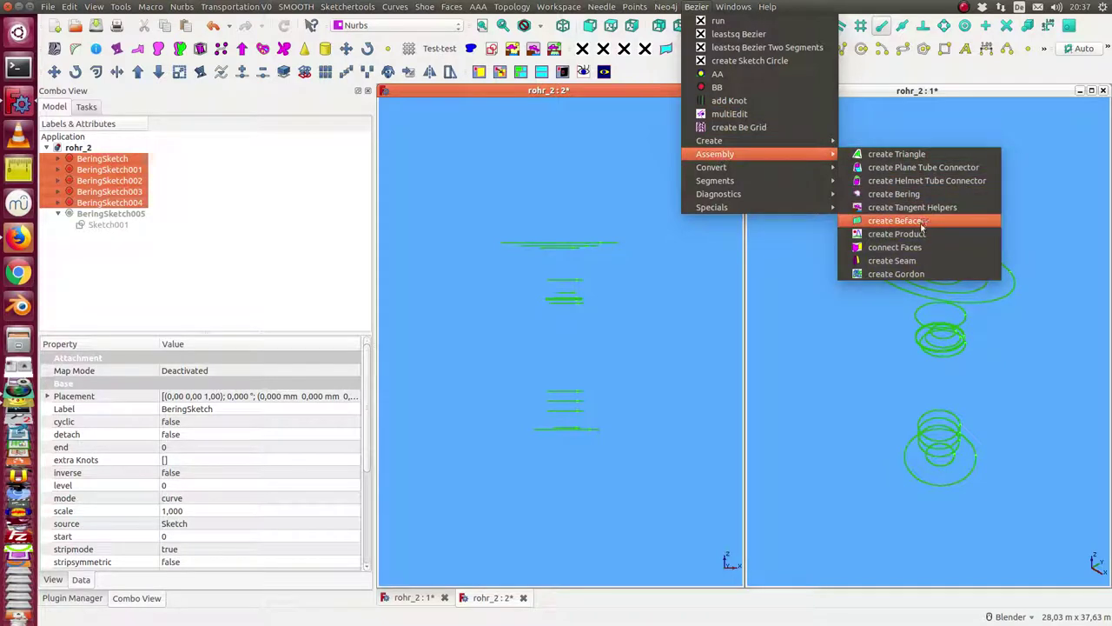
{"action": "left_click", "coordinate": [915, 223]}
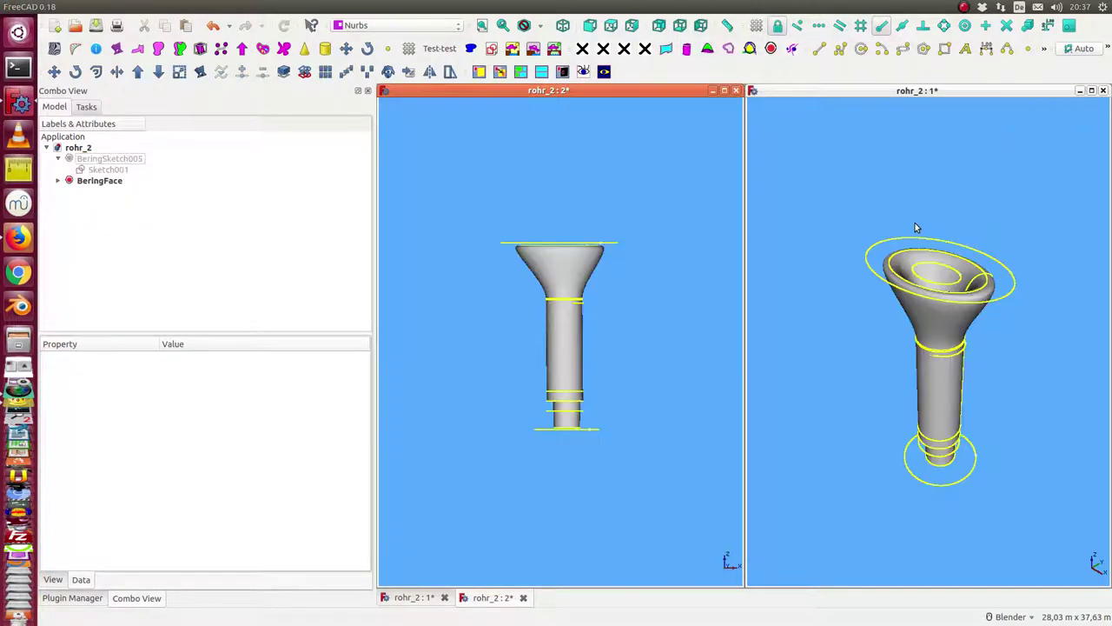
{"action": "mouse_move", "coordinate": [574, 529]}
{"action": "middle_mouse_down"}
{"action": "mouse_move", "coordinate": [558, 452]}
{"action": "mouse_move", "coordinate": [626, 482]}
{"action": "mouse_move", "coordinate": [635, 521]}
{"action": "middle_mouse_up"}
{"action": "scroll", "coordinate": [560, 451], "scroll_direction": "up", "scroll_amount": 4}
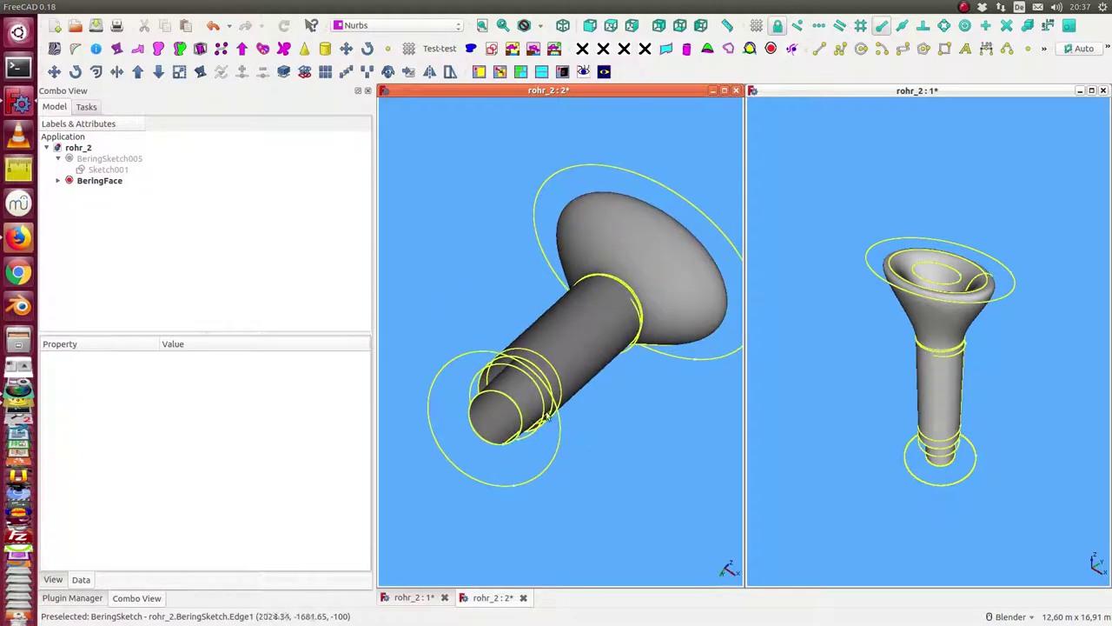
- Expand BeringFace, select its nested bering sketches, then select BeringFace itself
{"action": "left_click", "coordinate": [57, 180]}
{"action": "left_click", "coordinate": [103, 193]}
{"action": "key", "text": "shift+Down"}
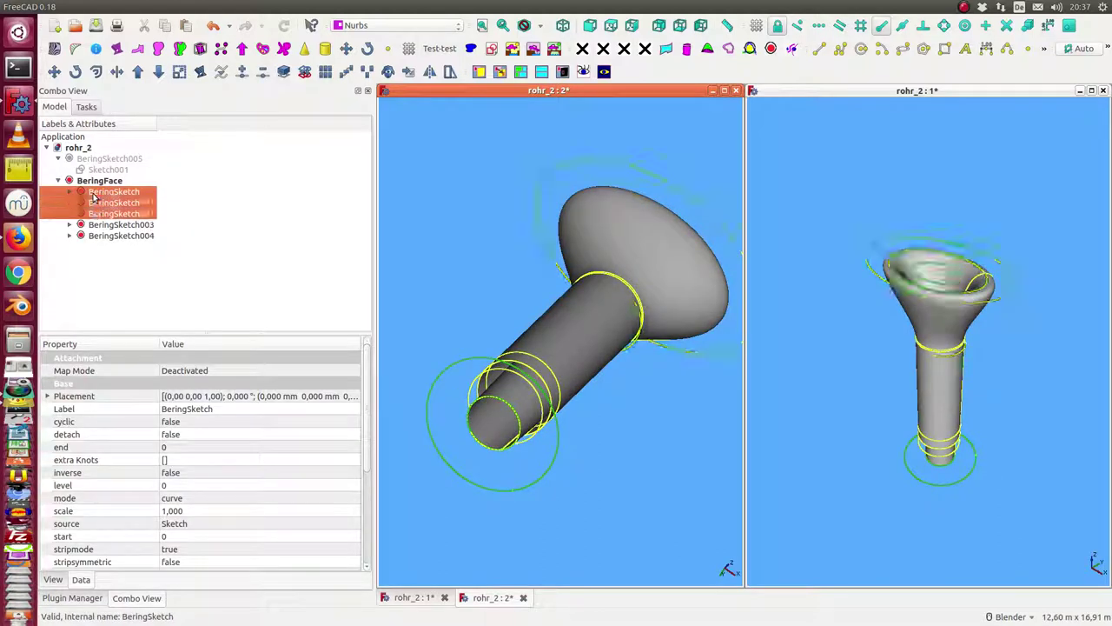
{"action": "key", "text": "shift+Down"}
{"action": "key", "text": "shift+Down"}
{"action": "key", "text": "shift+Down"}
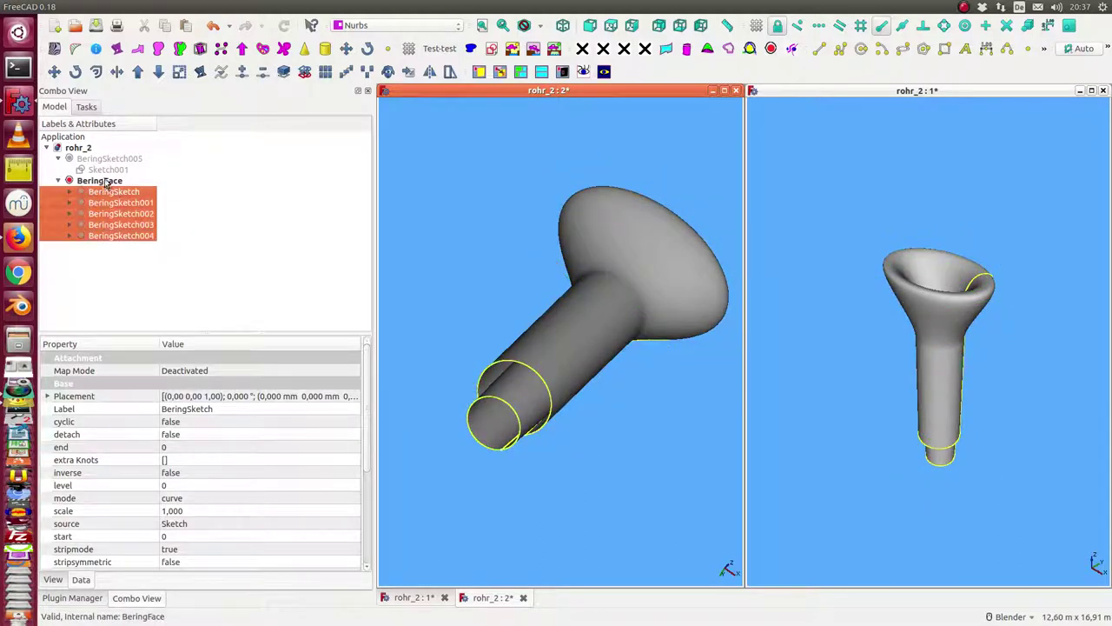
{"action": "left_click", "coordinate": [103, 180]}
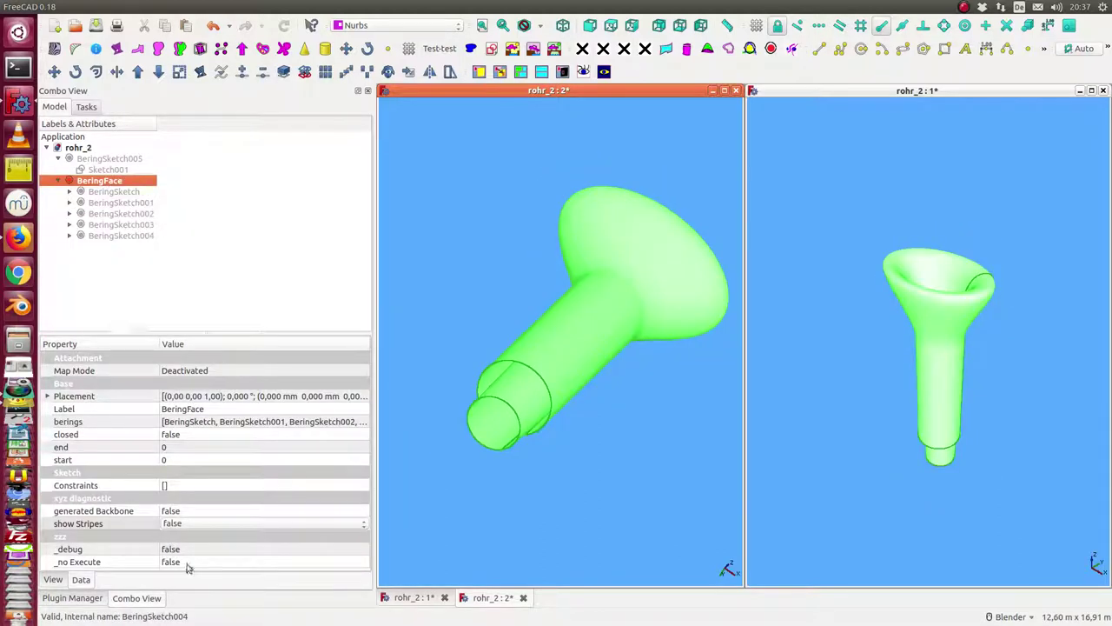
- Set BeringFace's closed property to true and show Stripes to true
{"action": "left_click", "coordinate": [206, 439]}
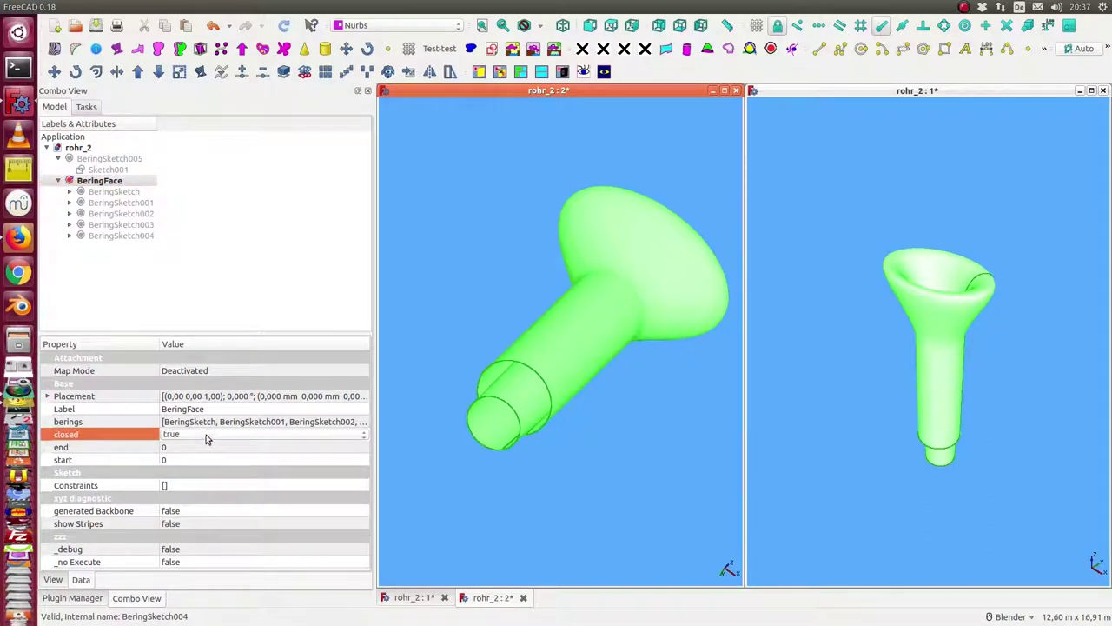
{"action": "middle_click_drag", "start_coordinate": [452, 317], "coordinate": [481, 335]}
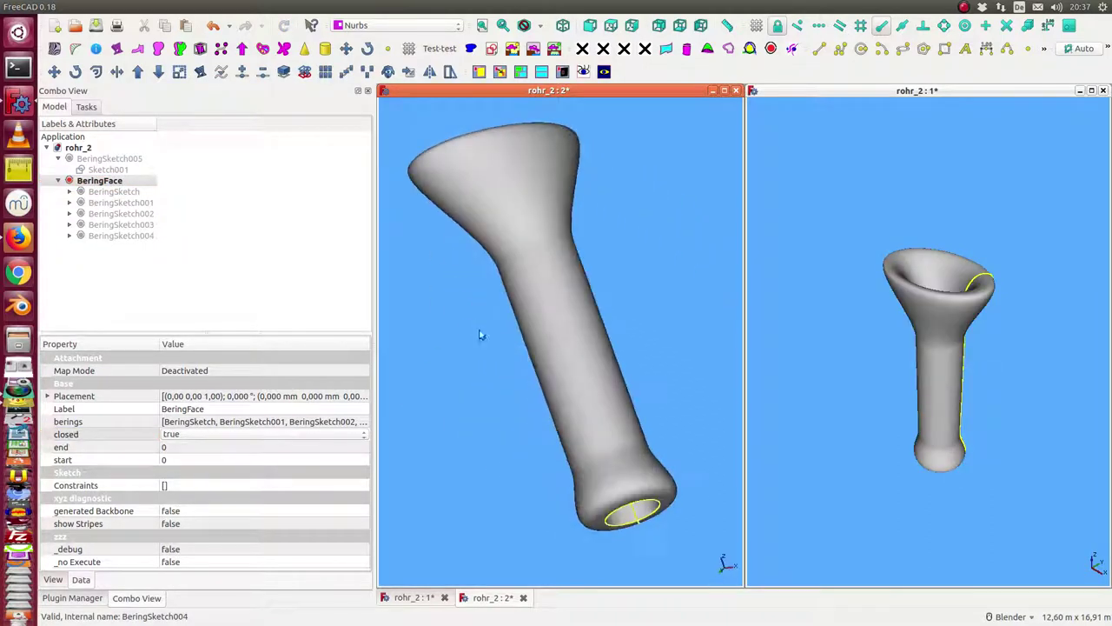
{"action": "key", "text": "1"}
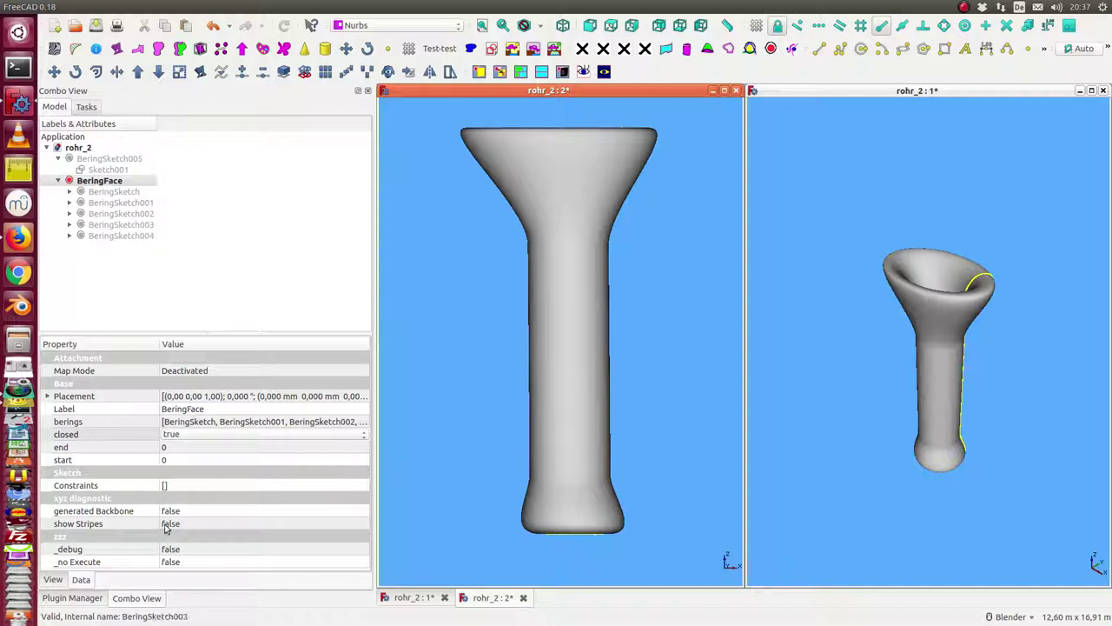
{"action": "left_click", "coordinate": [233, 528]}
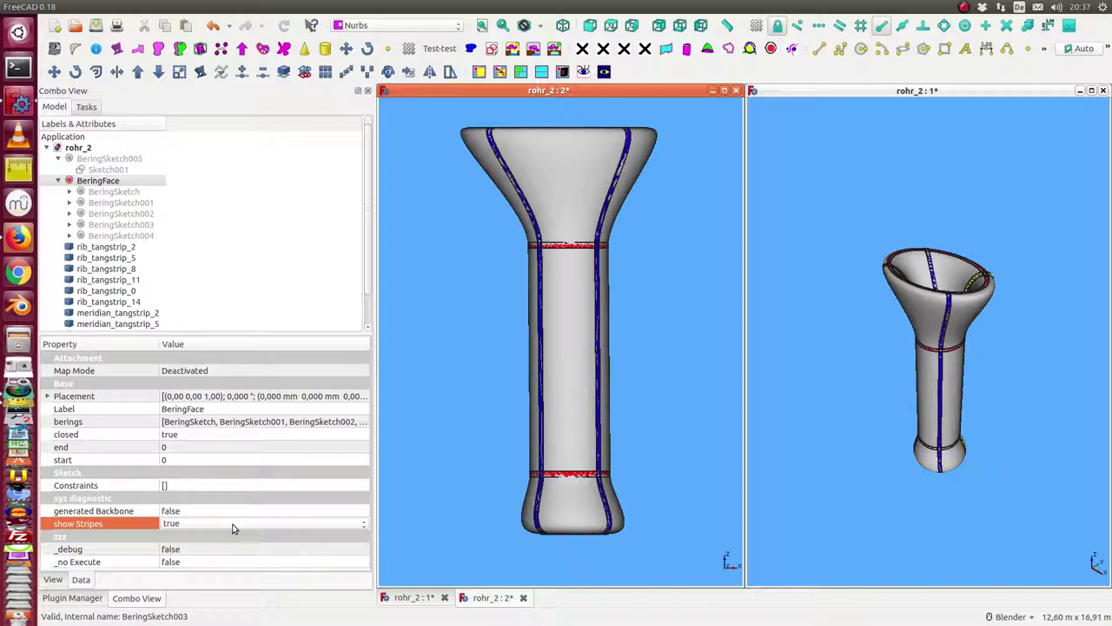
- Hide the BeringFace surface so only the tangent stripe curves remain
{"action": "left_click", "coordinate": [100, 184]}
{"action": "key", "text": "space"}
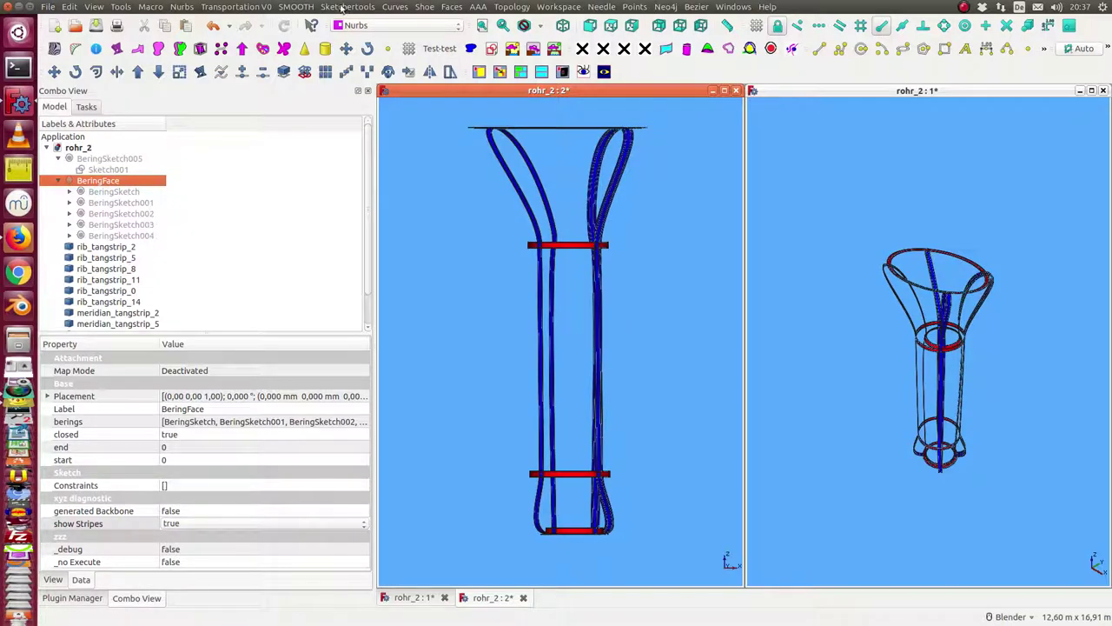
{"action": "left_click", "coordinate": [398, 7]}
- Create a Map of the BeringFace surface with Curves > create Map of a face, then inspect it
{"action": "left_click", "coordinate": [431, 140]}
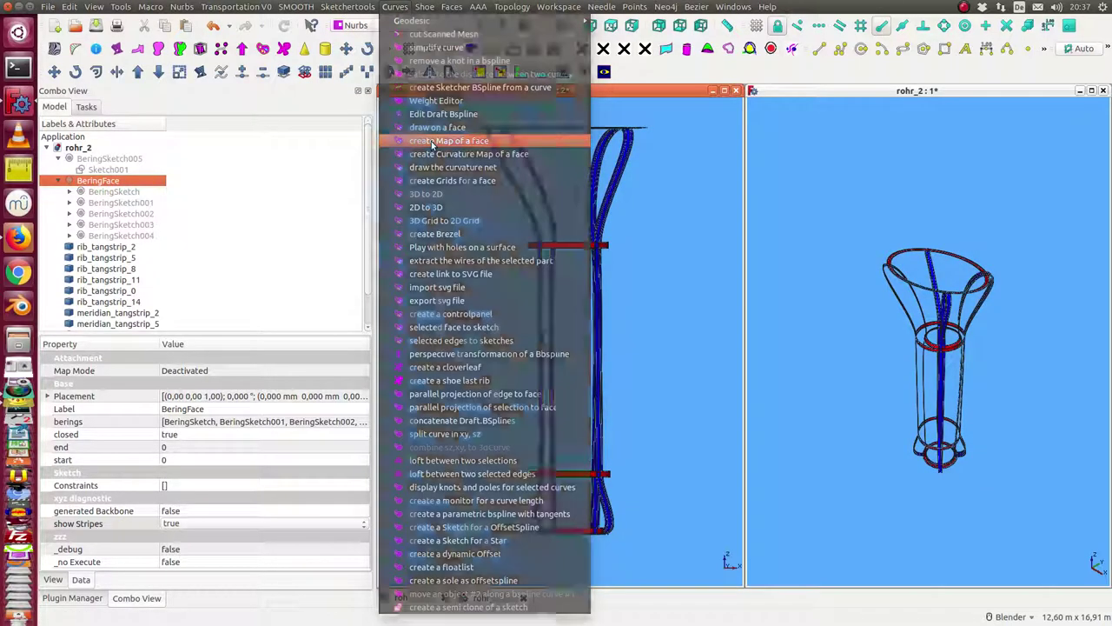
{"action": "mouse_move", "coordinate": [401, 375]}
{"action": "middle_mouse_down"}
{"action": "mouse_move", "coordinate": [434, 340]}
{"action": "mouse_move", "coordinate": [528, 316]}
{"action": "mouse_move", "coordinate": [492, 390]}
{"action": "mouse_move", "coordinate": [437, 351]}
{"action": "mouse_move", "coordinate": [484, 335]}
{"action": "mouse_move", "coordinate": [578, 391]}
{"action": "mouse_move", "coordinate": [571, 467]}
{"action": "mouse_move", "coordinate": [548, 447]}
{"action": "mouse_move", "coordinate": [507, 335]}
{"action": "mouse_move", "coordinate": [496, 338]}
{"action": "middle_mouse_up"}
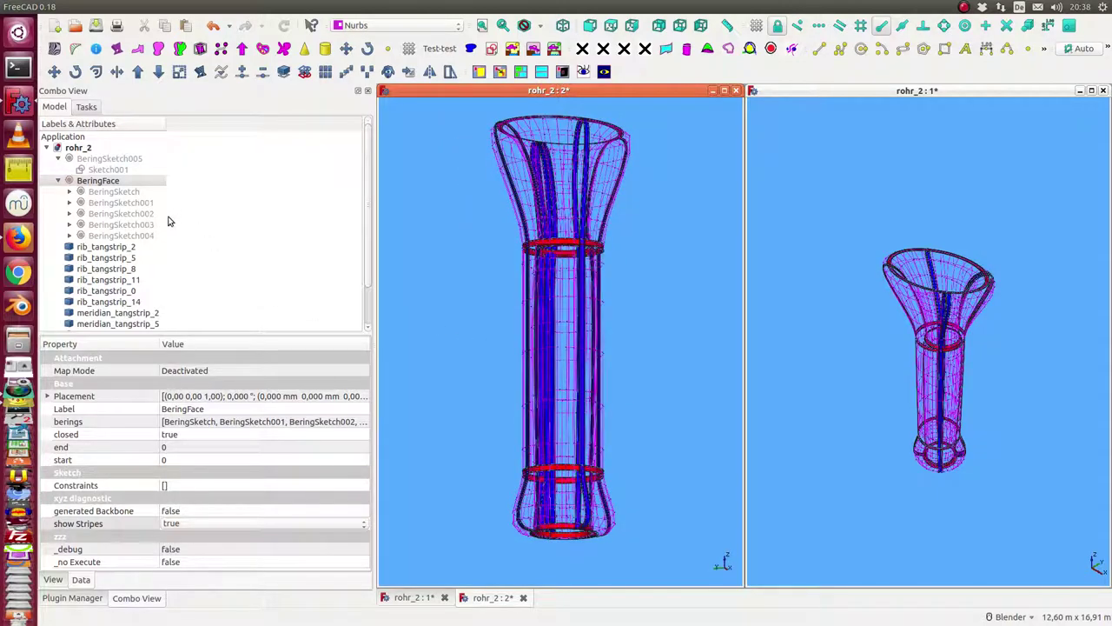
{"action": "scroll", "coordinate": [452, 235], "scroll_direction": "up", "scroll_amount": 4}
{"action": "middle_click_drag", "start_coordinate": [484, 249], "coordinate": [514, 241]}
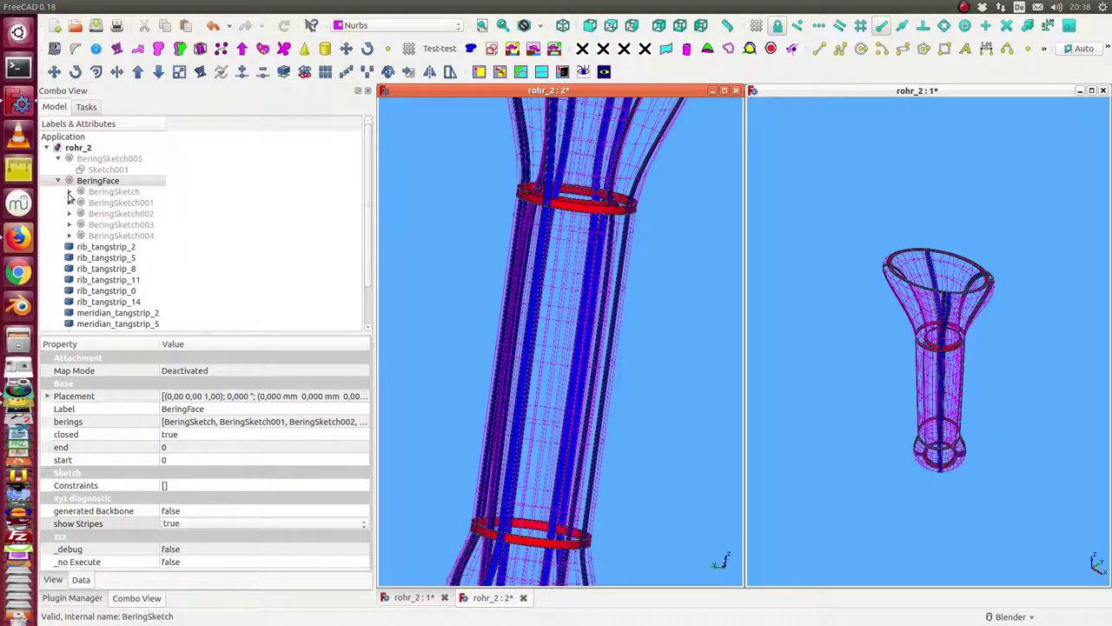
- Expand BeringSketch in the tree and select BeringSketch001 to see its rings on the model
{"action": "left_click", "coordinate": [70, 192]}
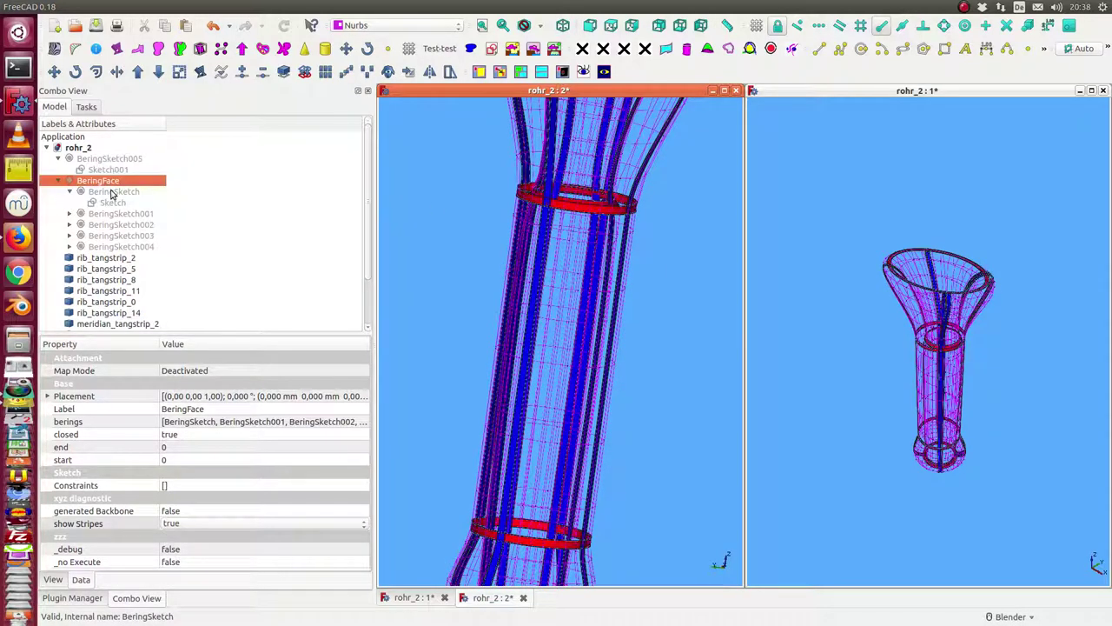
{"action": "left_click", "coordinate": [110, 193]}
{"action": "left_click", "coordinate": [120, 214]}
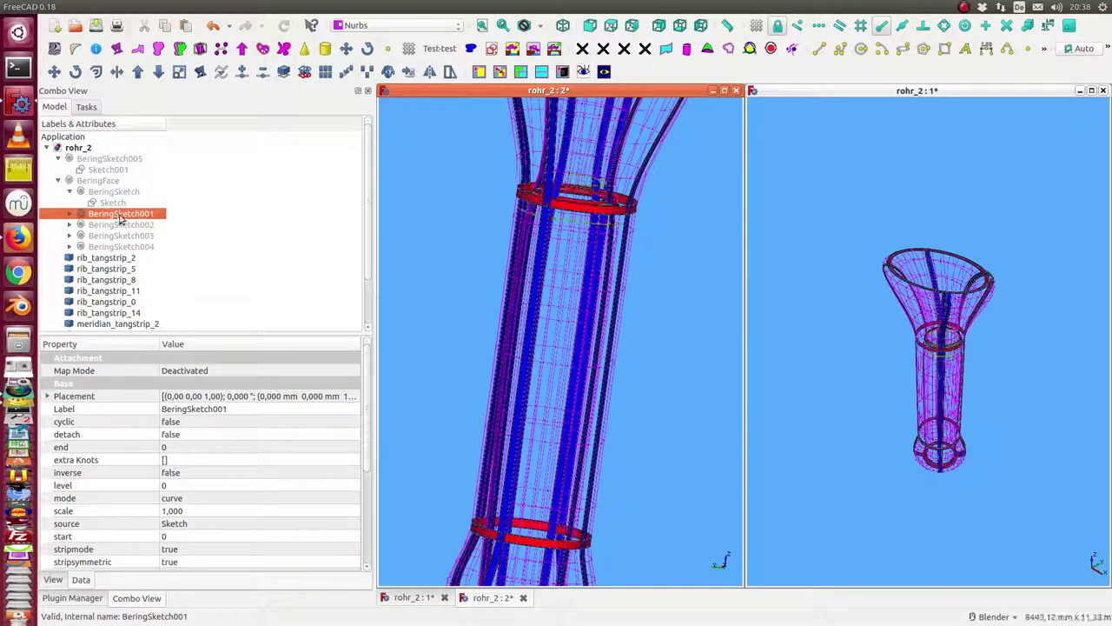
{"action": "left_click", "coordinate": [435, 237]}
{"action": "mouse_move", "coordinate": [432, 234]}
{"action": "middle_mouse_down"}
{"action": "mouse_move", "coordinate": [420, 245]}
{"action": "mouse_move", "coordinate": [561, 141]}
{"action": "middle_mouse_up"}
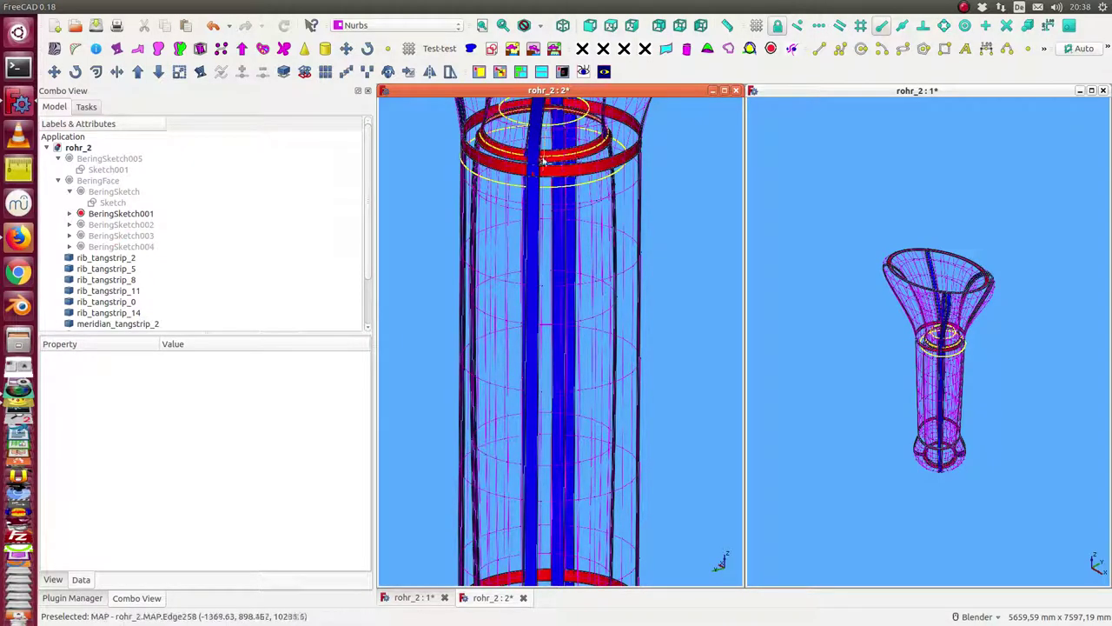
{"action": "scroll", "coordinate": [452, 189], "scroll_direction": "down", "scroll_amount": 2}
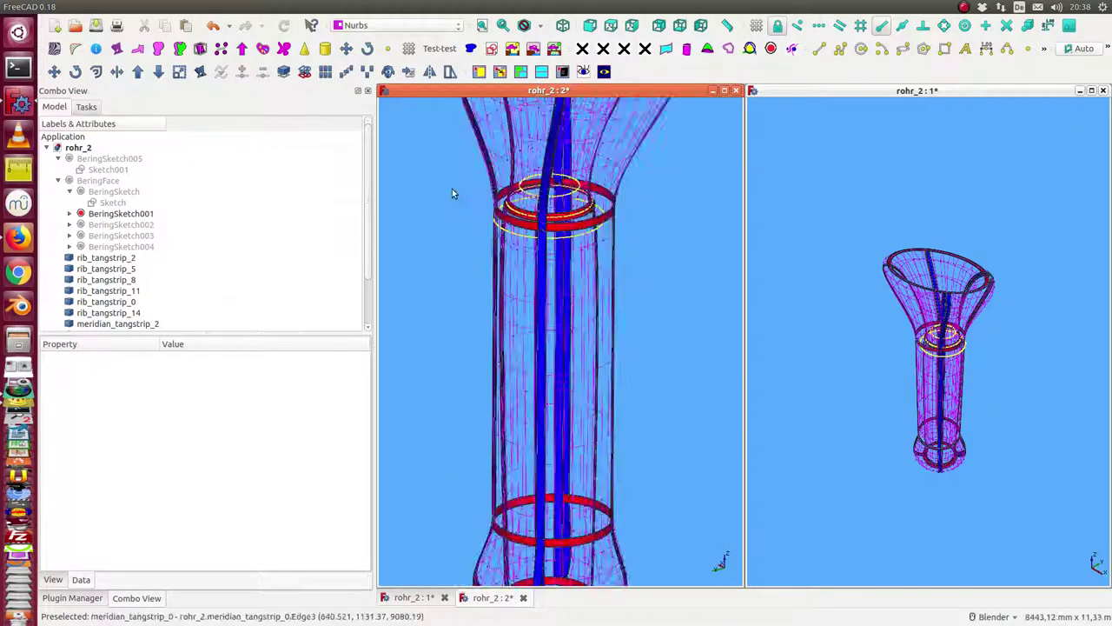
{"action": "scroll", "coordinate": [452, 189], "scroll_direction": "down", "scroll_amount": 2}
- Make BeringSketch003 visible, zoom a front view onto the tube, and select BeringSketch003
{"action": "left_click", "coordinate": [109, 248]}
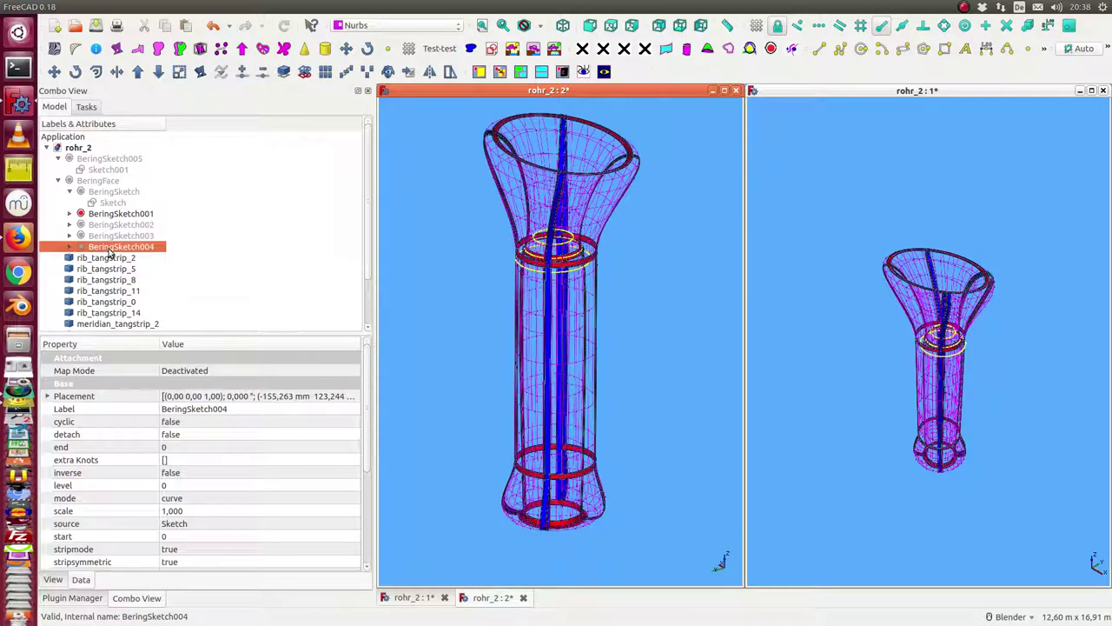
{"action": "left_click", "coordinate": [126, 237]}
{"action": "key", "text": "space"}
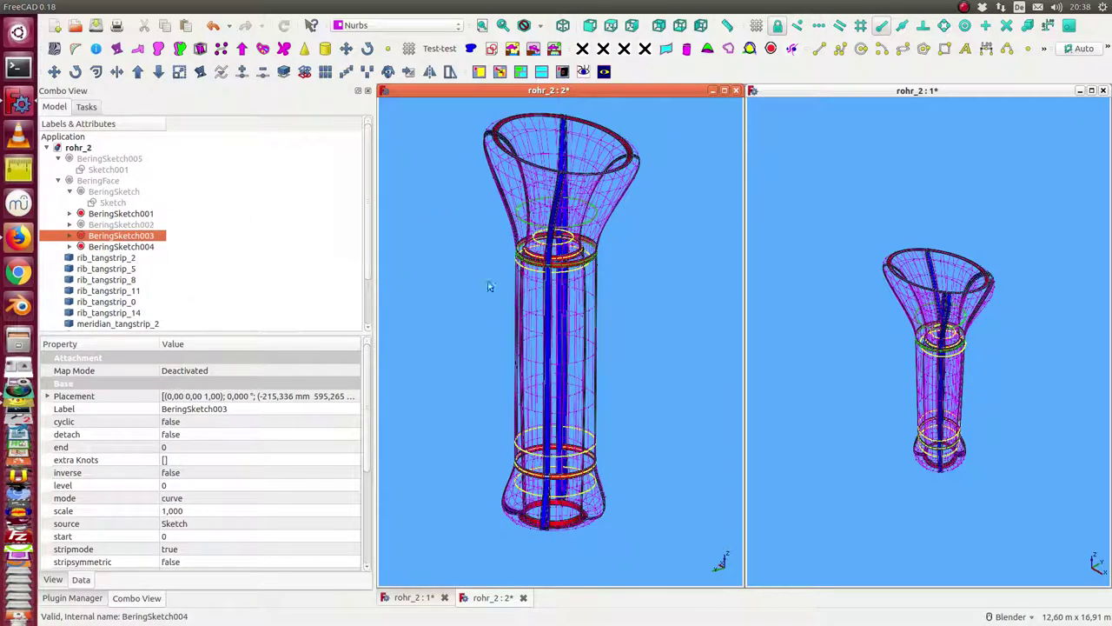
{"action": "left_click", "coordinate": [484, 276]}
{"action": "mouse_move", "coordinate": [479, 270]}
{"action": "middle_mouse_down"}
{"action": "mouse_move", "coordinate": [412, 199]}
{"action": "mouse_move", "coordinate": [413, 217]}
{"action": "mouse_move", "coordinate": [459, 259]}
{"action": "middle_mouse_up"}
{"action": "scroll", "coordinate": [415, 218], "scroll_direction": "up", "scroll_amount": 3}
{"action": "scroll", "coordinate": [424, 224], "scroll_direction": "down", "scroll_amount": 3}
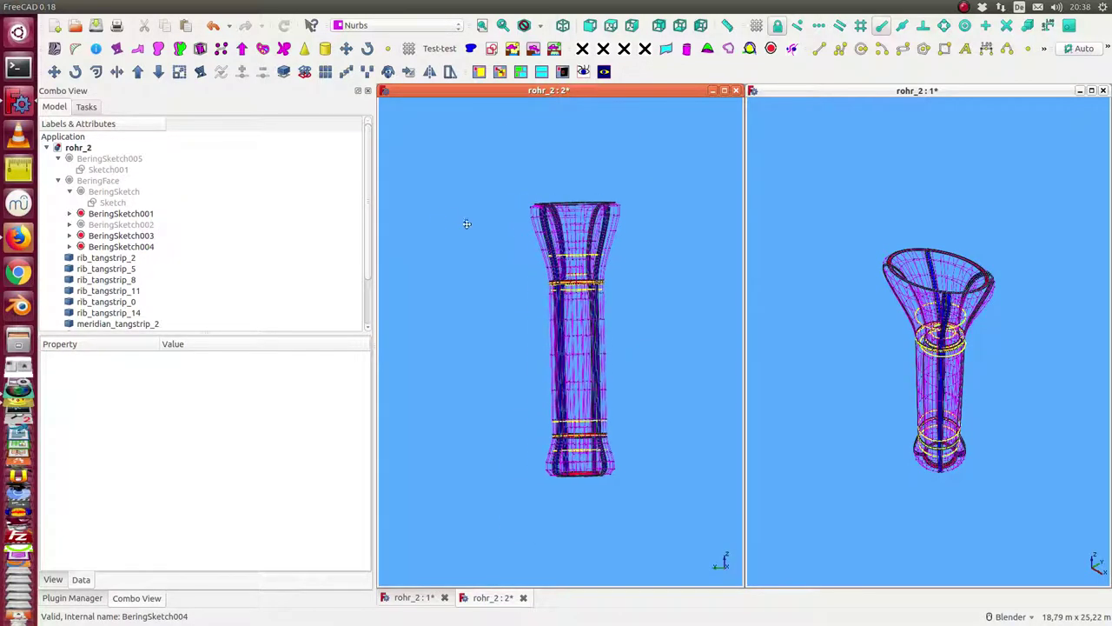
{"action": "key", "text": "1"}
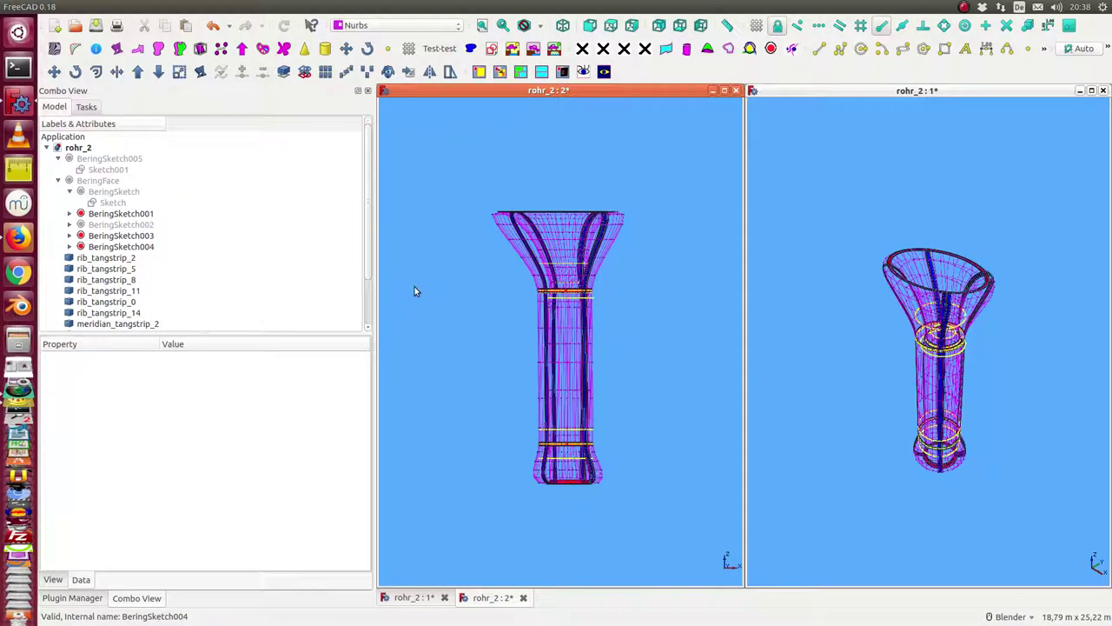
{"action": "scroll", "coordinate": [416, 287], "scroll_direction": "up", "scroll_amount": 2}
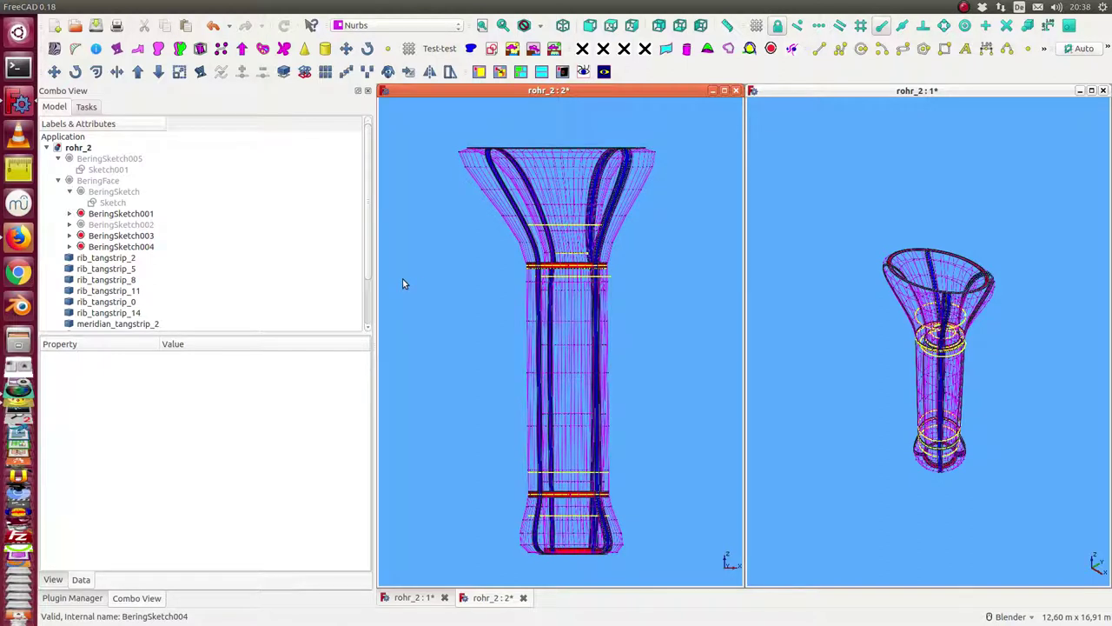
{"action": "left_click", "coordinate": [122, 236]}
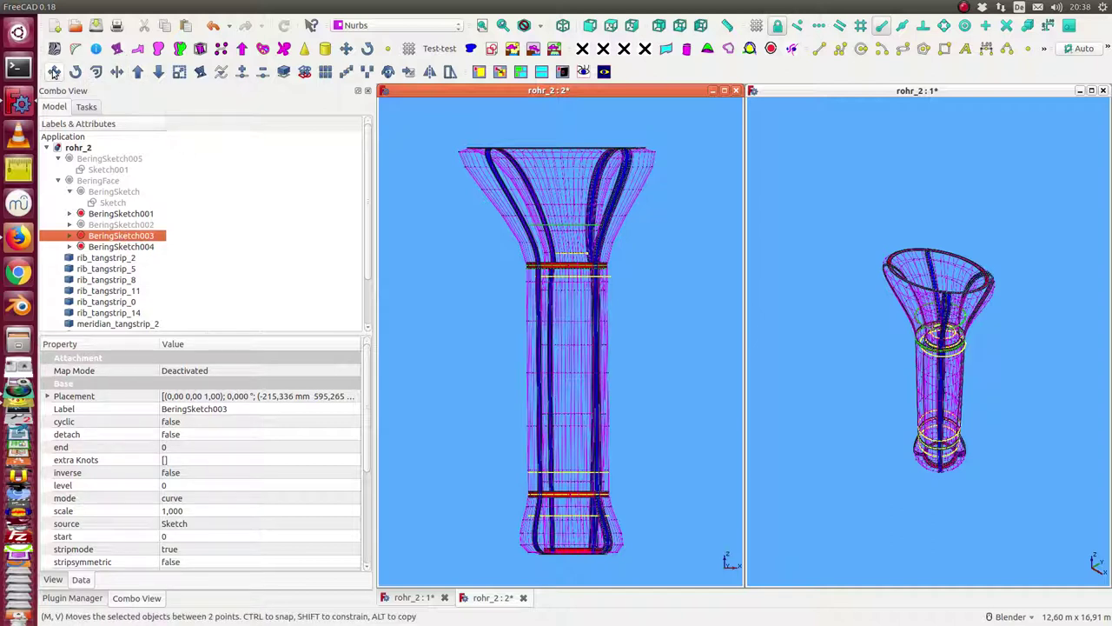
- Move the BeringSketch003 ring upward toward the flare with Draft Move
{"action": "left_click", "coordinate": [53, 71]}
{"action": "left_click", "coordinate": [458, 270]}
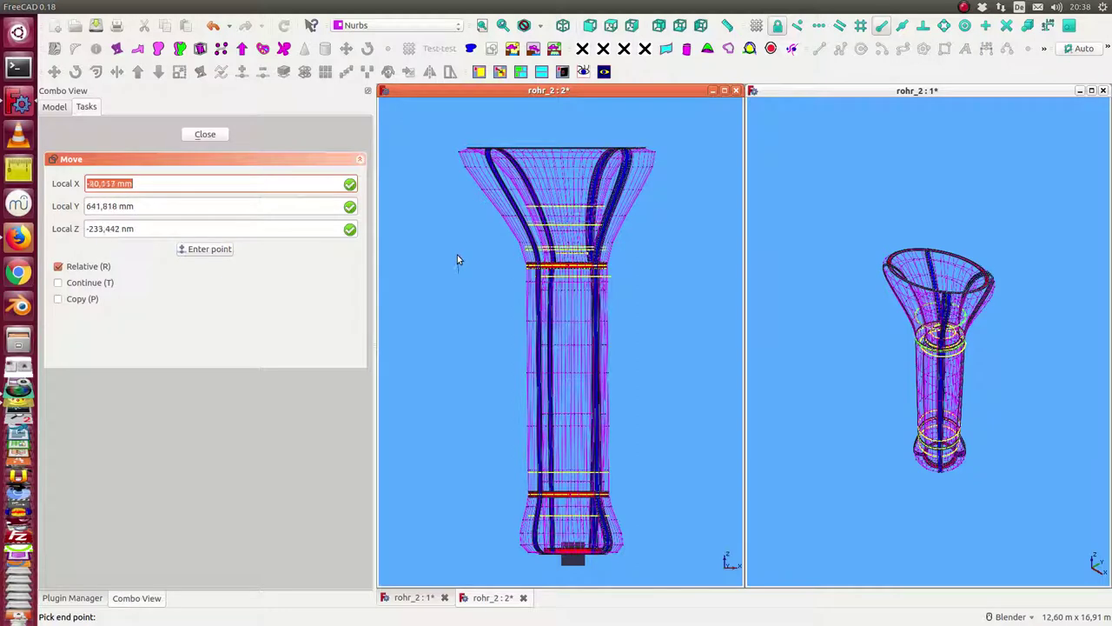
{"action": "left_click", "coordinate": [456, 258]}
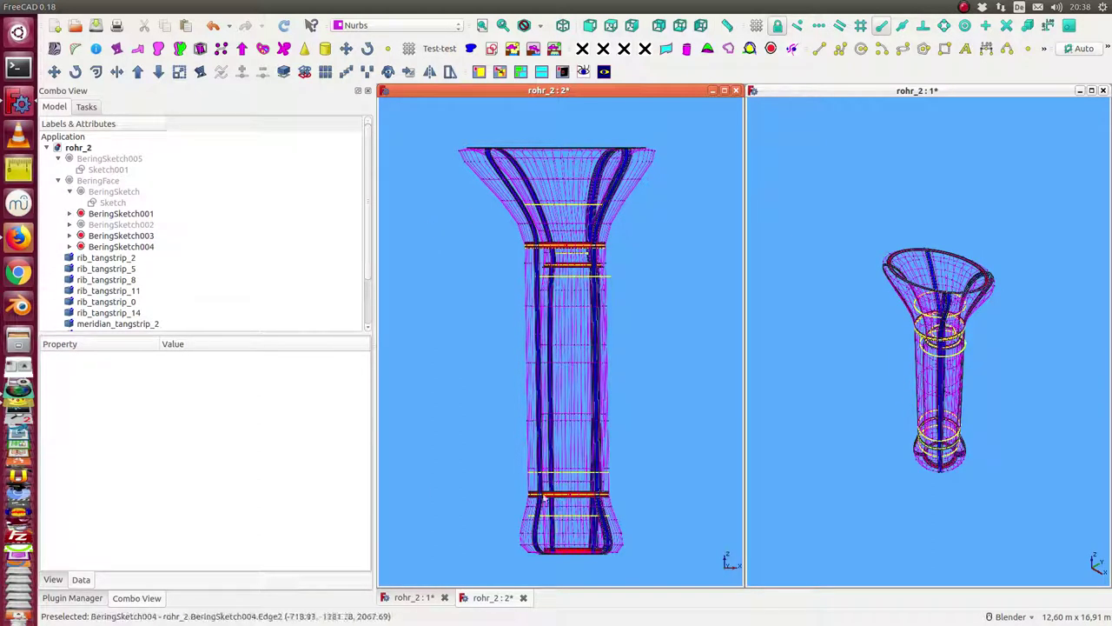
- Move the BeringSketch004 ring slightly up from the bottom with Draft Move
{"action": "left_click", "coordinate": [126, 249]}
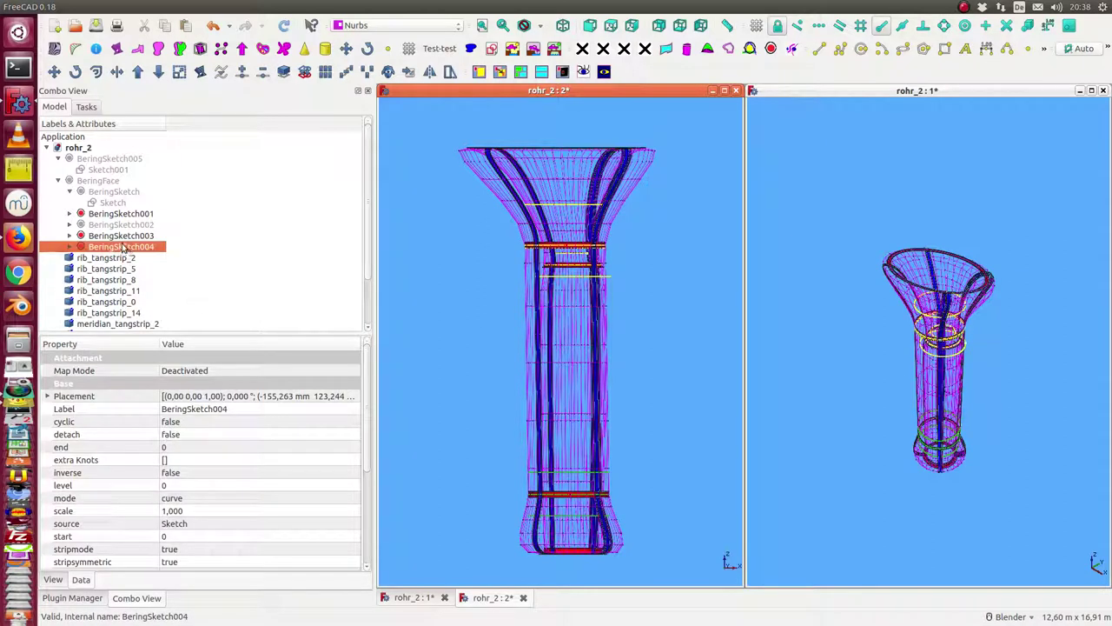
{"action": "left_click", "coordinate": [54, 71]}
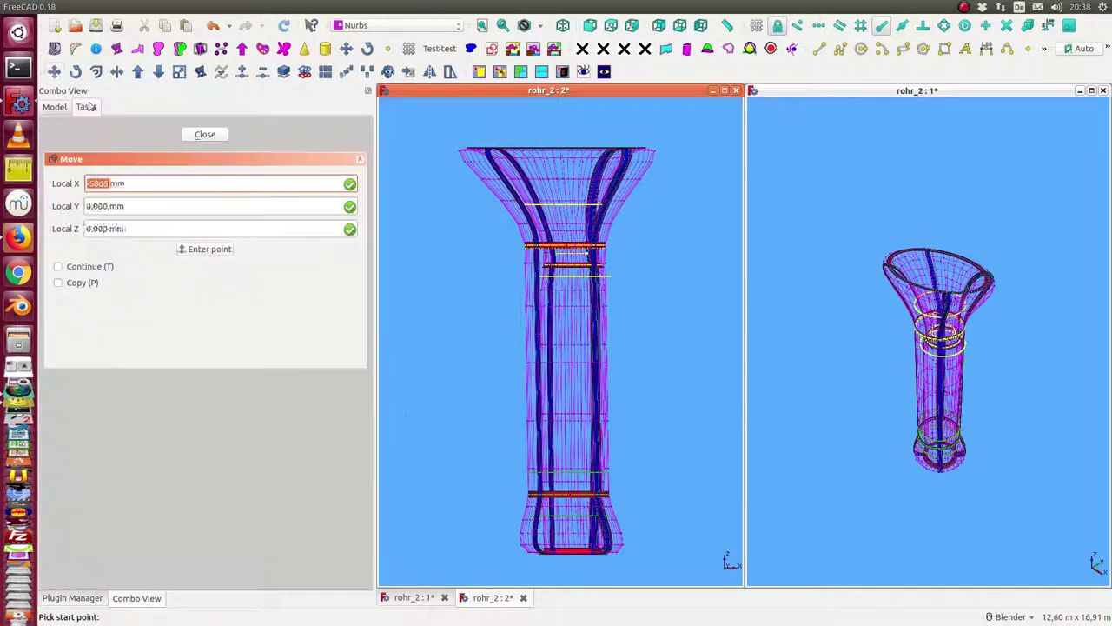
{"action": "left_click", "coordinate": [462, 433]}
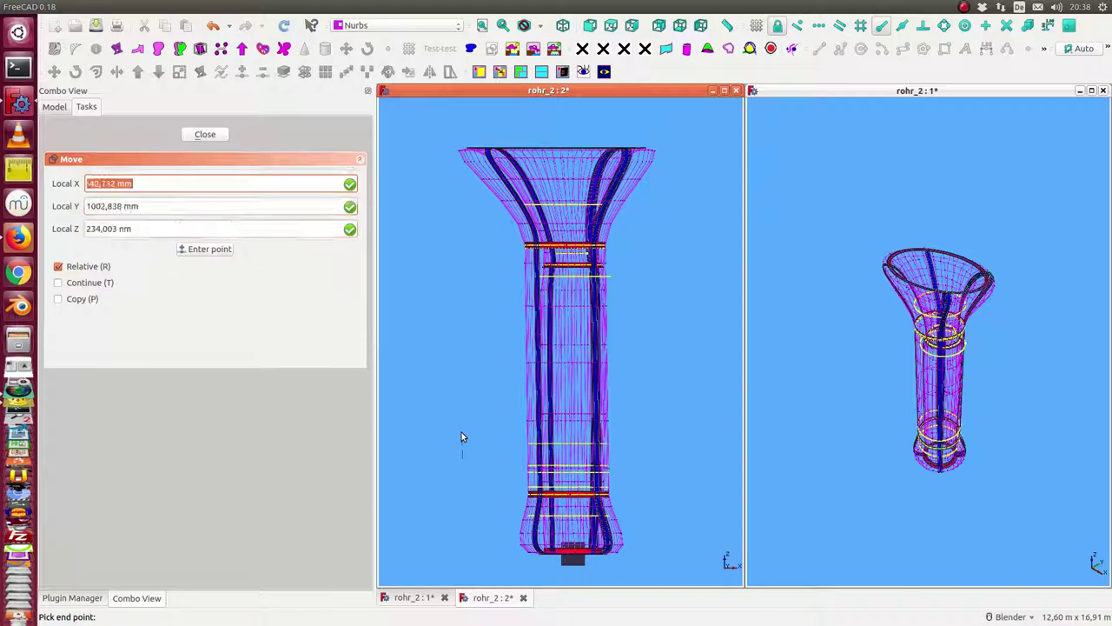
{"action": "left_click", "coordinate": [462, 432]}
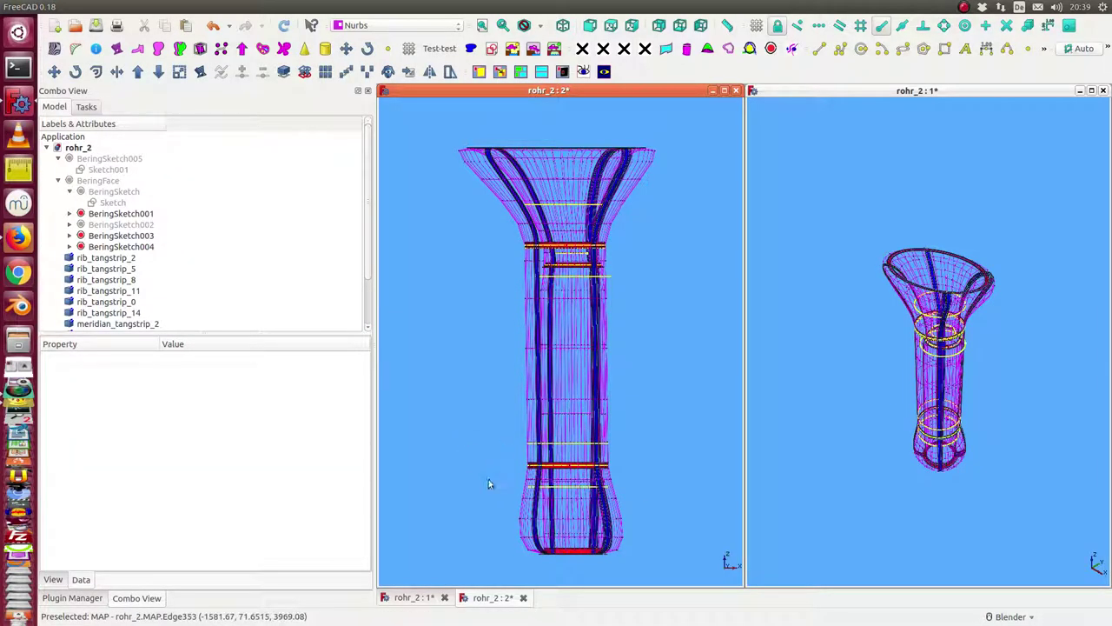
- Rotate the BeringSketch002 top ring about its left rim end, then recompute so the mouth slants
{"action": "left_click", "coordinate": [124, 225]}
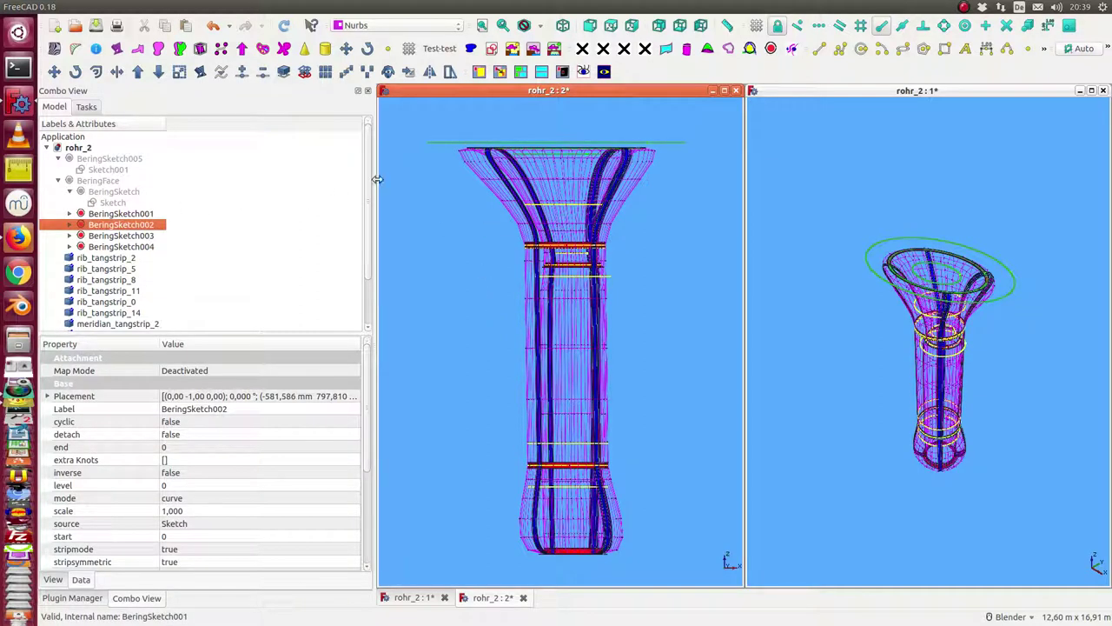
{"action": "left_click", "coordinate": [75, 72]}
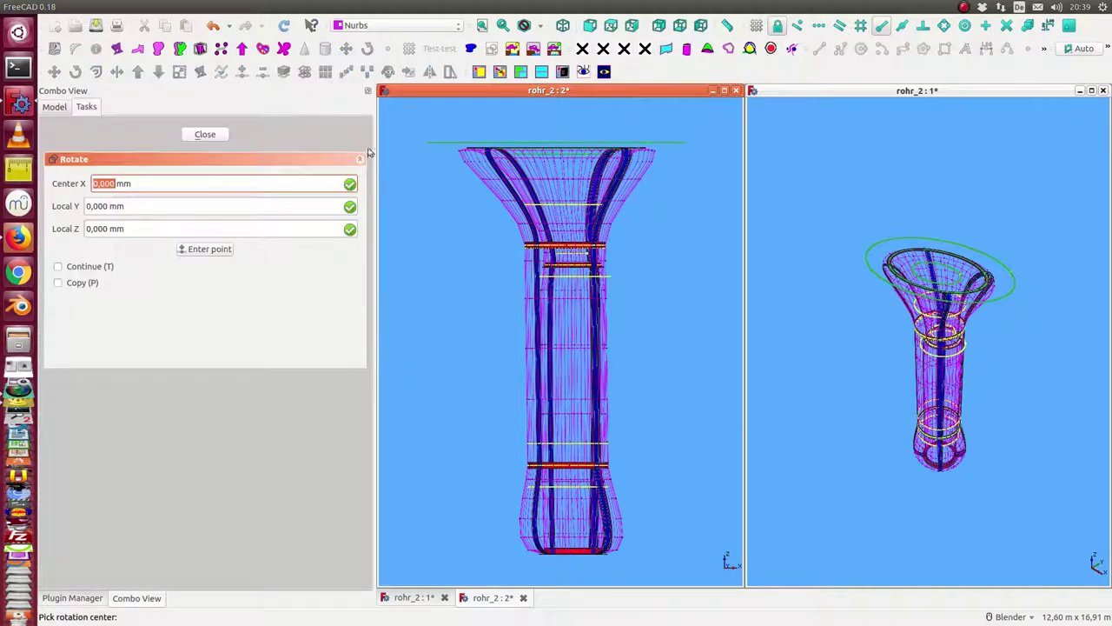
{"action": "left_click", "coordinate": [408, 167]}
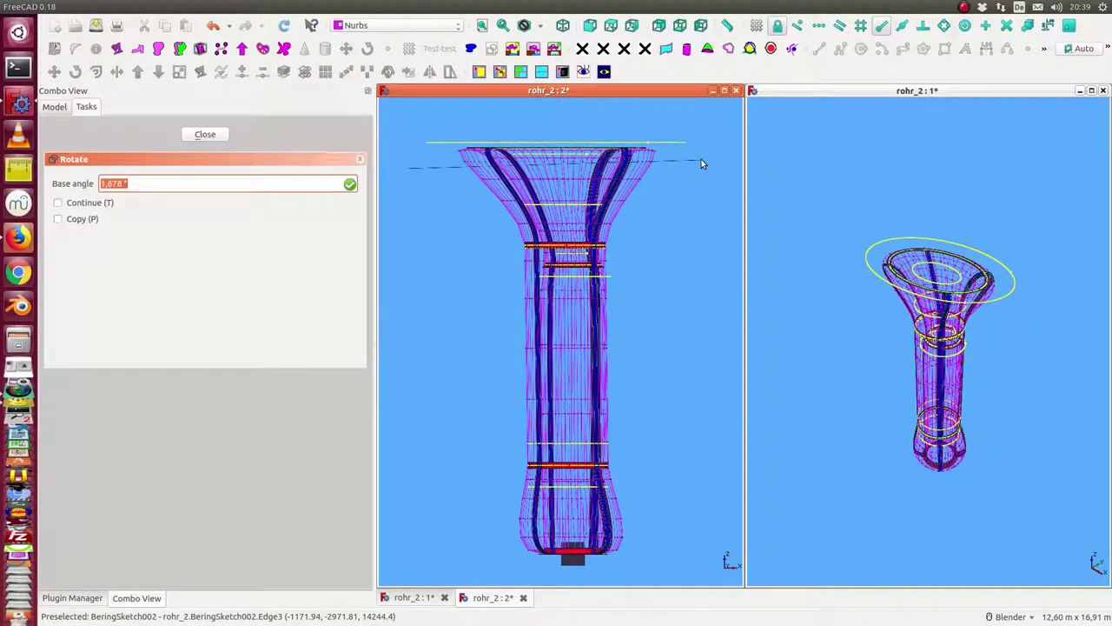
{"action": "left_click", "coordinate": [701, 159]}
{"action": "left_click", "coordinate": [690, 121]}
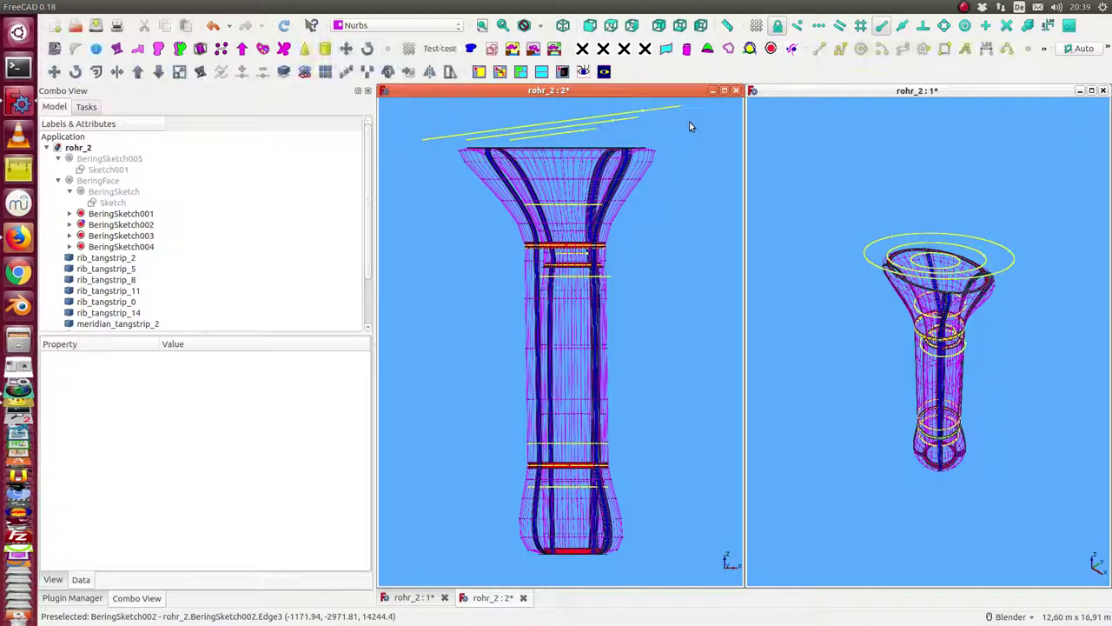
{"action": "left_click", "coordinate": [284, 29]}
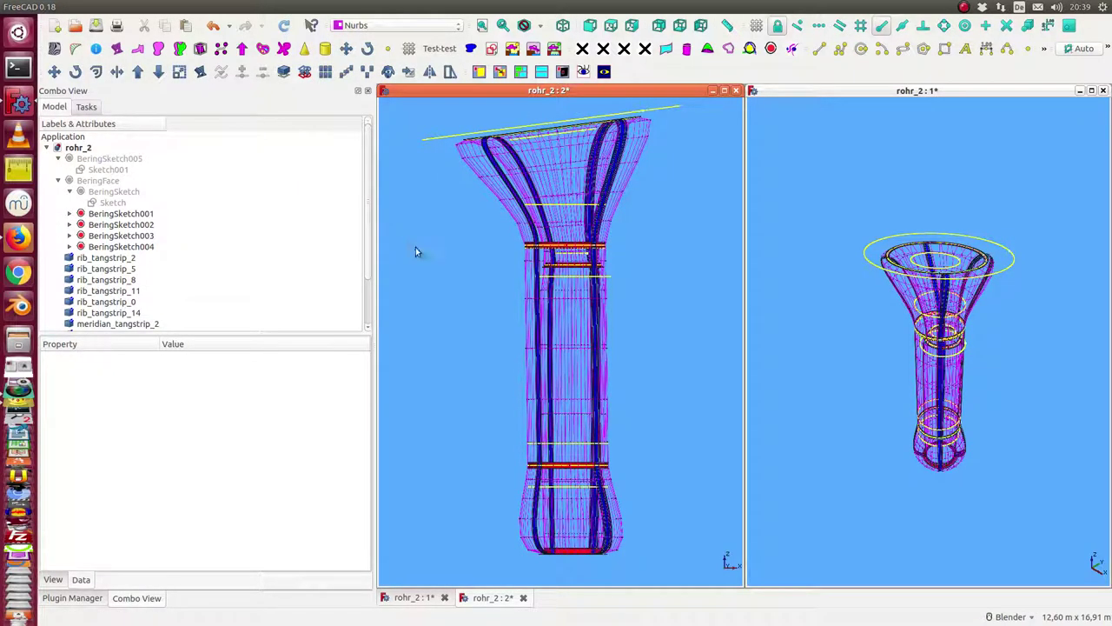
- Maximize the rohr_2:2 view, orbit around the slanted rim, then zoom toward the lower ring from front view
{"action": "mouse_move", "coordinate": [451, 274]}
{"action": "middle_mouse_down"}
{"action": "mouse_move", "coordinate": [472, 318]}
{"action": "mouse_move", "coordinate": [447, 291]}
{"action": "mouse_move", "coordinate": [524, 357]}
{"action": "mouse_move", "coordinate": [534, 422]}
{"action": "mouse_move", "coordinate": [510, 442]}
{"action": "mouse_move", "coordinate": [473, 365]}
{"action": "mouse_move", "coordinate": [484, 266]}
{"action": "mouse_move", "coordinate": [497, 292]}
{"action": "mouse_move", "coordinate": [618, 397]}
{"action": "mouse_move", "coordinate": [655, 344]}
{"action": "mouse_move", "coordinate": [512, 303]}
{"action": "mouse_move", "coordinate": [460, 310]}
{"action": "mouse_move", "coordinate": [494, 362]}
{"action": "middle_mouse_up"}
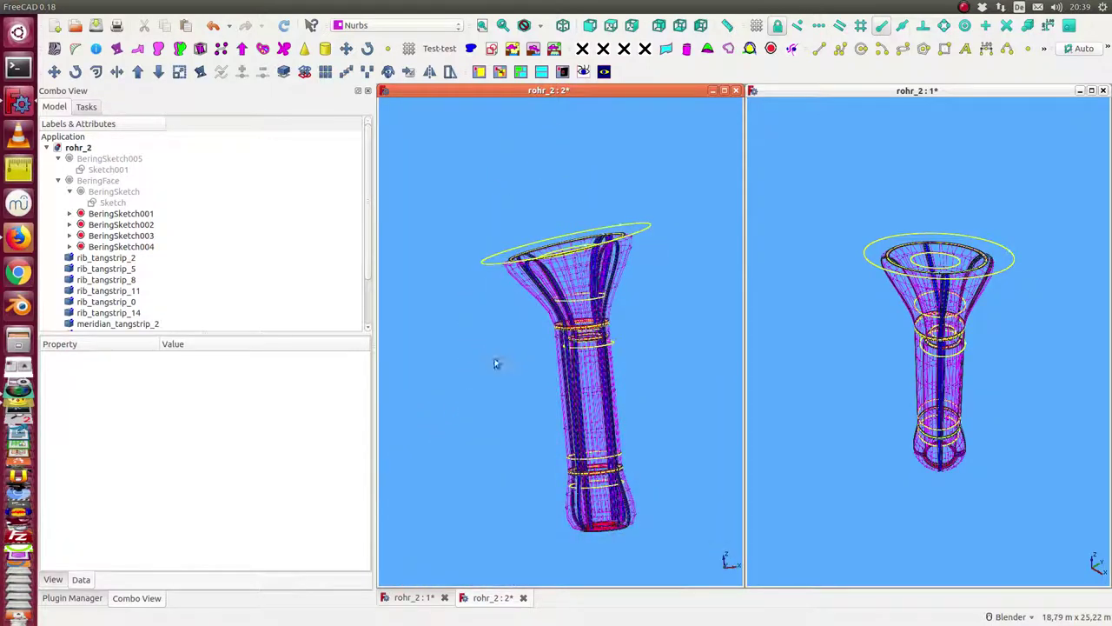
{"action": "left_click", "coordinate": [724, 91]}
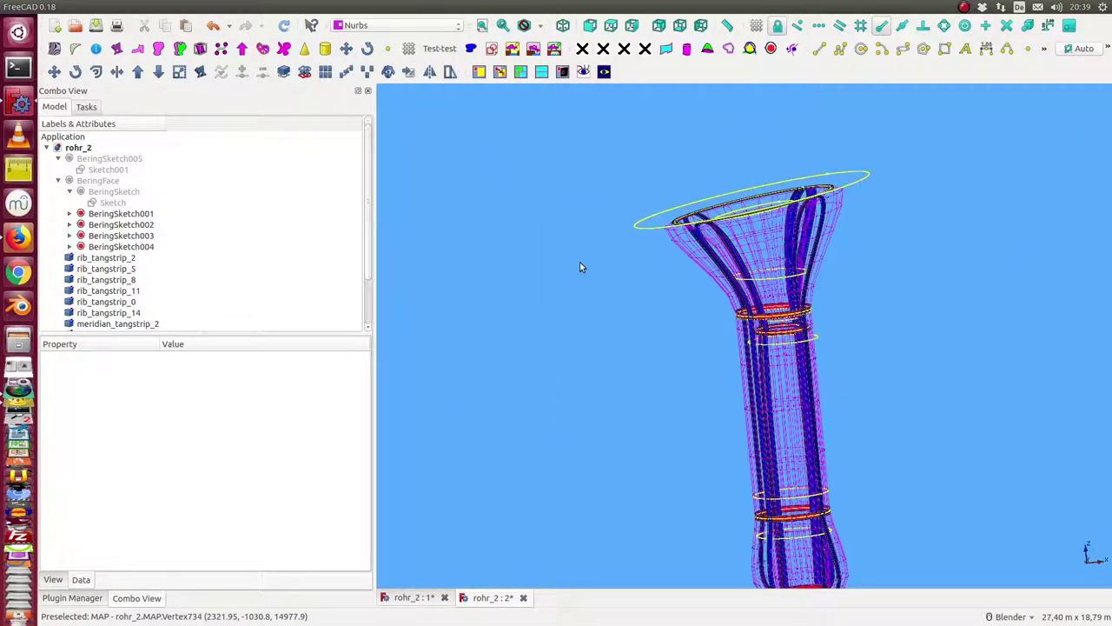
{"action": "mouse_move", "coordinate": [581, 267]}
{"action": "middle_mouse_down"}
{"action": "mouse_move", "coordinate": [551, 258]}
{"action": "mouse_move", "coordinate": [534, 286]}
{"action": "mouse_move", "coordinate": [650, 403]}
{"action": "mouse_move", "coordinate": [426, 283]}
{"action": "mouse_move", "coordinate": [430, 236]}
{"action": "middle_mouse_up"}
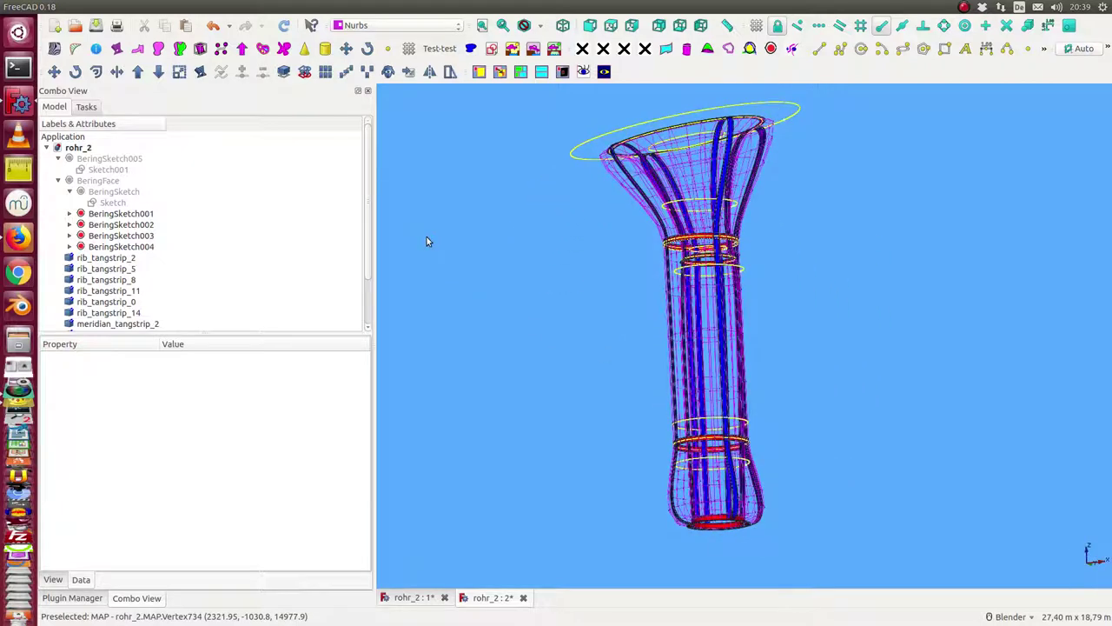
{"action": "key", "text": "1"}
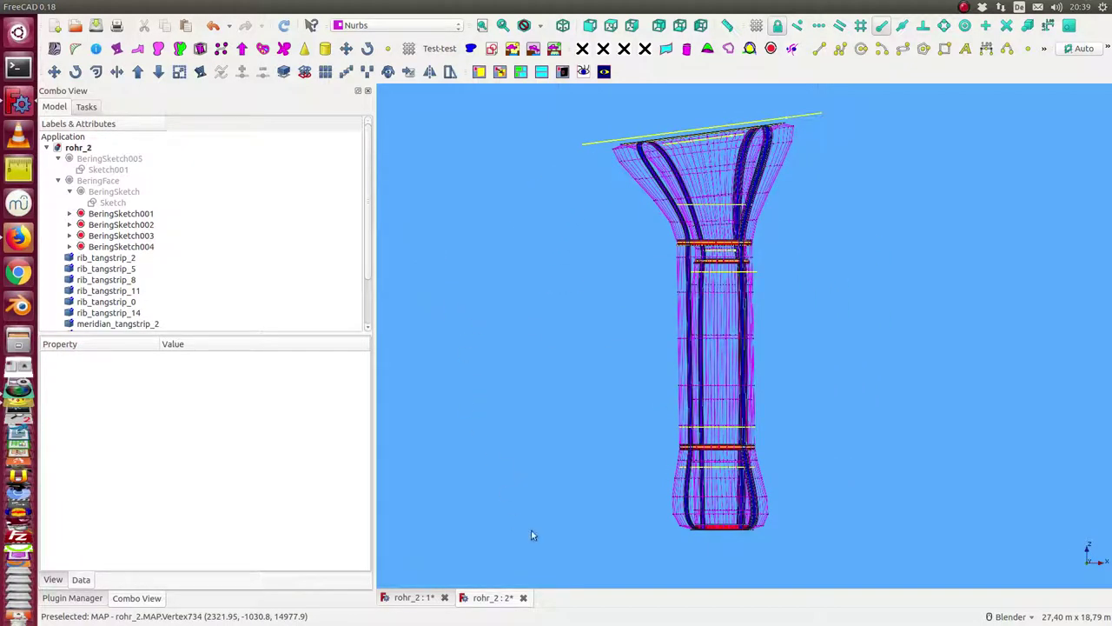
{"action": "mouse_move", "coordinate": [548, 548]}
{"action": "middle_mouse_down"}
{"action": "mouse_move", "coordinate": [506, 536]}
{"action": "mouse_move", "coordinate": [544, 539]}
{"action": "mouse_move", "coordinate": [524, 531]}
{"action": "mouse_move", "coordinate": [544, 539]}
{"action": "mouse_move", "coordinate": [603, 234]}
{"action": "mouse_move", "coordinate": [569, 353]}
{"action": "middle_mouse_up"}
{"action": "scroll", "coordinate": [547, 522], "scroll_direction": "up", "scroll_amount": 4}
{"action": "scroll", "coordinate": [599, 226], "scroll_direction": "up", "scroll_amount": 4}
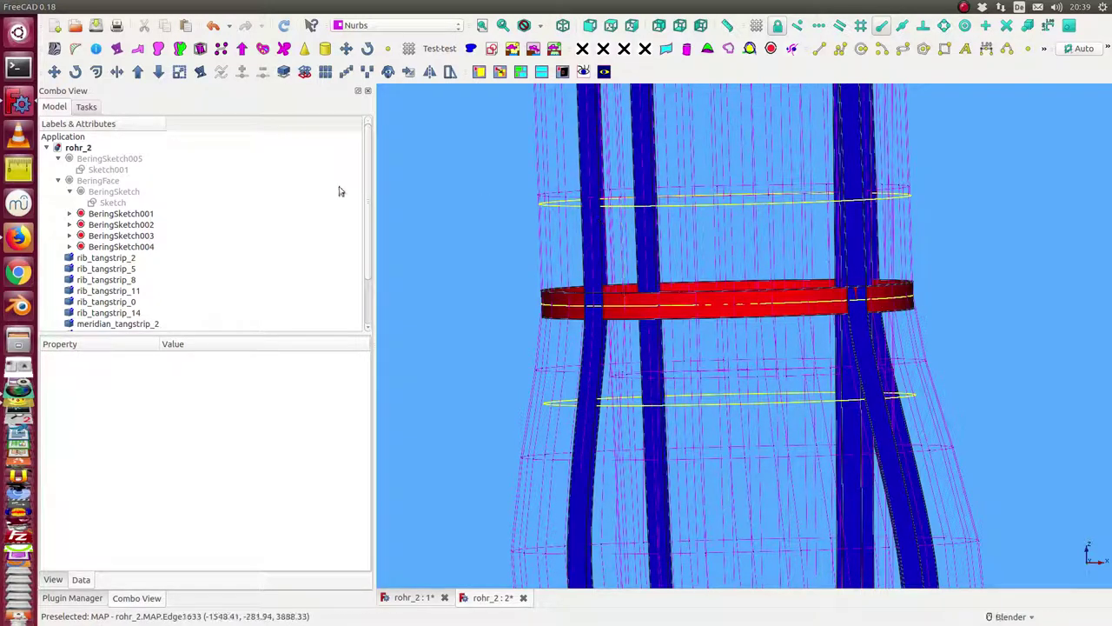
{"action": "left_click", "coordinate": [118, 235]}
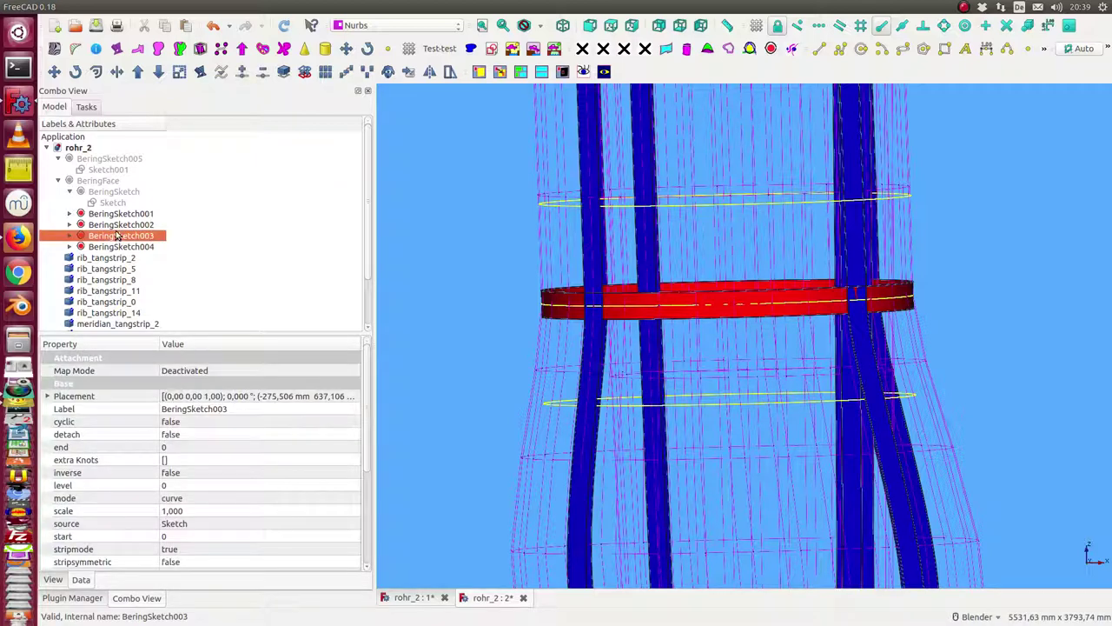
{"action": "left_click", "coordinate": [124, 248]}
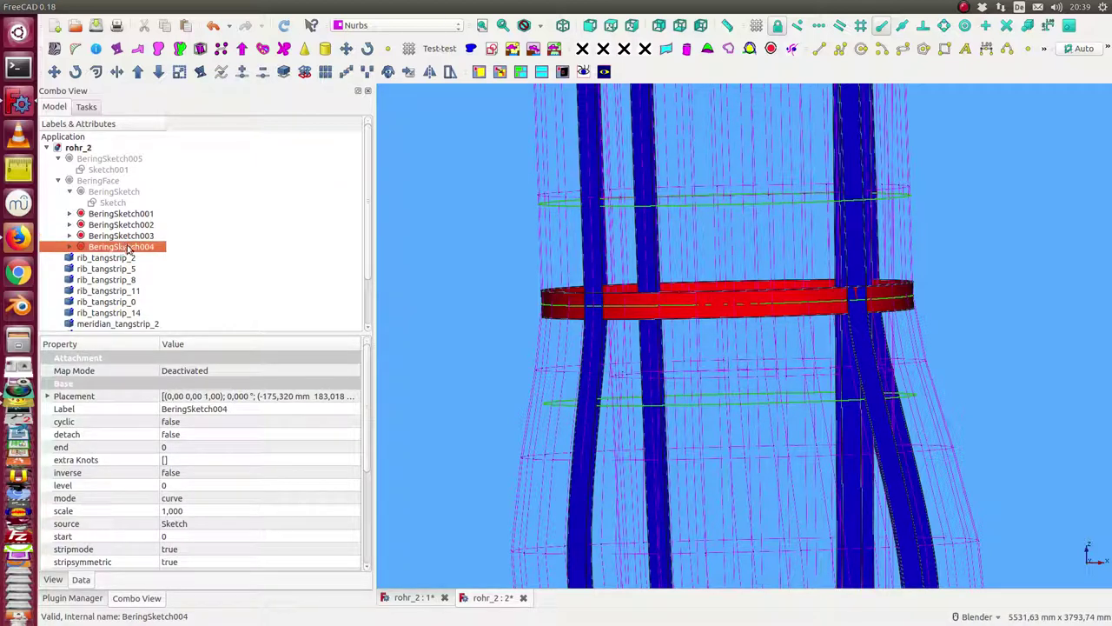
{"action": "left_click_drag", "start_coordinate": [369, 402], "coordinate": [369, 532]}
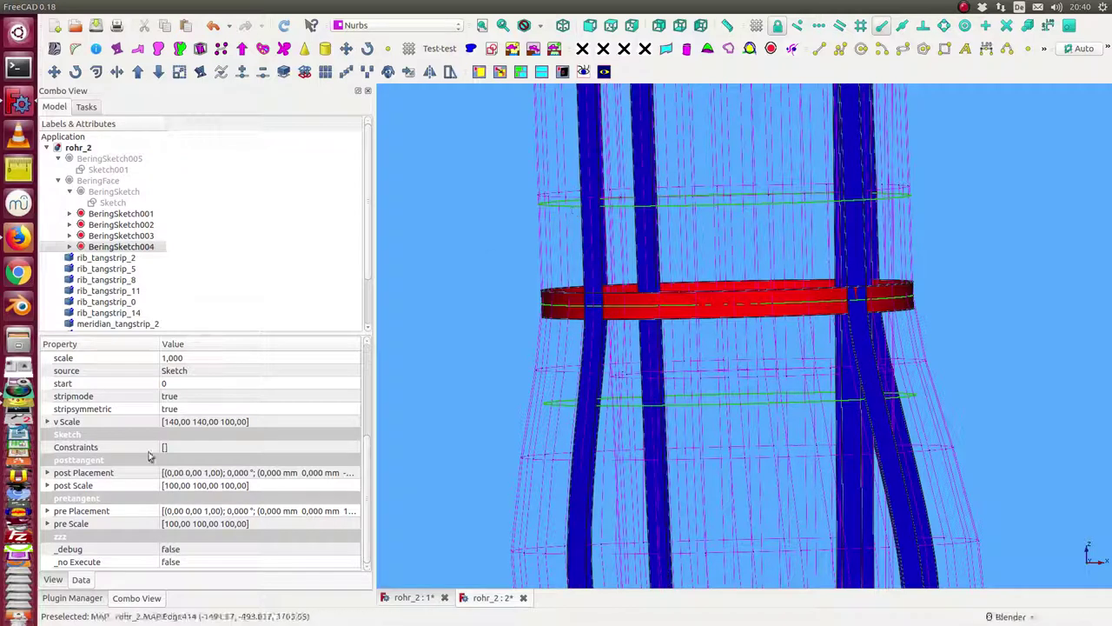
{"action": "left_click", "coordinate": [48, 524]}
{"action": "left_click", "coordinate": [172, 536]}
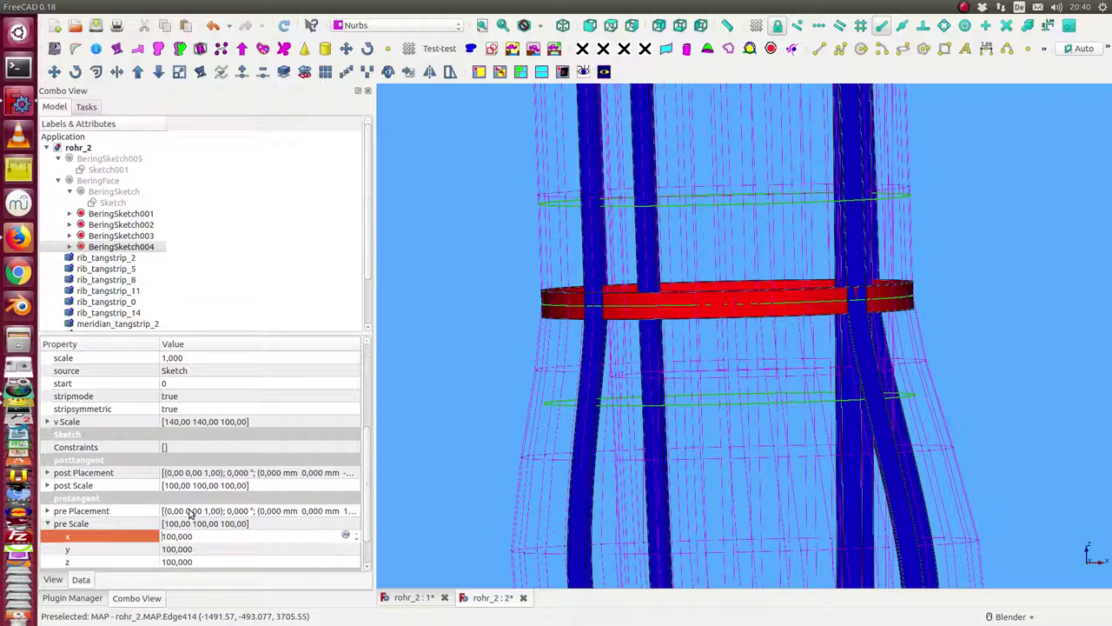
{"action": "key", "text": "Delete"}
{"action": "type", "text": "3"}
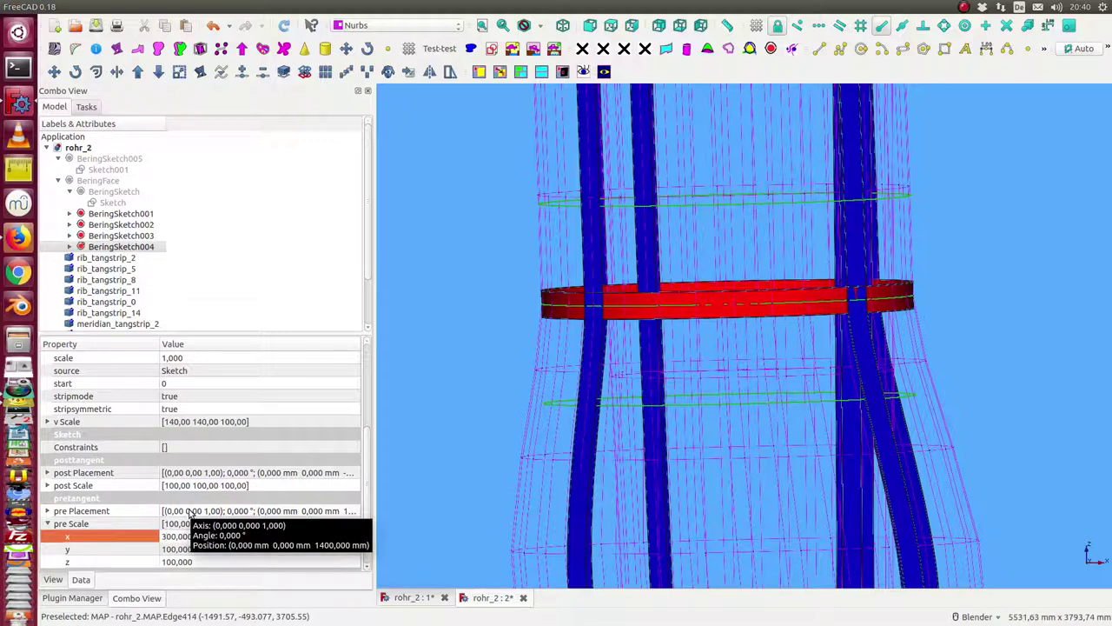
{"action": "key", "text": "Return"}
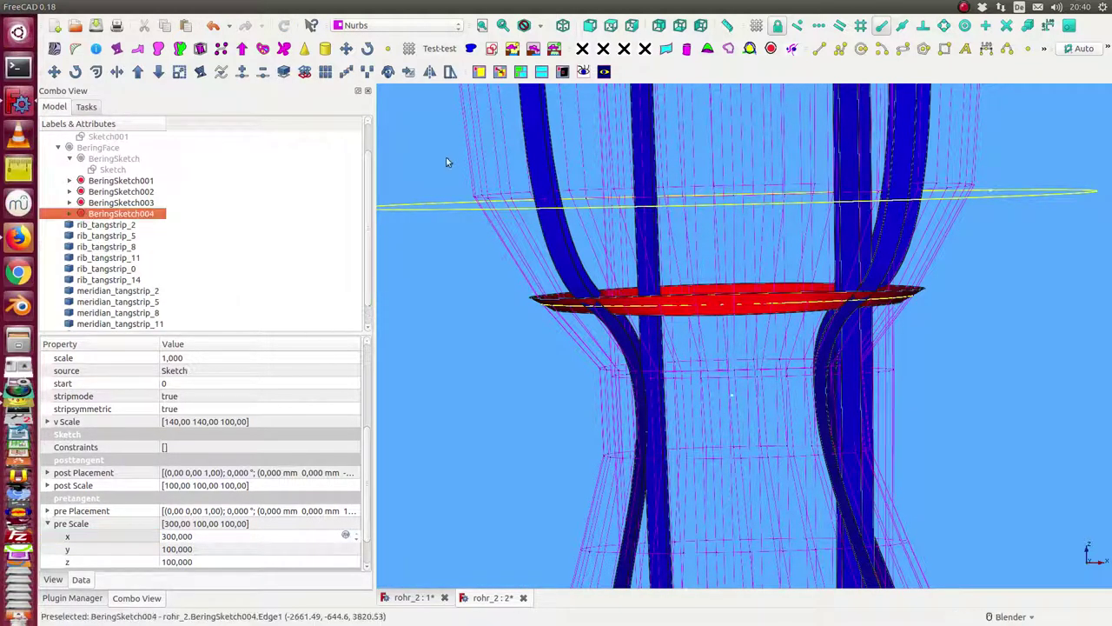
{"action": "mouse_move", "coordinate": [447, 162]}
{"action": "middle_mouse_down"}
{"action": "mouse_move", "coordinate": [643, 300]}
{"action": "mouse_move", "coordinate": [482, 176]}
{"action": "mouse_move", "coordinate": [570, 205]}
{"action": "mouse_move", "coordinate": [596, 241]}
{"action": "mouse_move", "coordinate": [501, 206]}
{"action": "mouse_move", "coordinate": [472, 179]}
{"action": "mouse_move", "coordinate": [678, 314]}
{"action": "middle_mouse_up"}
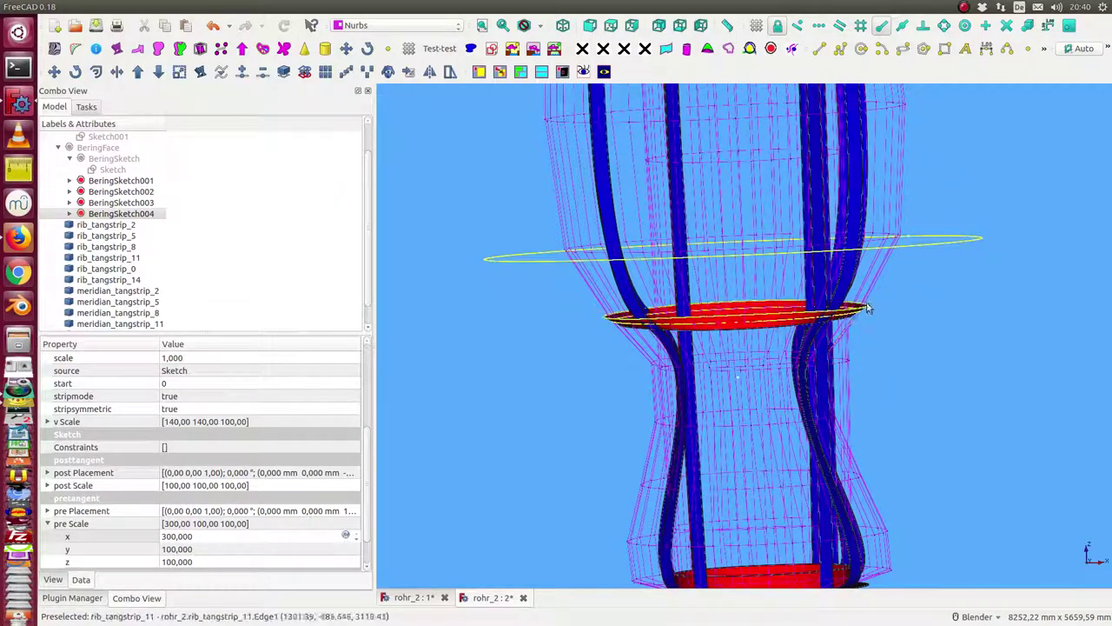
{"action": "mouse_move", "coordinate": [444, 335]}
{"action": "middle_mouse_down"}
{"action": "mouse_move", "coordinate": [628, 346]}
{"action": "mouse_move", "coordinate": [771, 293]}
{"action": "middle_mouse_up"}
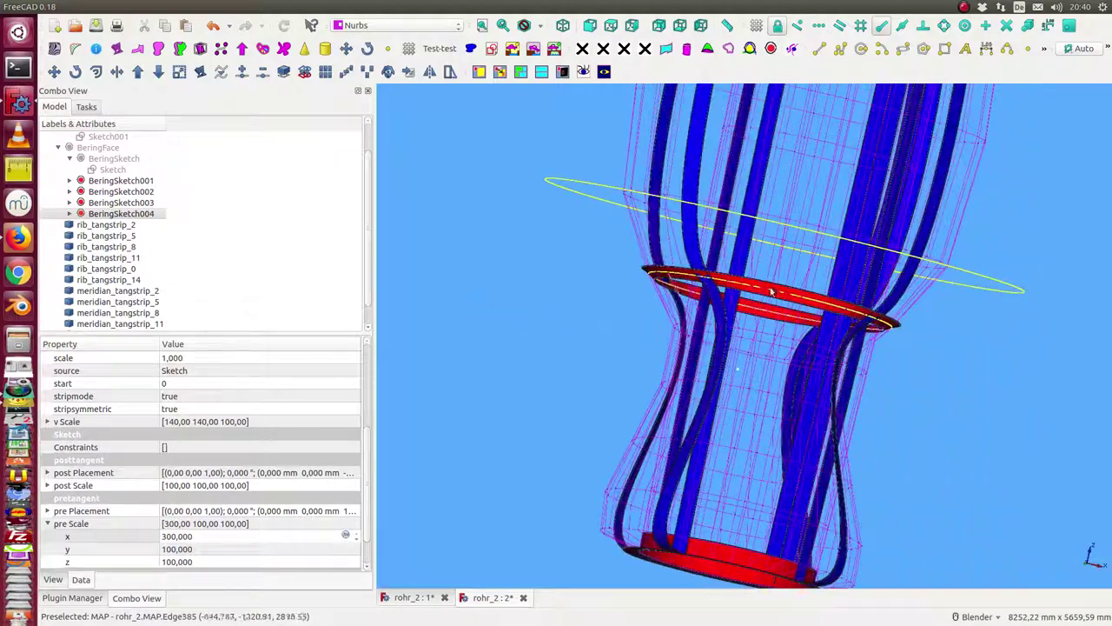
{"action": "key", "text": "1"}
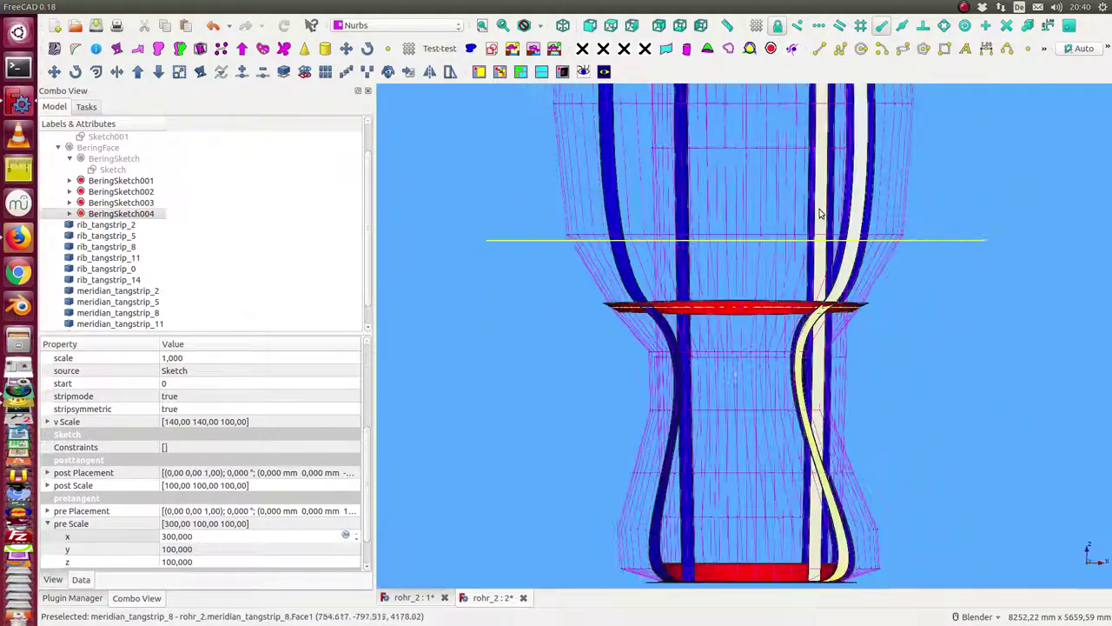
{"action": "mouse_move", "coordinate": [541, 320]}
{"action": "middle_mouse_down"}
{"action": "mouse_move", "coordinate": [623, 340]}
{"action": "mouse_move", "coordinate": [613, 375]}
{"action": "mouse_move", "coordinate": [532, 385]}
{"action": "mouse_move", "coordinate": [628, 414]}
{"action": "mouse_move", "coordinate": [617, 382]}
{"action": "mouse_move", "coordinate": [628, 359]}
{"action": "middle_mouse_up"}
{"action": "scroll", "coordinate": [556, 337], "scroll_direction": "down", "scroll_amount": 3}
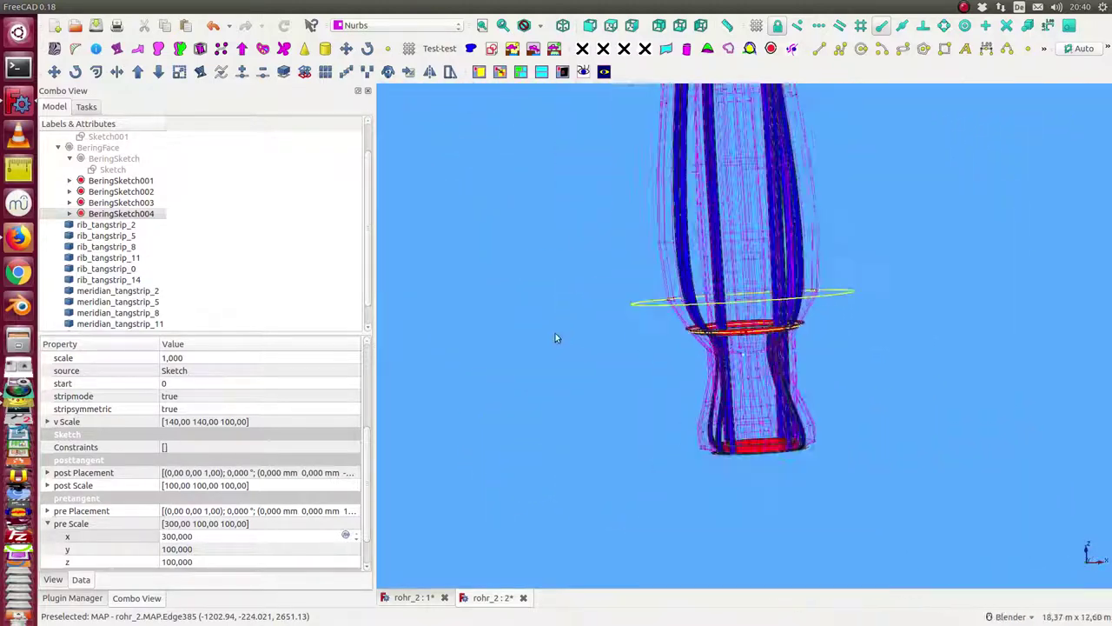
{"action": "scroll", "coordinate": [557, 333], "scroll_direction": "up", "scroll_amount": 2}
{"action": "mouse_move", "coordinate": [567, 326]}
{"action": "middle_mouse_down"}
{"action": "mouse_move", "coordinate": [562, 288]}
{"action": "mouse_move", "coordinate": [509, 326]}
{"action": "middle_mouse_up"}
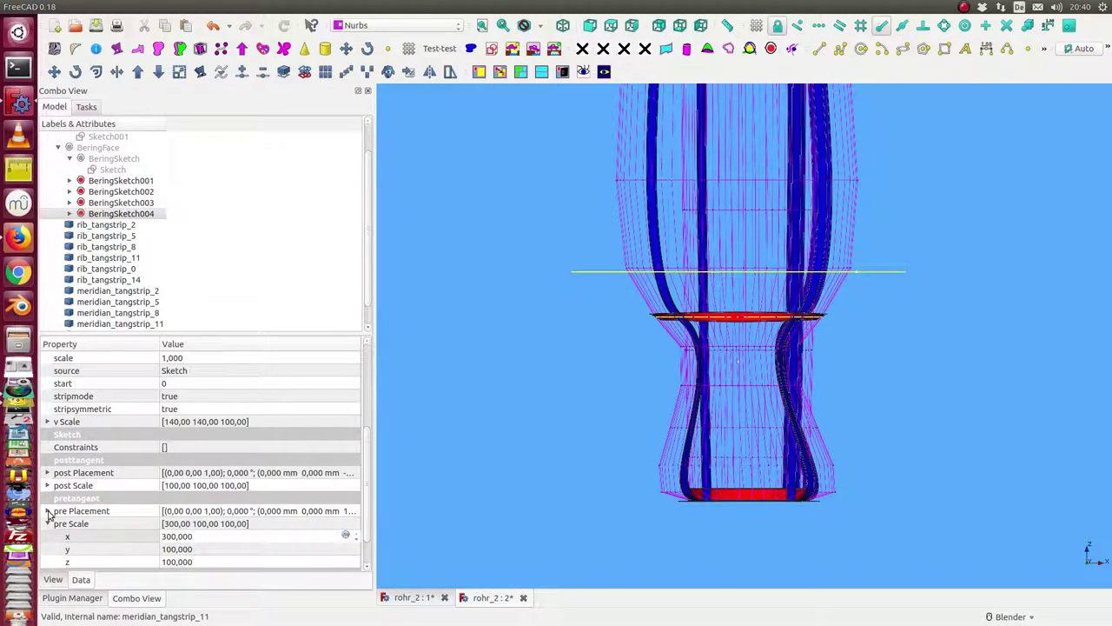
- Enter 299 for BeringSketch004's pre Scale x and change its pre Placement Position z from 1400 to 3400 mm
{"action": "left_click", "coordinate": [48, 511]}
{"action": "scroll", "coordinate": [173, 521], "scroll_direction": "down", "scroll_amount": 2}
{"action": "left_click", "coordinate": [176, 498]}
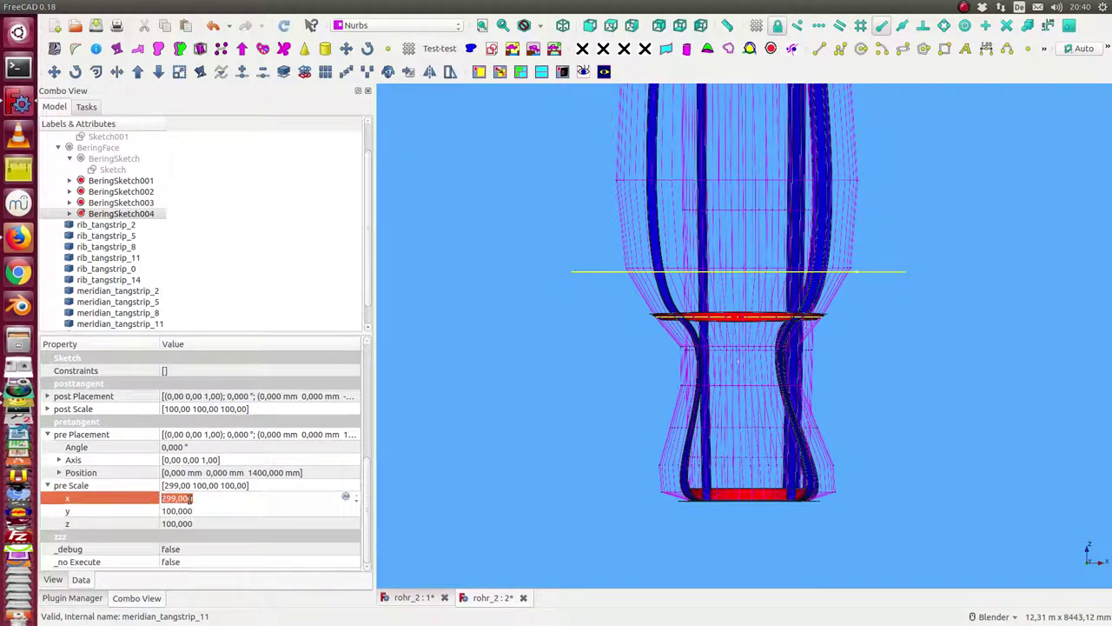
{"action": "left_click", "coordinate": [59, 473]}
{"action": "left_click", "coordinate": [174, 512]}
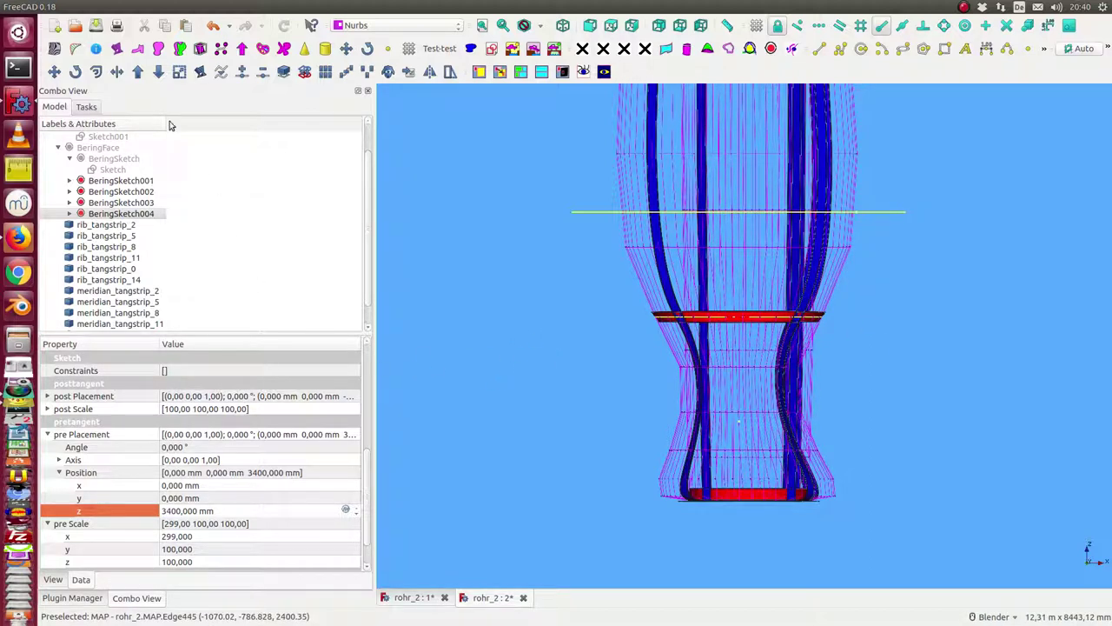
- Commit the 3400 mm z height and display the shaded BeringFace surface
{"action": "left_click", "coordinate": [368, 272]}
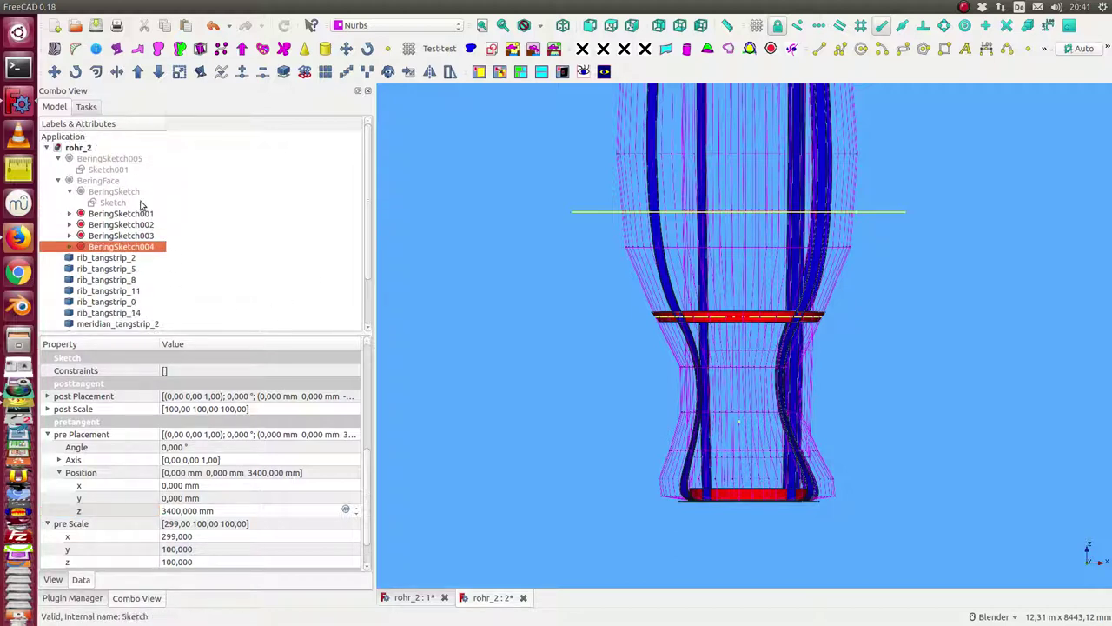
{"action": "left_click", "coordinate": [103, 181]}
{"action": "key", "text": "space"}
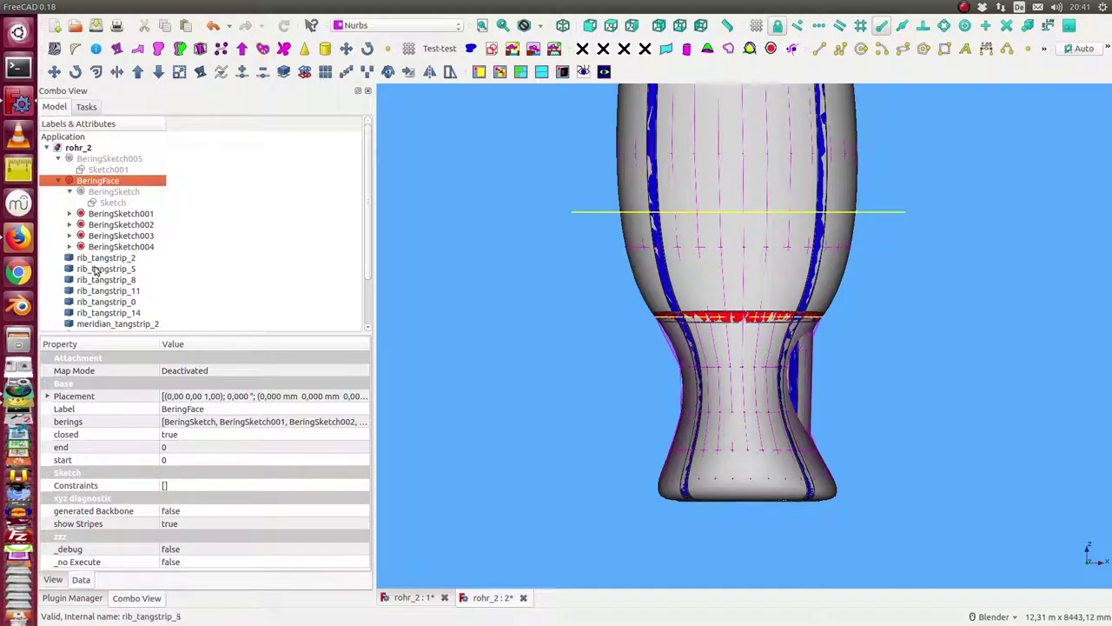
- Select MAP, orbit the vase, and check BeringSketch003 and BeringSketch004 properties
{"action": "scroll", "coordinate": [97, 274], "scroll_direction": "down", "scroll_amount": 2}
{"action": "left_click", "coordinate": [87, 324]}
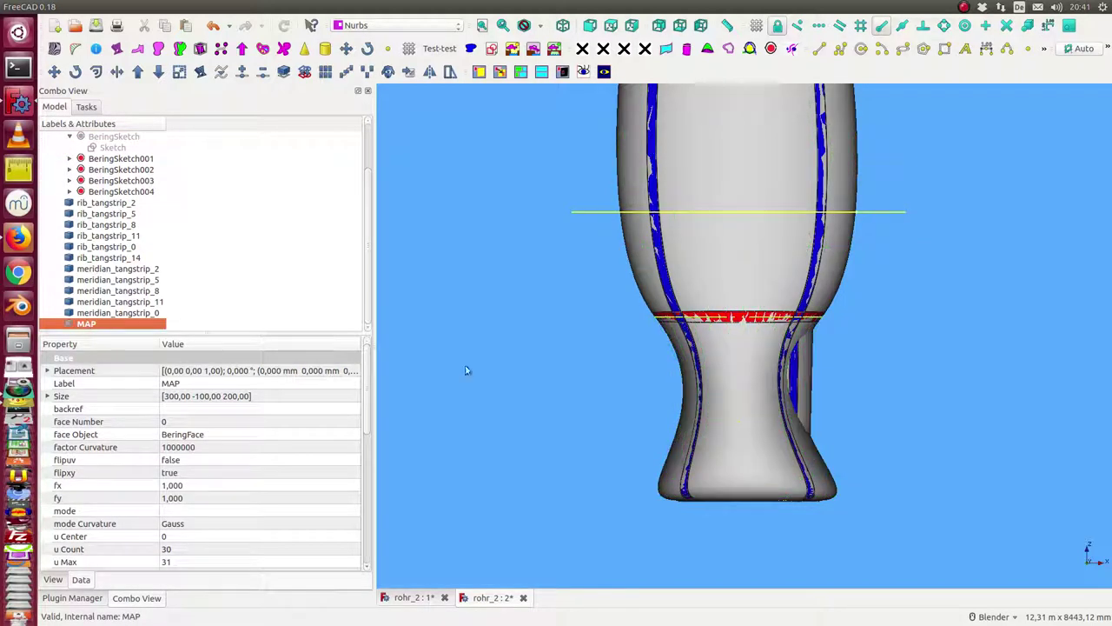
{"action": "mouse_move", "coordinate": [465, 370]}
{"action": "middle_mouse_down"}
{"action": "mouse_move", "coordinate": [546, 340]}
{"action": "mouse_move", "coordinate": [696, 316]}
{"action": "mouse_move", "coordinate": [820, 323]}
{"action": "mouse_move", "coordinate": [716, 395]}
{"action": "mouse_move", "coordinate": [553, 323]}
{"action": "mouse_move", "coordinate": [521, 365]}
{"action": "middle_mouse_up"}
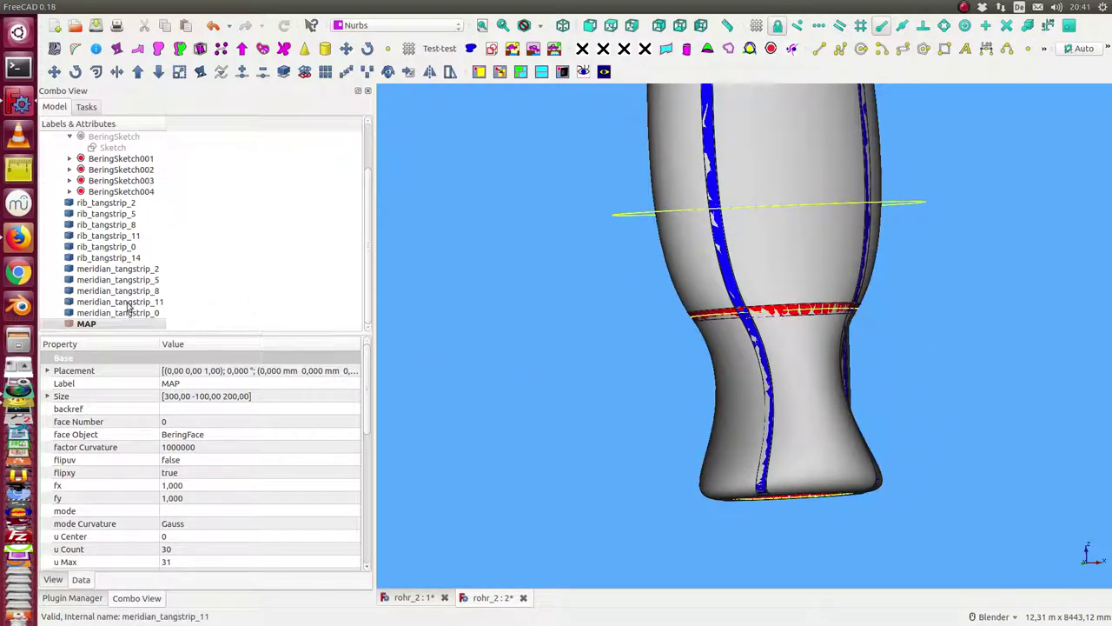
{"action": "left_click", "coordinate": [128, 180]}
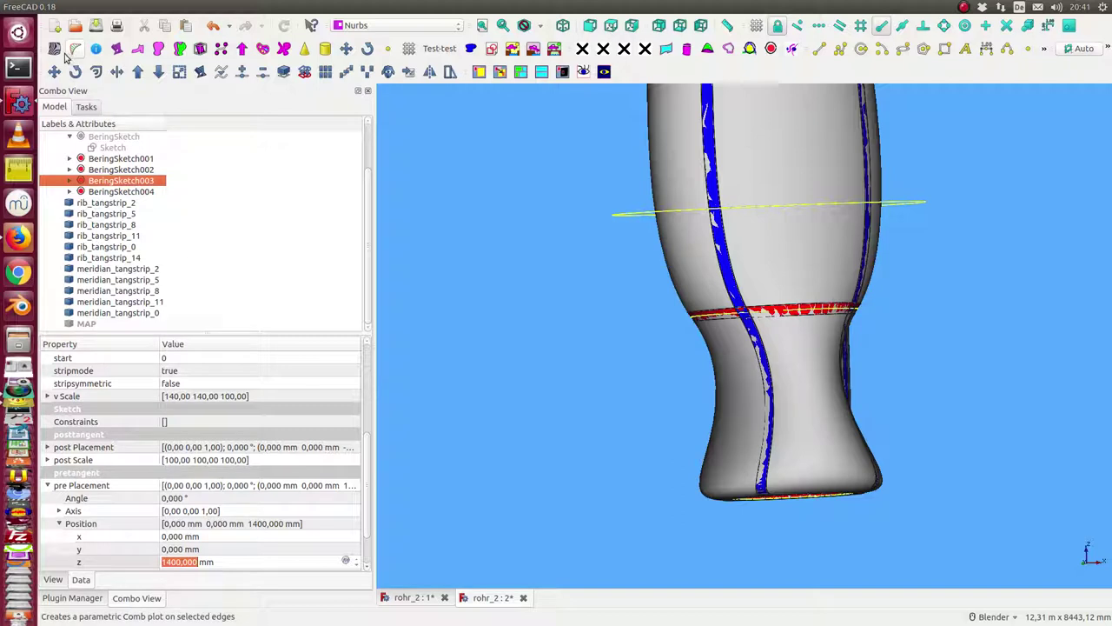
{"action": "left_click", "coordinate": [114, 192]}
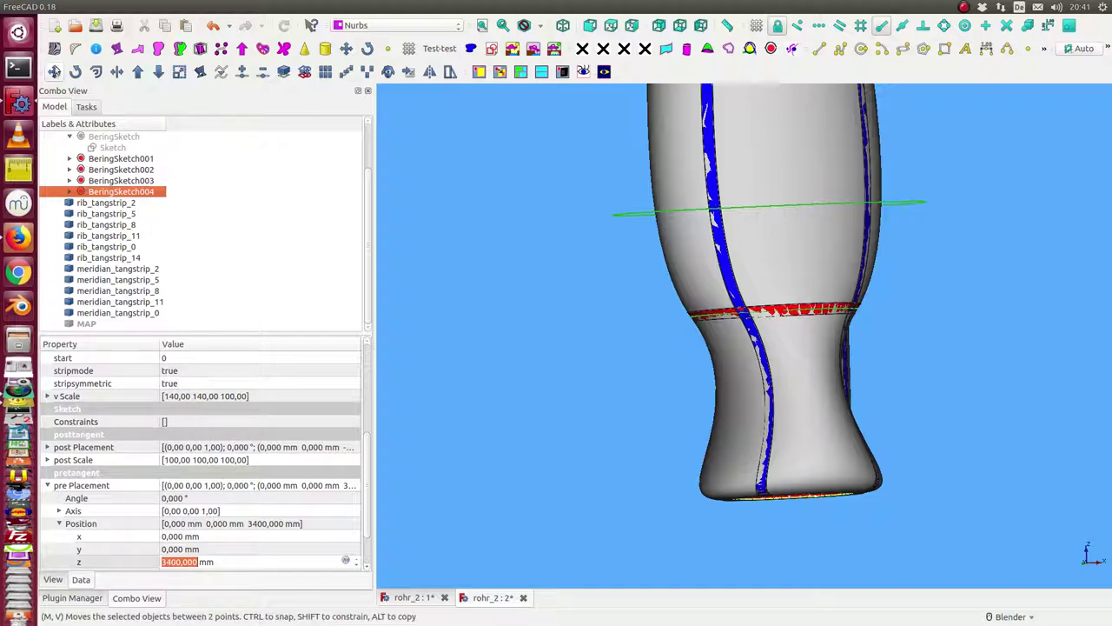
- Turn on zebra stripes and zoom in on the vase
{"action": "left_click", "coordinate": [54, 48]}
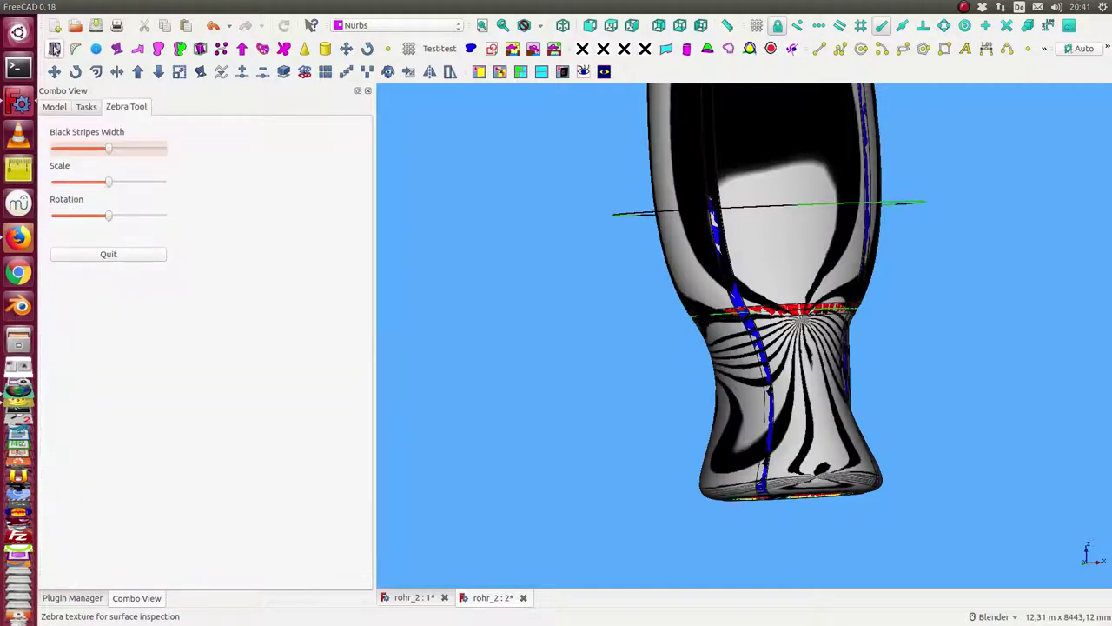
{"action": "scroll", "coordinate": [458, 261], "scroll_direction": "up", "scroll_amount": 3}
{"action": "mouse_move", "coordinate": [499, 284]}
{"action": "middle_mouse_down"}
{"action": "mouse_move", "coordinate": [480, 308]}
{"action": "mouse_move", "coordinate": [556, 295]}
{"action": "mouse_move", "coordinate": [653, 310]}
{"action": "mouse_move", "coordinate": [526, 302]}
{"action": "mouse_move", "coordinate": [494, 310]}
{"action": "mouse_move", "coordinate": [507, 322]}
{"action": "mouse_move", "coordinate": [526, 298]}
{"action": "mouse_move", "coordinate": [504, 275]}
{"action": "mouse_move", "coordinate": [507, 299]}
{"action": "middle_mouse_up"}
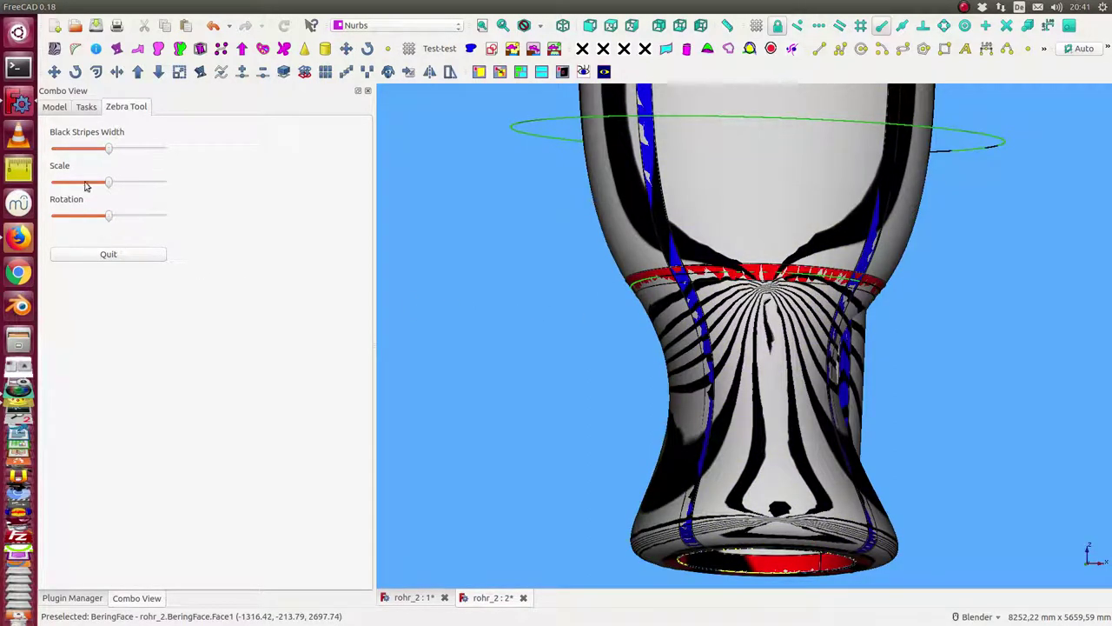
- Set BeringSketch004's stripsymmetric to false and orbit to inspect the neck
{"action": "left_click", "coordinate": [54, 107]}
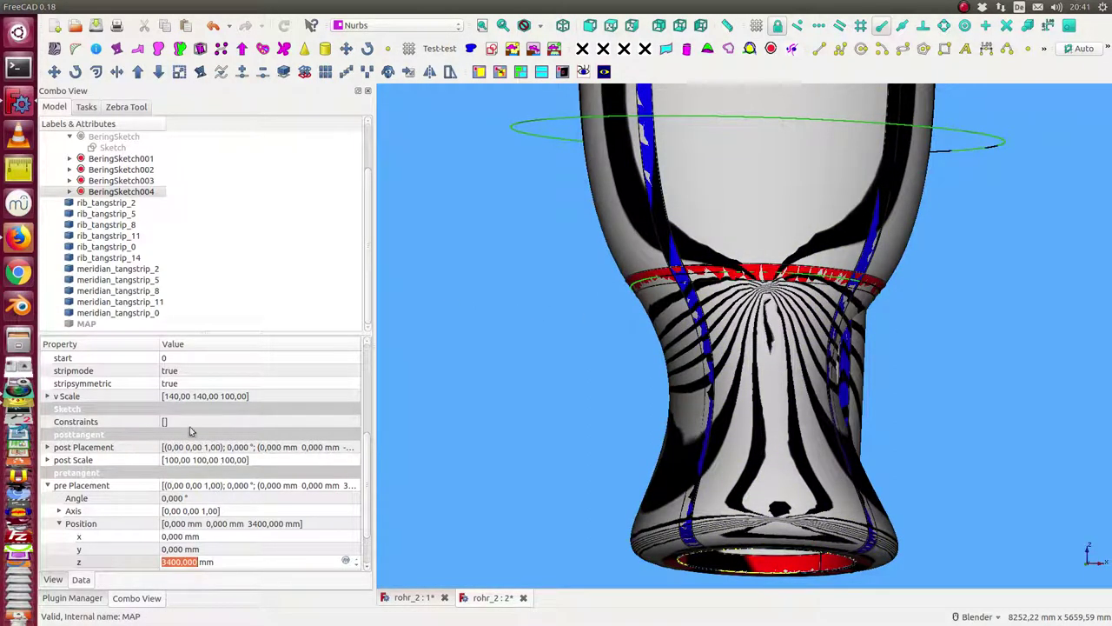
{"action": "left_click", "coordinate": [217, 386]}
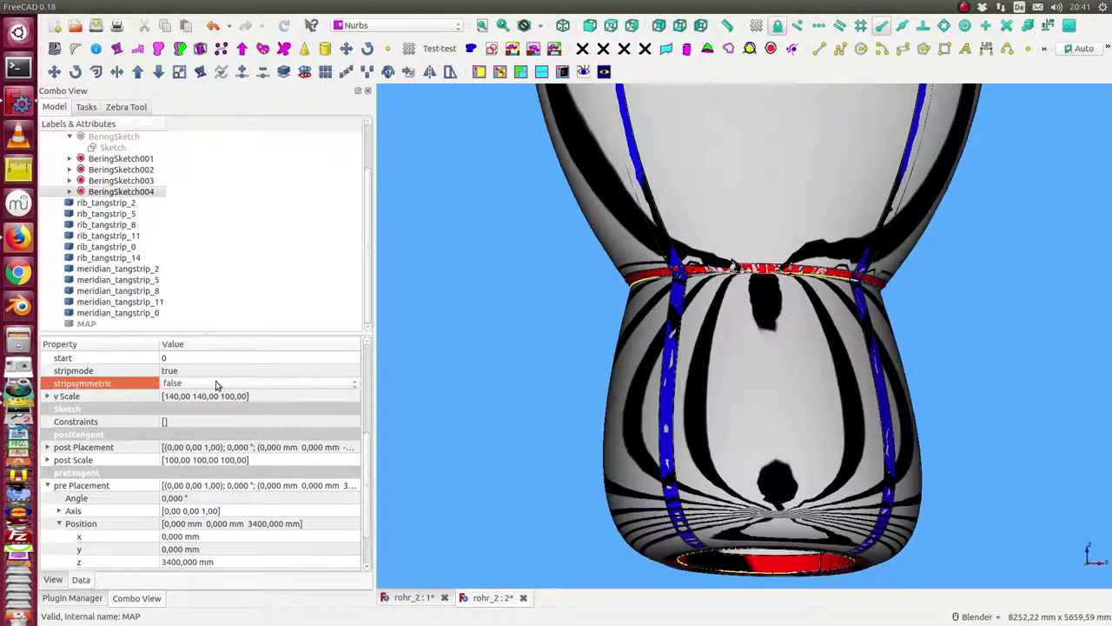
{"action": "mouse_move", "coordinate": [438, 356]}
{"action": "middle_mouse_down"}
{"action": "mouse_move", "coordinate": [598, 367]}
{"action": "mouse_move", "coordinate": [551, 383]}
{"action": "mouse_move", "coordinate": [501, 374]}
{"action": "mouse_move", "coordinate": [507, 321]}
{"action": "mouse_move", "coordinate": [513, 340]}
{"action": "middle_mouse_up"}
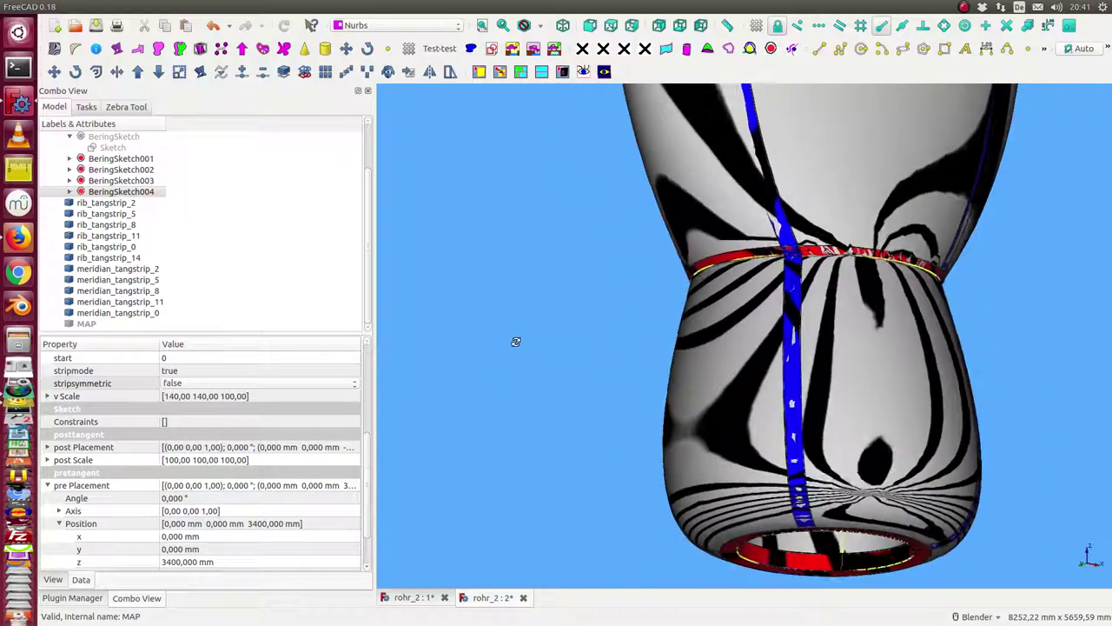
- Restore BeringSketch004's stripsymmetric to true and quit the zebra stripes
{"action": "left_click", "coordinate": [204, 386]}
{"action": "left_click", "coordinate": [206, 386]}
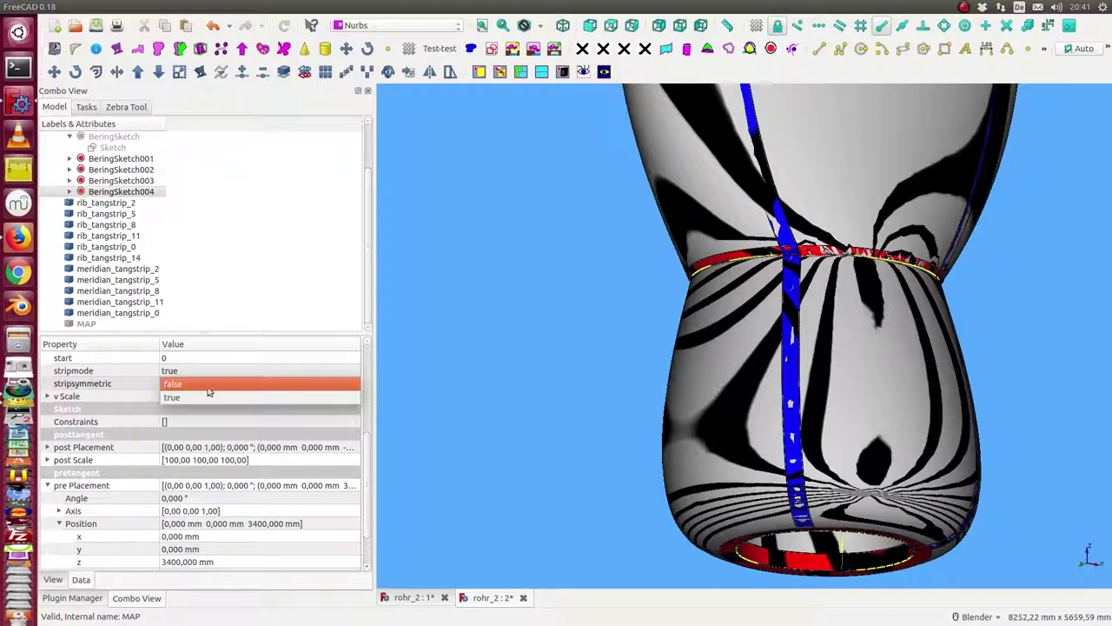
{"action": "left_click", "coordinate": [210, 396]}
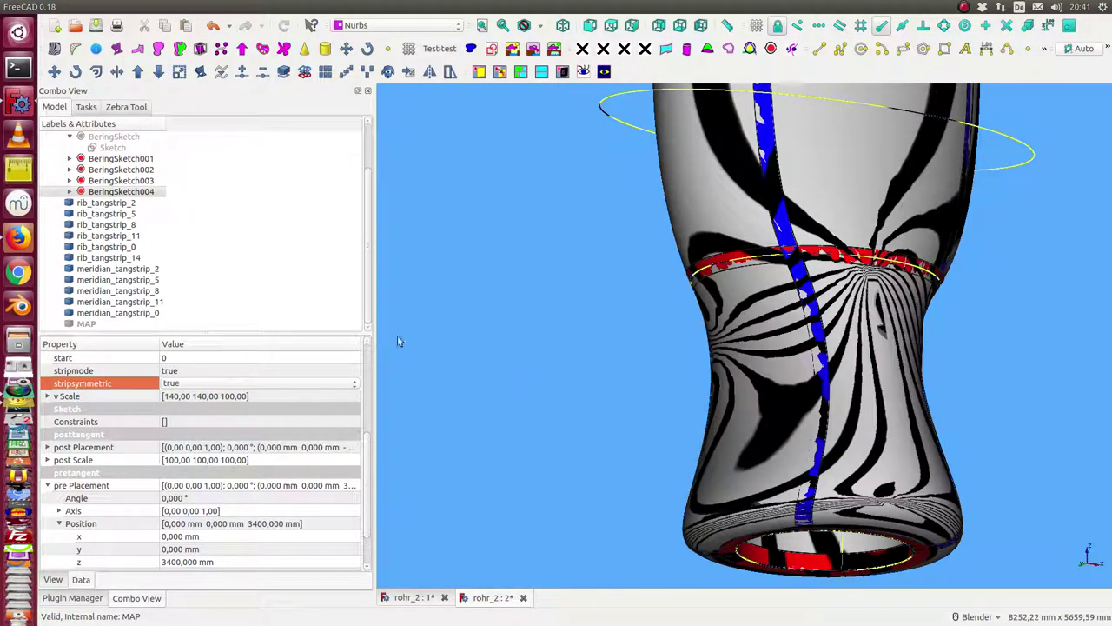
{"action": "left_click", "coordinate": [132, 106]}
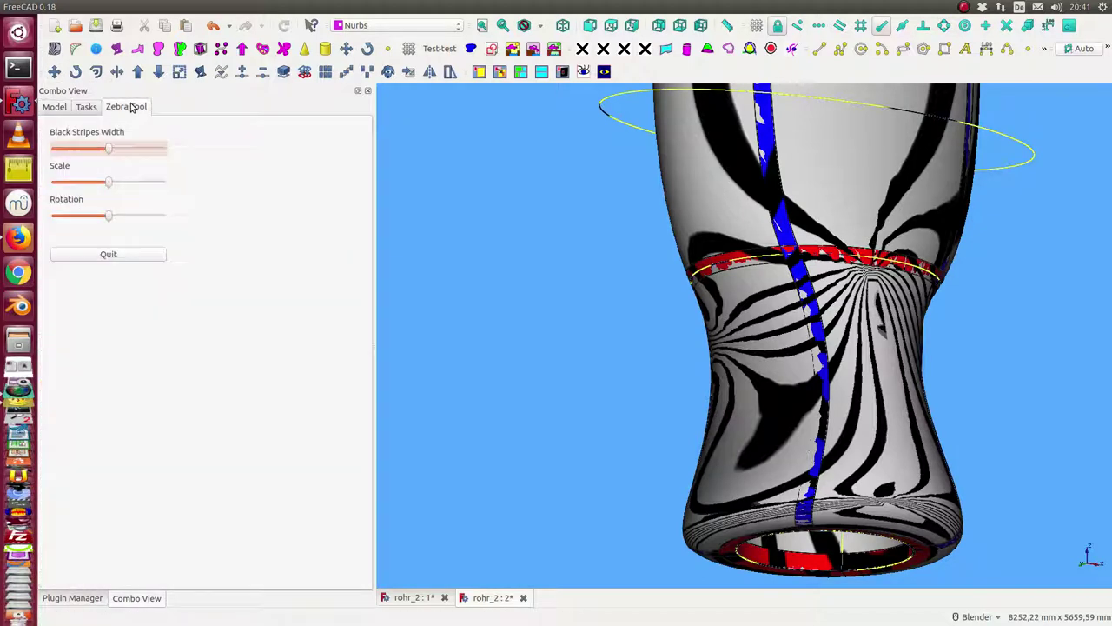
{"action": "left_click", "coordinate": [113, 254]}
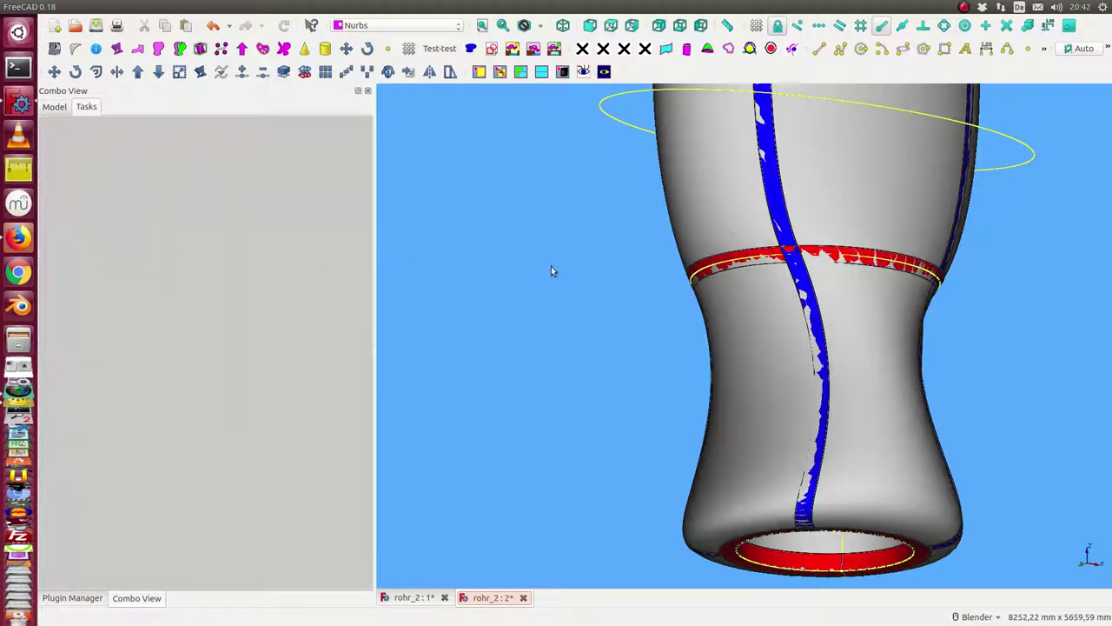
- Hide the curves of three consecutive bering sketches, ending with BeringSketch004
{"action": "scroll", "coordinate": [551, 271], "scroll_direction": "down", "scroll_amount": 3}
{"action": "mouse_move", "coordinate": [591, 240]}
{"action": "middle_mouse_down"}
{"action": "mouse_move", "coordinate": [653, 301]}
{"action": "mouse_move", "coordinate": [698, 385]}
{"action": "mouse_move", "coordinate": [686, 390]}
{"action": "mouse_move", "coordinate": [388, 249]}
{"action": "middle_mouse_up"}
{"action": "left_click", "coordinate": [54, 107]}
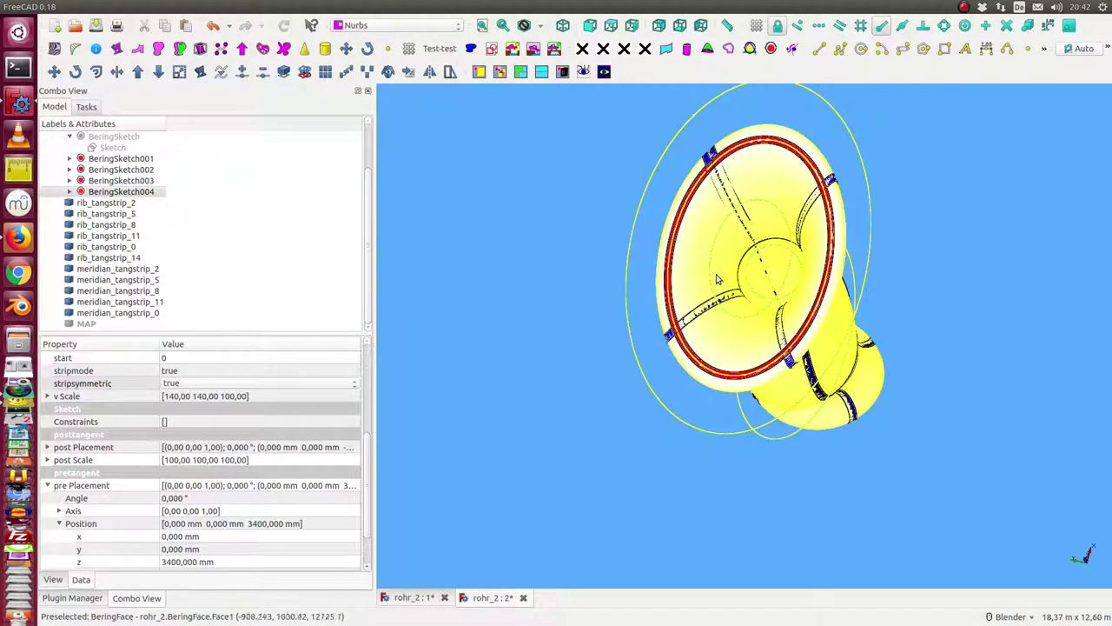
{"action": "middle_click_drag", "start_coordinate": [718, 276], "coordinate": [704, 256]}
{"action": "scroll", "coordinate": [117, 209], "scroll_direction": "up", "scroll_amount": 1}
{"action": "left_click", "coordinate": [117, 203]}
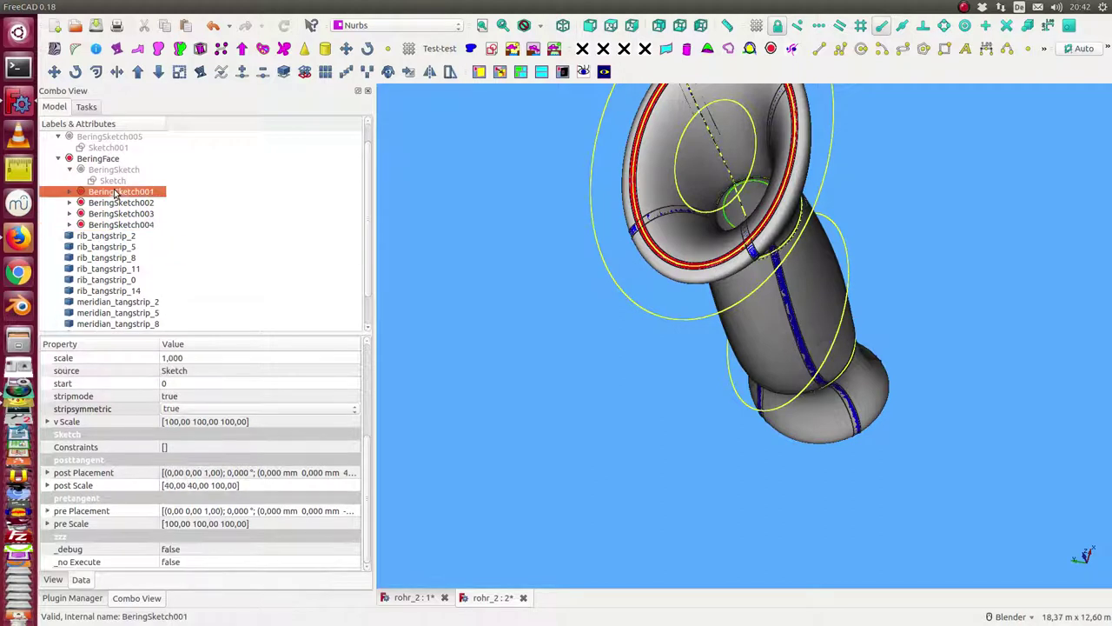
{"action": "key", "text": "space"}
{"action": "left_click", "coordinate": [119, 213]}
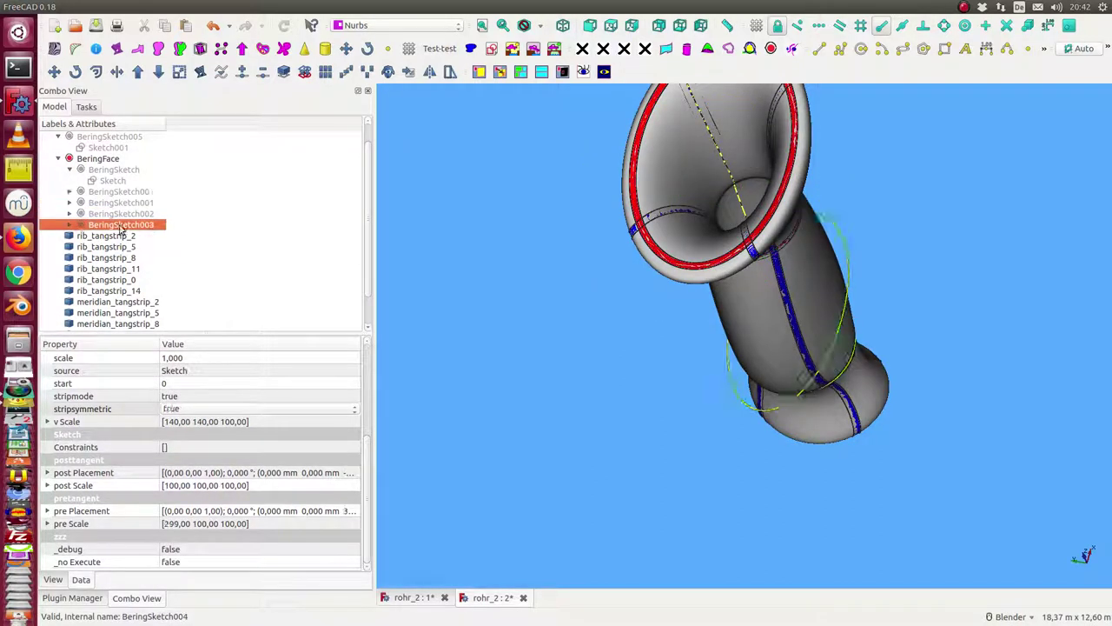
{"action": "key", "text": "space"}
{"action": "left_click", "coordinate": [119, 224]}
{"action": "key", "text": "space"}
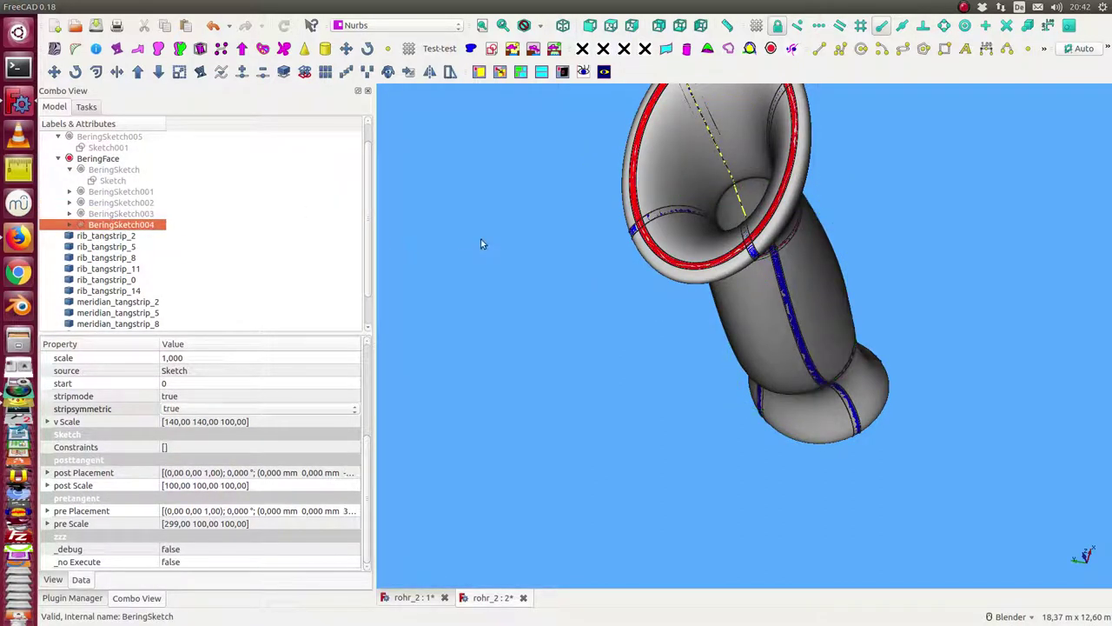
- Rotate the tube upright and set BeringSketch001's stripsymmetric to false
{"action": "scroll", "coordinate": [494, 232], "scroll_direction": "down", "scroll_amount": 2}
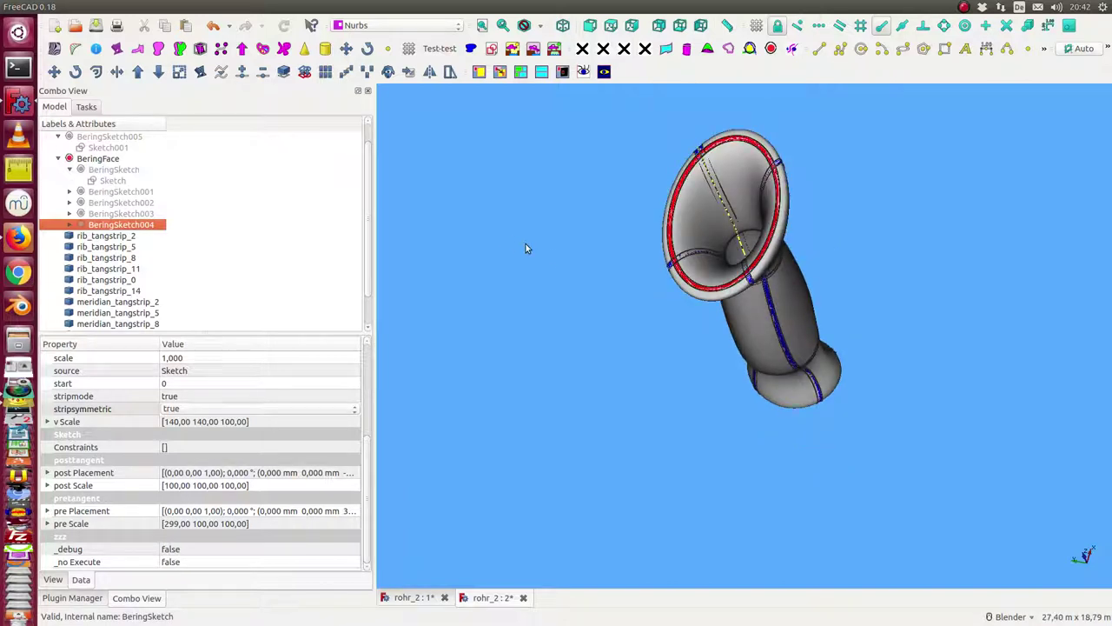
{"action": "left_click", "coordinate": [555, 259]}
{"action": "middle_click_drag", "start_coordinate": [556, 259], "coordinate": [508, 329]}
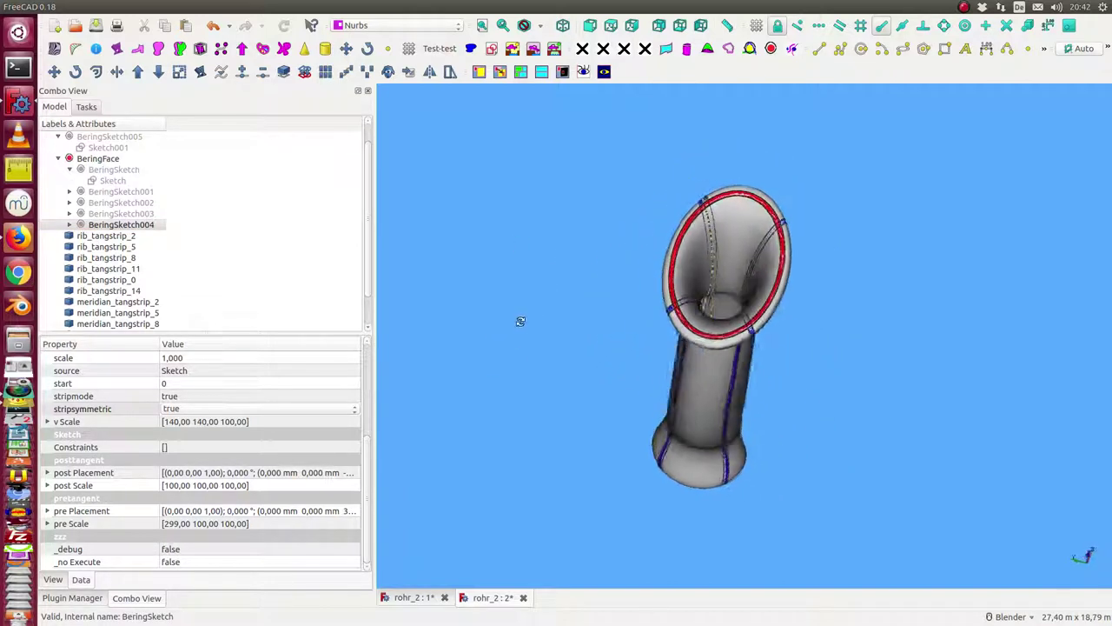
{"action": "scroll", "coordinate": [497, 318], "scroll_direction": "up", "scroll_amount": 2}
{"action": "scroll", "coordinate": [497, 318], "scroll_direction": "up", "scroll_amount": 3}
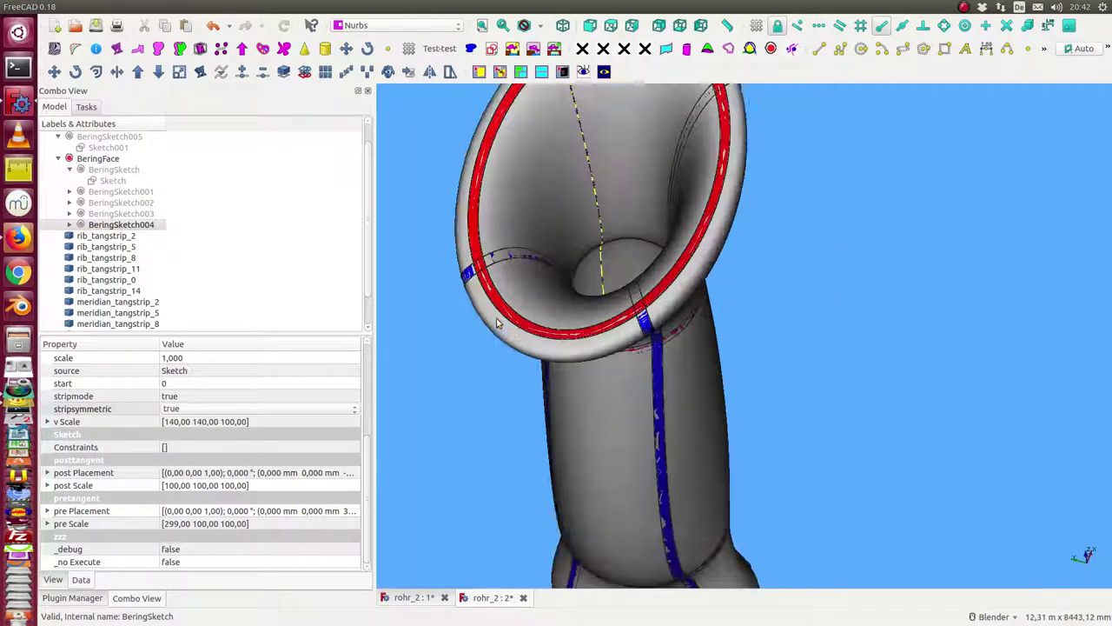
{"action": "scroll", "coordinate": [454, 329], "scroll_direction": "up", "scroll_amount": 2}
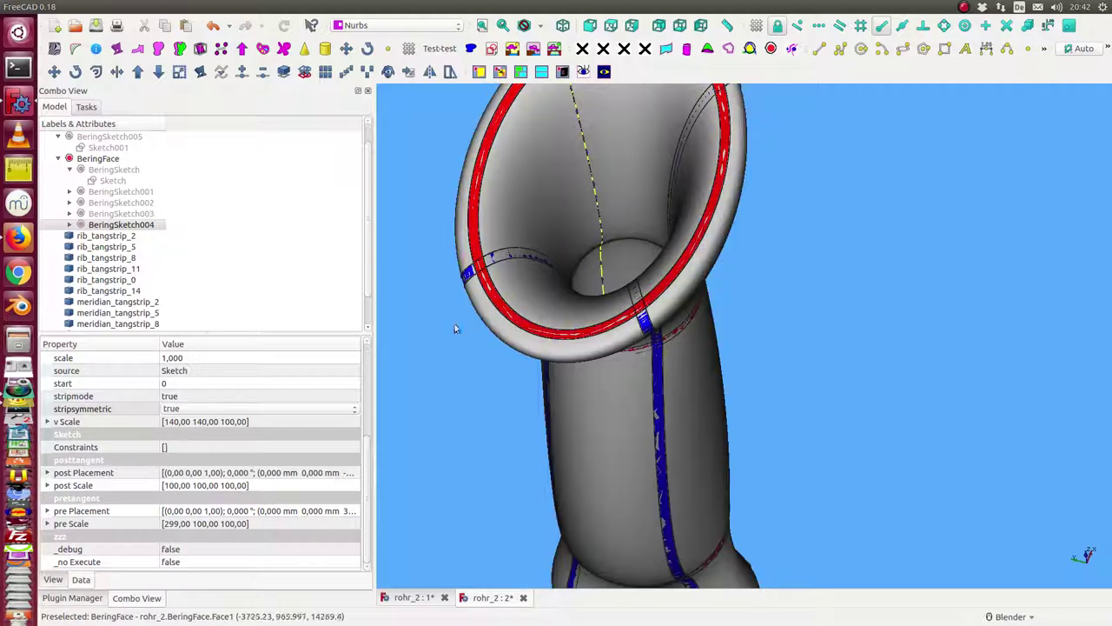
{"action": "left_click", "coordinate": [123, 193]}
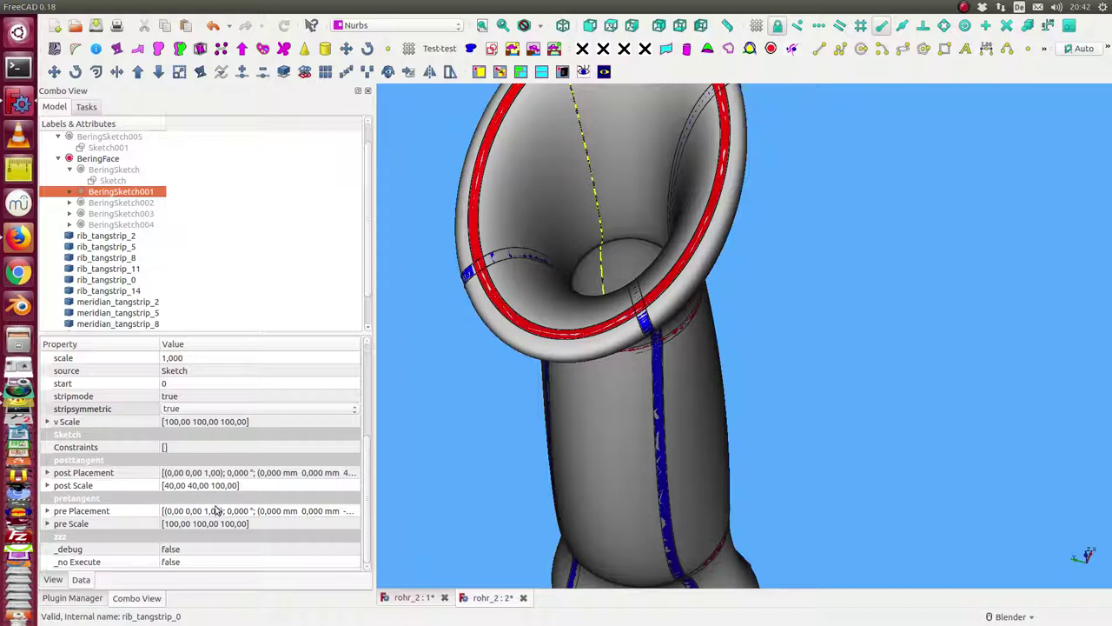
{"action": "left_click", "coordinate": [217, 410]}
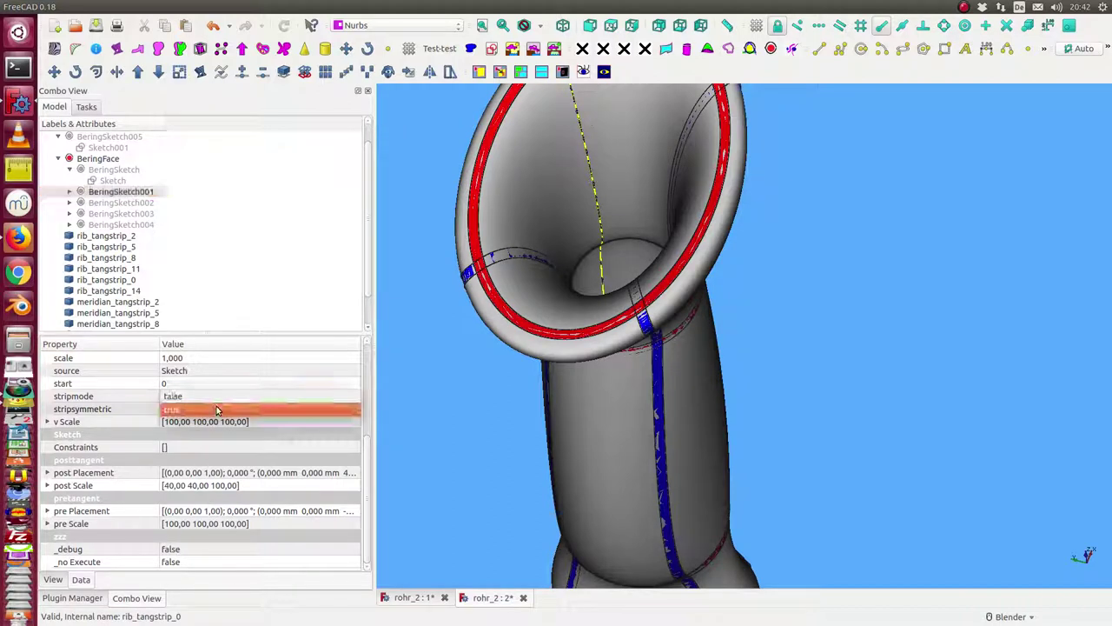
{"action": "left_click", "coordinate": [216, 406]}
{"action": "left_click", "coordinate": [218, 401]}
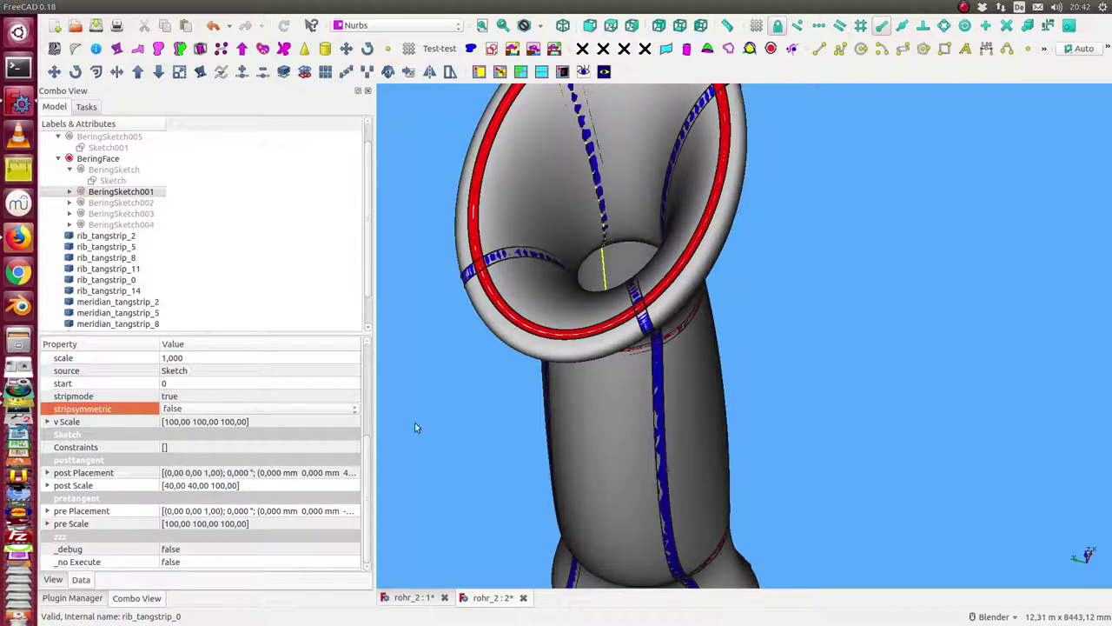
- Fit the tube with V,F, orbit to its flared end, and select rib_tangstrip_2 onward
{"action": "key", "text": "v"}
{"action": "key", "text": "f"}
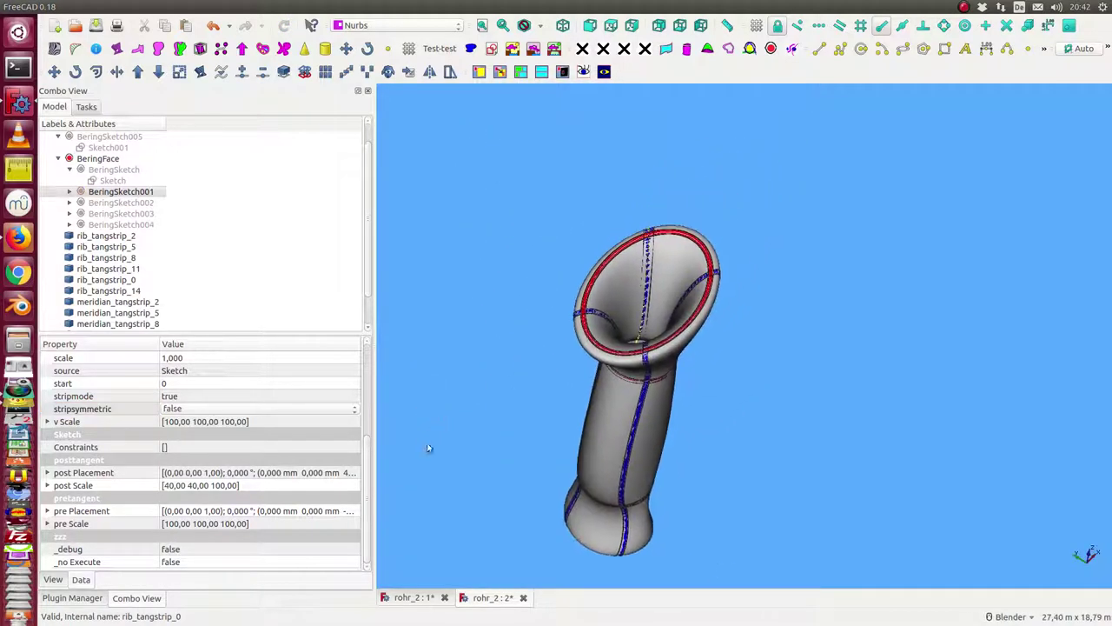
{"action": "mouse_move", "coordinate": [427, 448]}
{"action": "middle_mouse_down"}
{"action": "mouse_move", "coordinate": [504, 397]}
{"action": "mouse_move", "coordinate": [547, 405]}
{"action": "middle_mouse_up"}
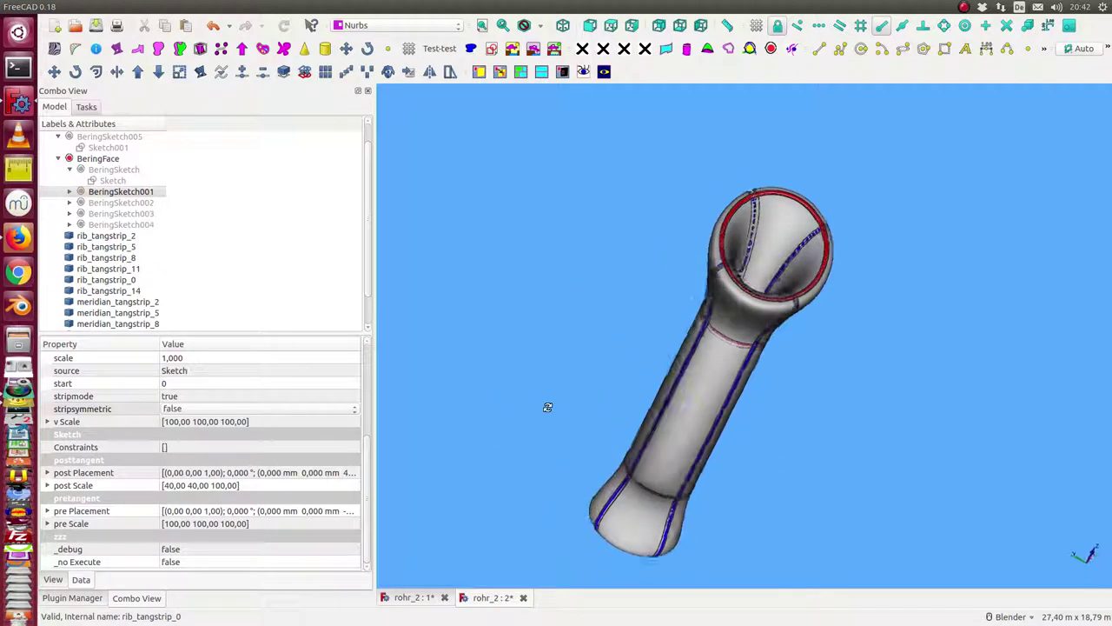
{"action": "left_click", "coordinate": [97, 237]}
{"action": "key", "text": "shift+Down"}
- Hide the selected rib_tangstrip helper strips through rib_tangstrip_0
{"action": "key", "text": "shift+Down"}
{"action": "key", "text": "shift+Down"}
{"action": "key", "text": "shift+Down"}
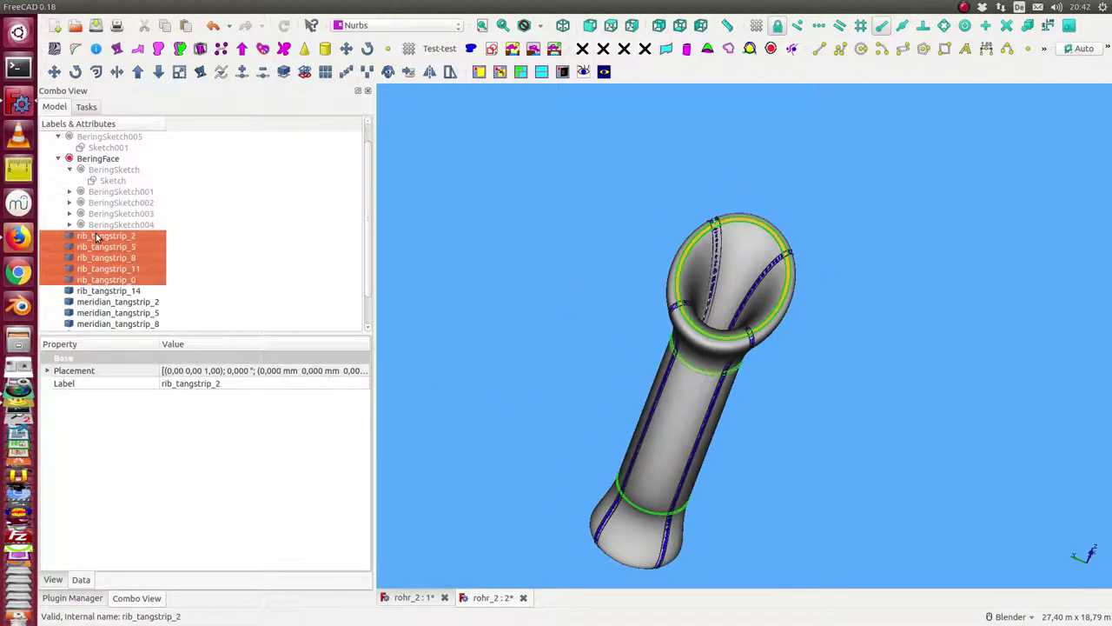
{"action": "key", "text": "shift+Down"}
{"action": "key", "text": "shift+Down"}
{"action": "key", "text": "shift+Down"}
{"action": "key", "text": "shift+Down"}
{"action": "key", "text": "shift+Down"}
{"action": "key", "text": "shift+Down"}
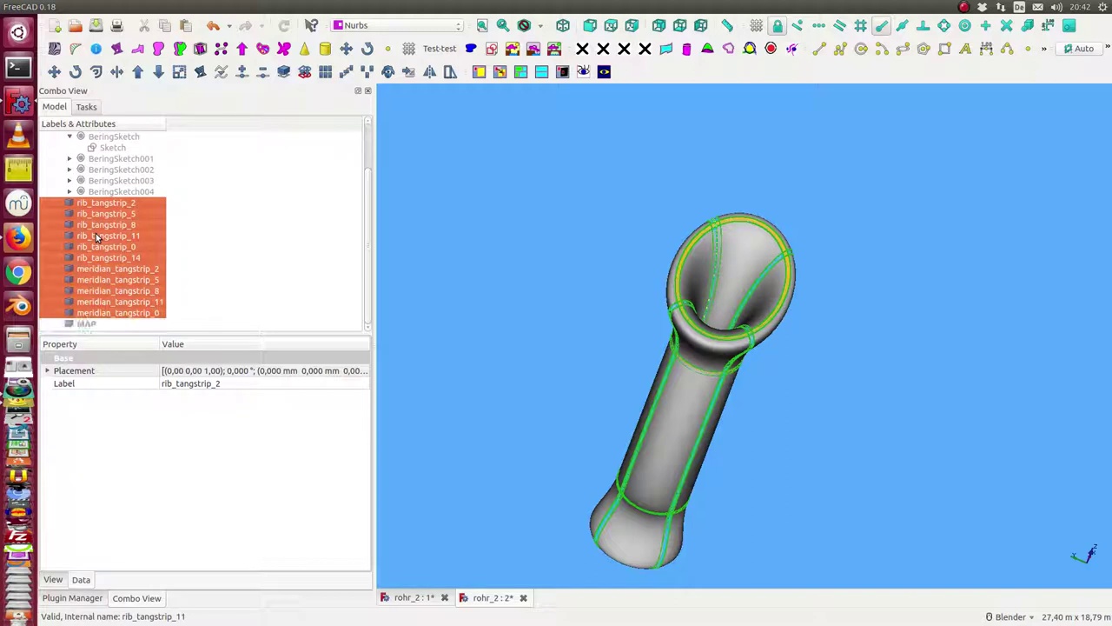
{"action": "key", "text": "space"}
{"action": "left_click", "coordinate": [616, 253]}
{"action": "mouse_move", "coordinate": [616, 253]}
{"action": "middle_mouse_down"}
{"action": "mouse_move", "coordinate": [534, 246]}
{"action": "mouse_move", "coordinate": [485, 261]}
{"action": "mouse_move", "coordinate": [611, 243]}
{"action": "middle_mouse_up"}
{"action": "scroll", "coordinate": [477, 263], "scroll_direction": "up", "scroll_amount": 3}
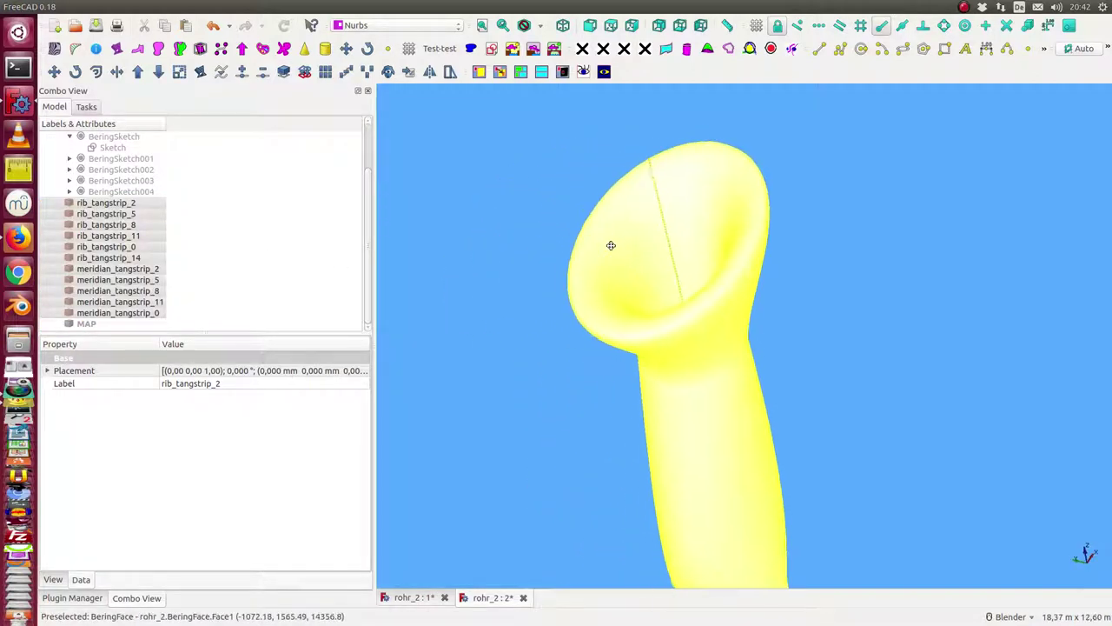
{"action": "scroll", "coordinate": [214, 224], "scroll_direction": "up", "scroll_amount": 1}
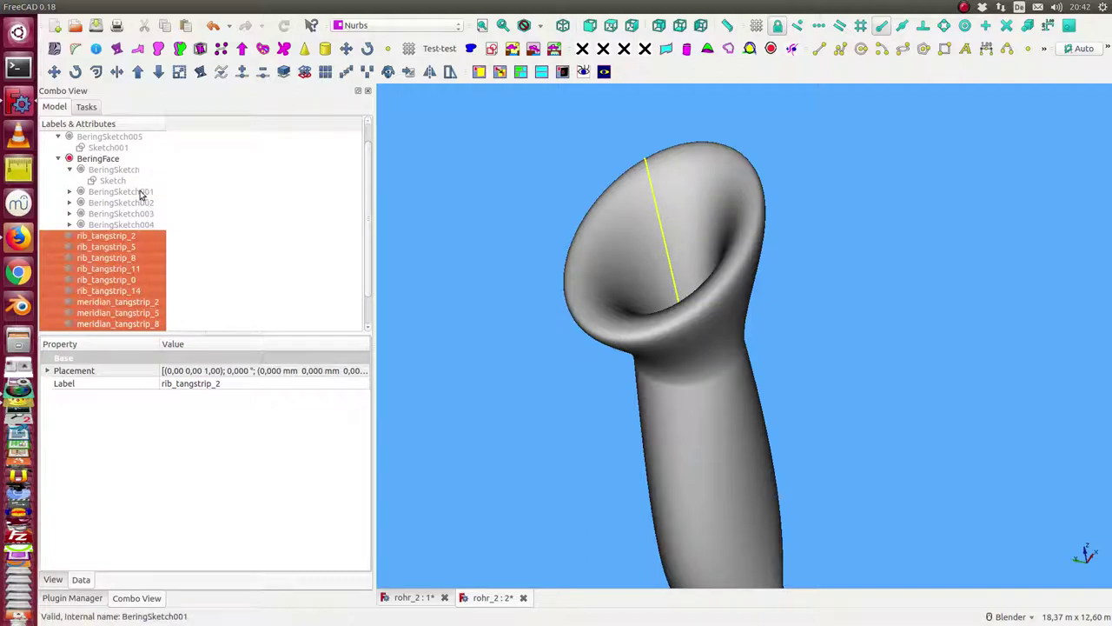
- Review BeringSketch001 and BeringSketch002 properties while orbiting the tube
{"action": "left_click", "coordinate": [141, 194]}
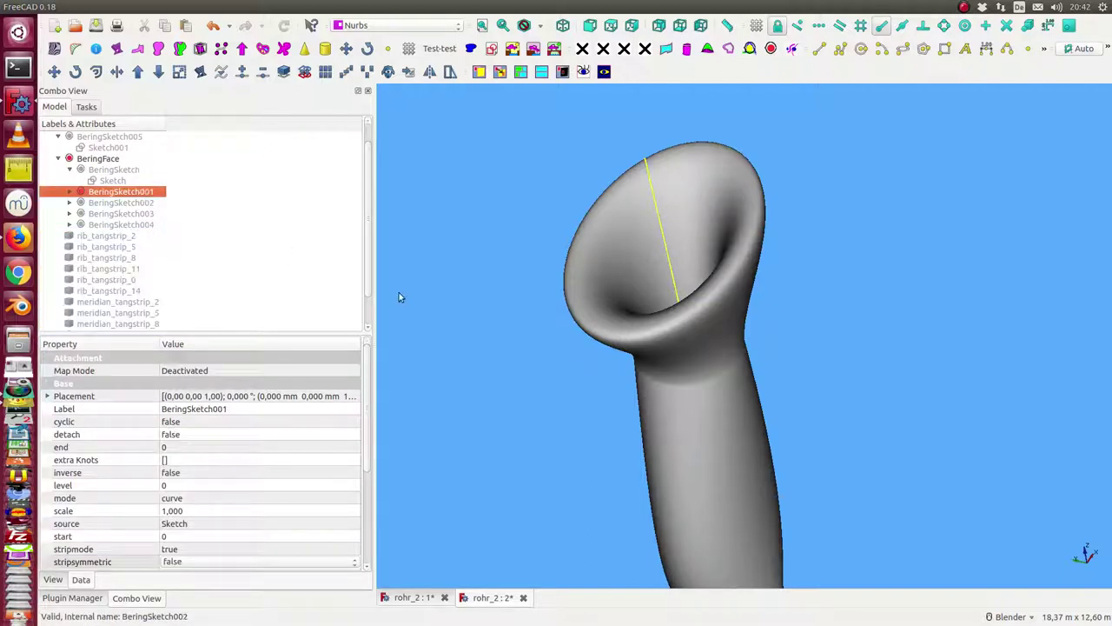
{"action": "scroll", "coordinate": [399, 293], "scroll_direction": "down", "scroll_amount": 2}
{"action": "middle_click_drag", "start_coordinate": [454, 352], "coordinate": [509, 397]}
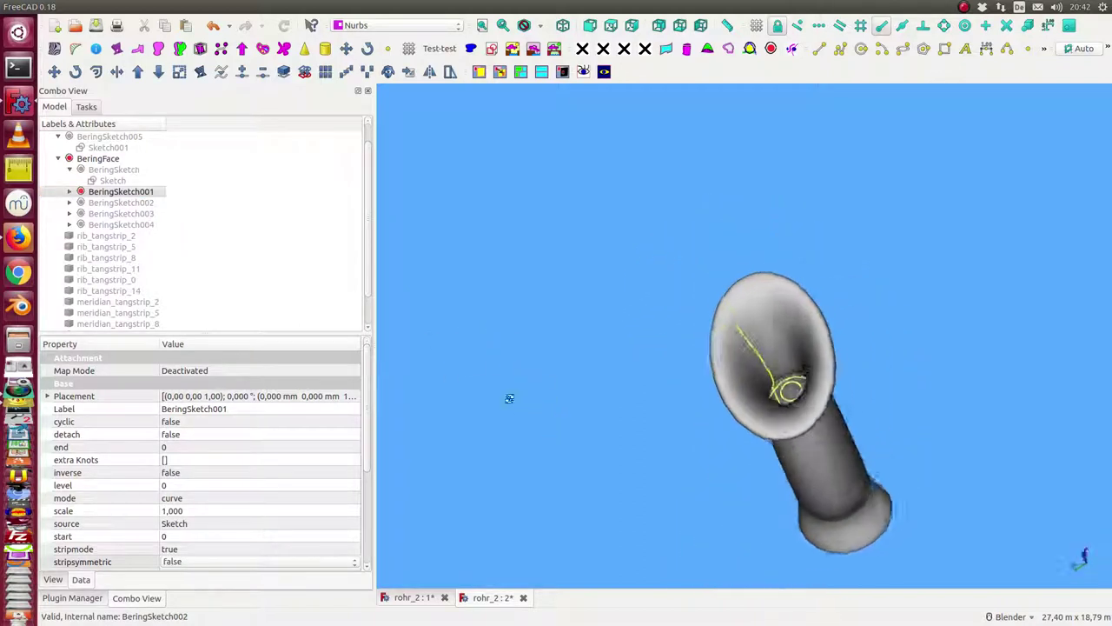
{"action": "left_click", "coordinate": [119, 204]}
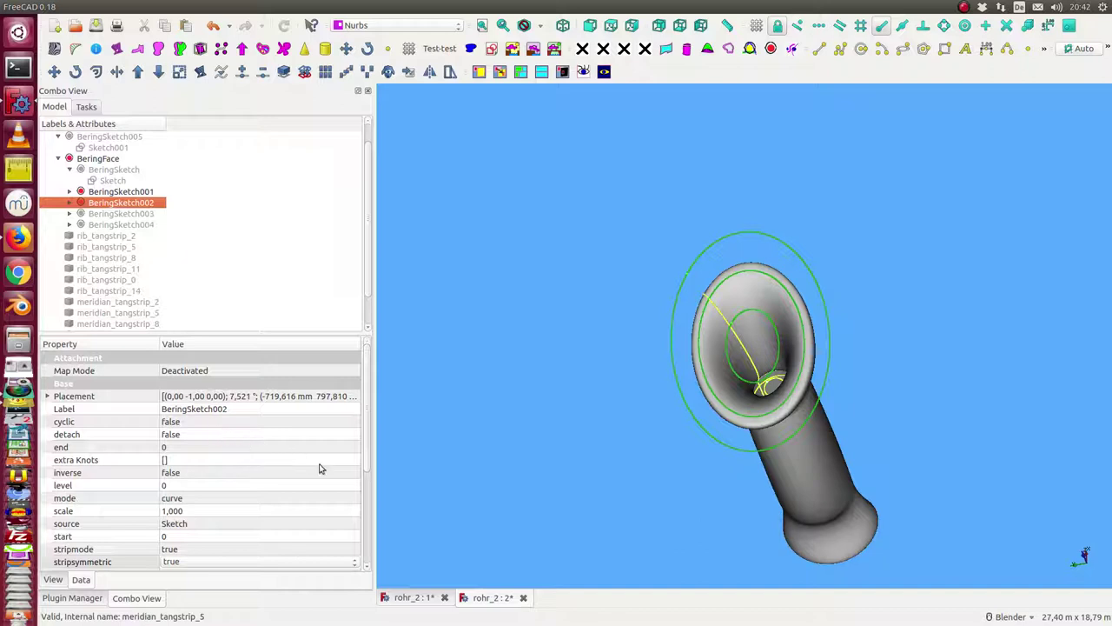
{"action": "left_click_drag", "start_coordinate": [367, 460], "coordinate": [368, 489]}
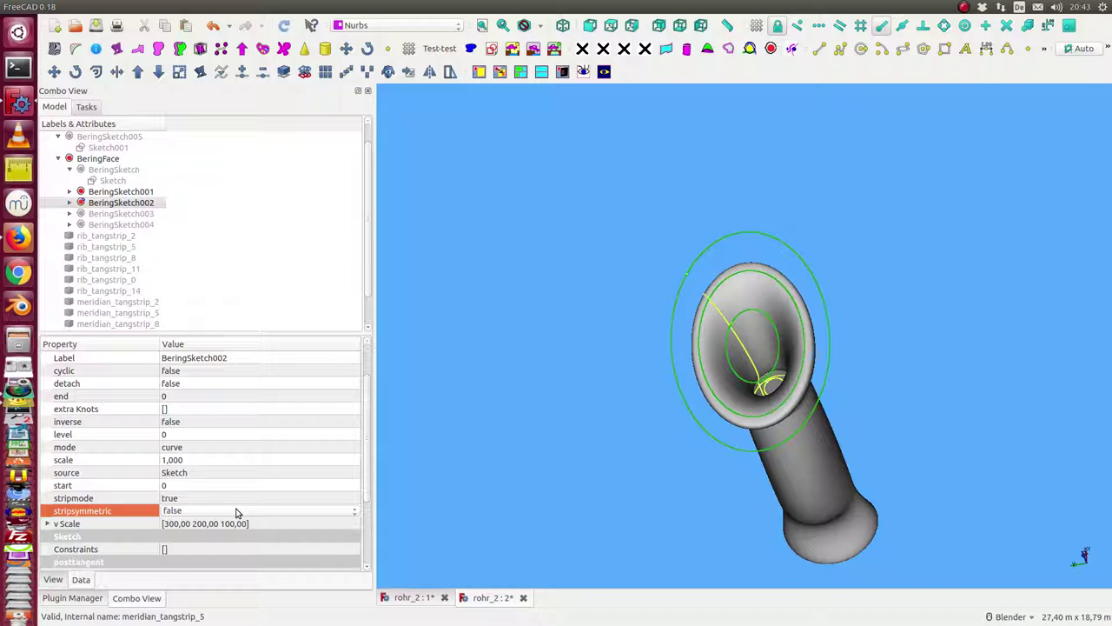
- Hide BeringSketch002's ring curves and orbit to a more top-down view
{"action": "left_click", "coordinate": [117, 204]}
{"action": "key", "text": "space"}
{"action": "left_click", "coordinate": [113, 192]}
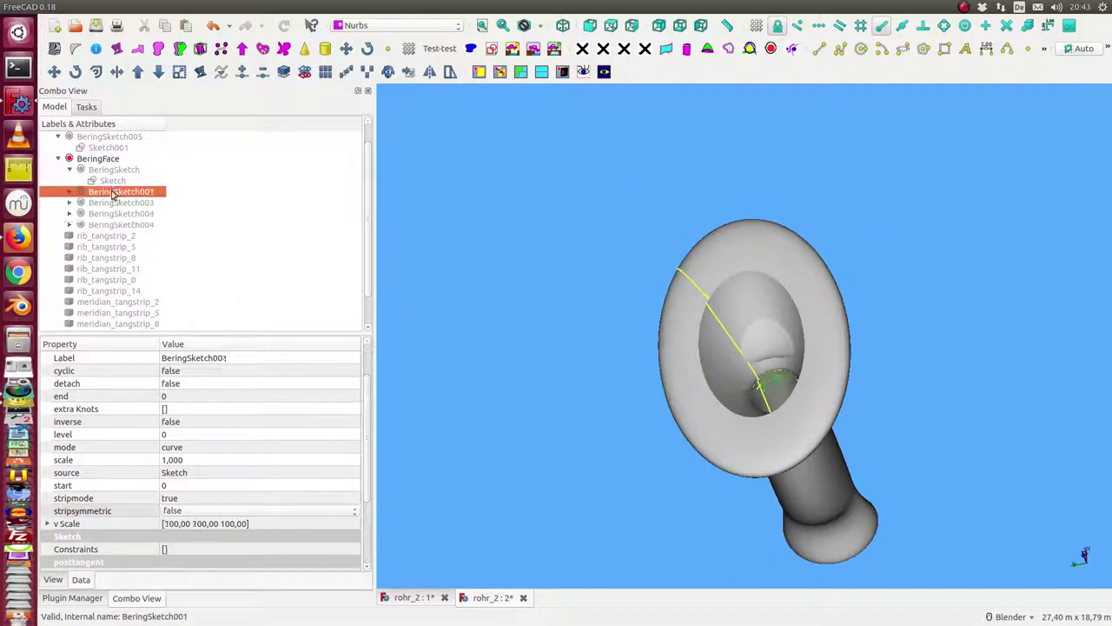
{"action": "left_click", "coordinate": [570, 402]}
{"action": "mouse_move", "coordinate": [570, 403]}
{"action": "middle_mouse_down"}
{"action": "mouse_move", "coordinate": [492, 318]}
{"action": "mouse_move", "coordinate": [501, 310]}
{"action": "middle_mouse_up"}
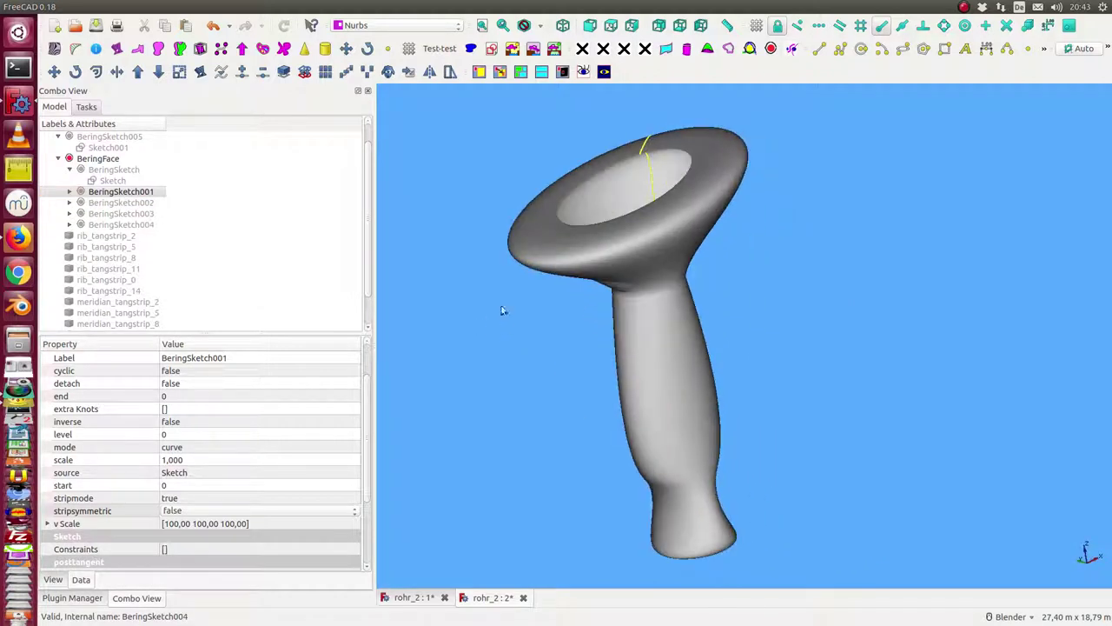
{"action": "middle_click_drag", "start_coordinate": [434, 152], "coordinate": [440, 179]}
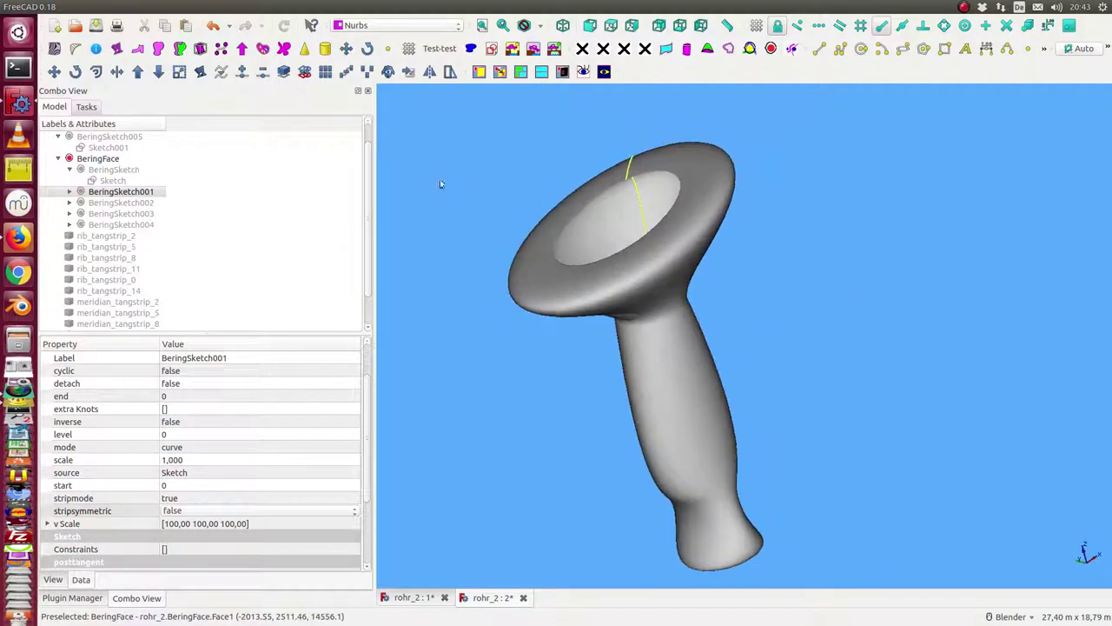
- Show zebra stripes on the tube and set BeringSketch001's stripsymmetric to true
{"action": "left_click", "coordinate": [54, 49]}
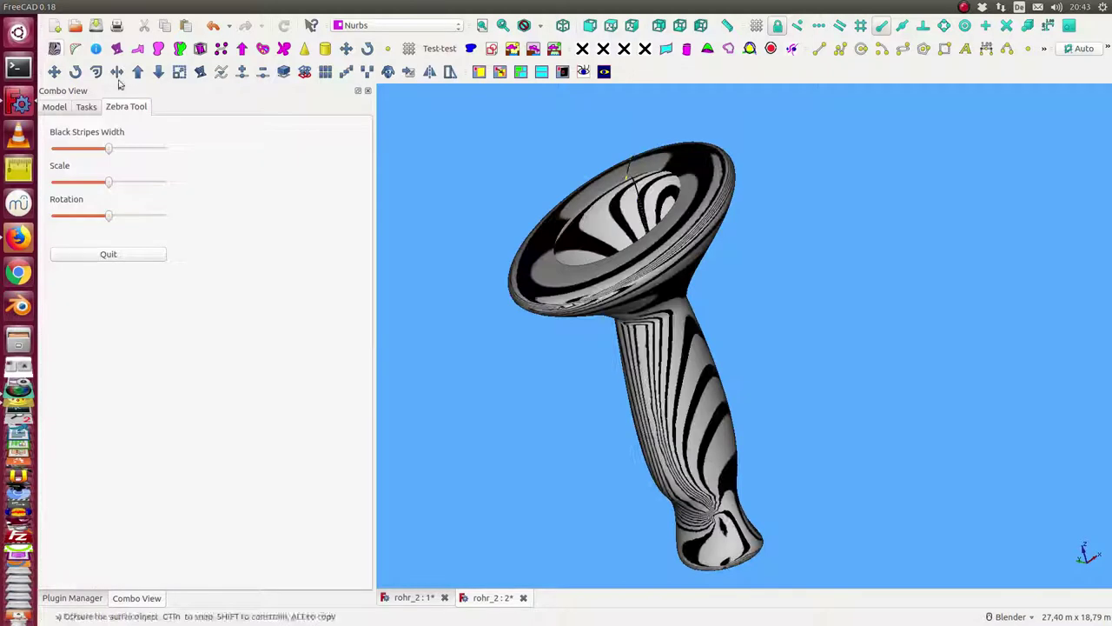
{"action": "mouse_move", "coordinate": [440, 164]}
{"action": "middle_mouse_down"}
{"action": "mouse_move", "coordinate": [494, 179]}
{"action": "mouse_move", "coordinate": [448, 182]}
{"action": "mouse_move", "coordinate": [412, 206]}
{"action": "mouse_move", "coordinate": [467, 234]}
{"action": "mouse_move", "coordinate": [485, 226]}
{"action": "middle_mouse_up"}
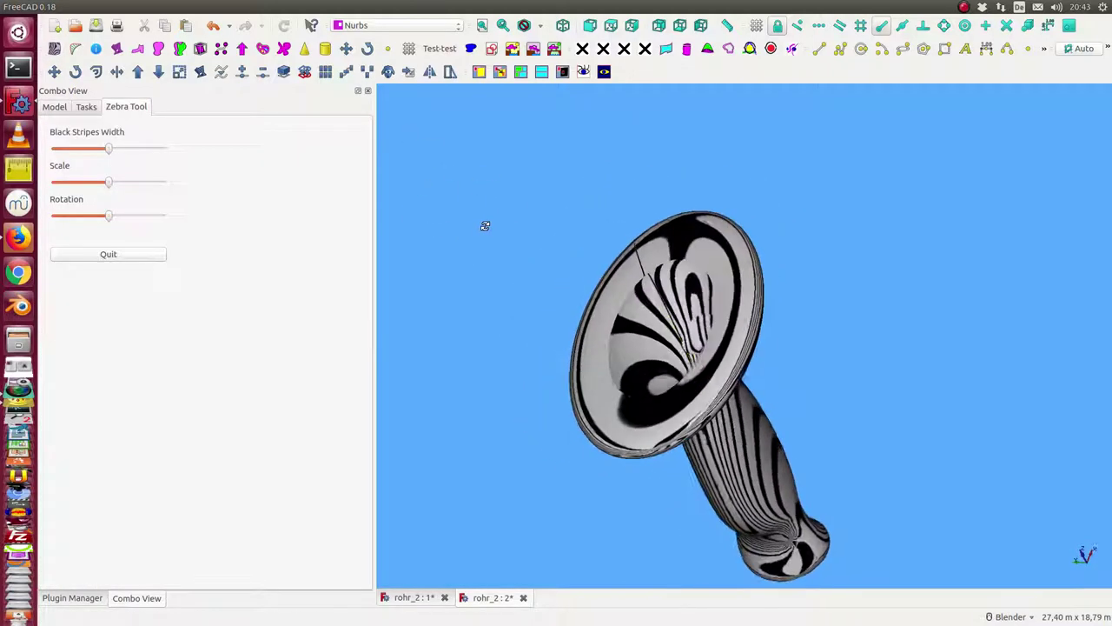
{"action": "left_click", "coordinate": [52, 107]}
{"action": "left_click", "coordinate": [200, 513]}
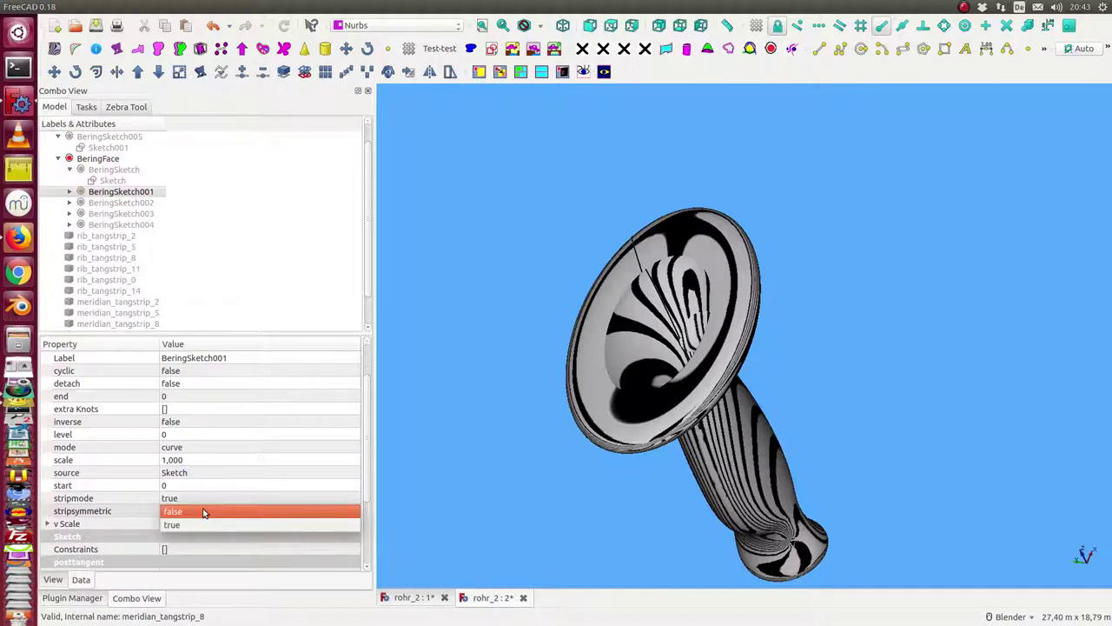
{"action": "left_click", "coordinate": [204, 524]}
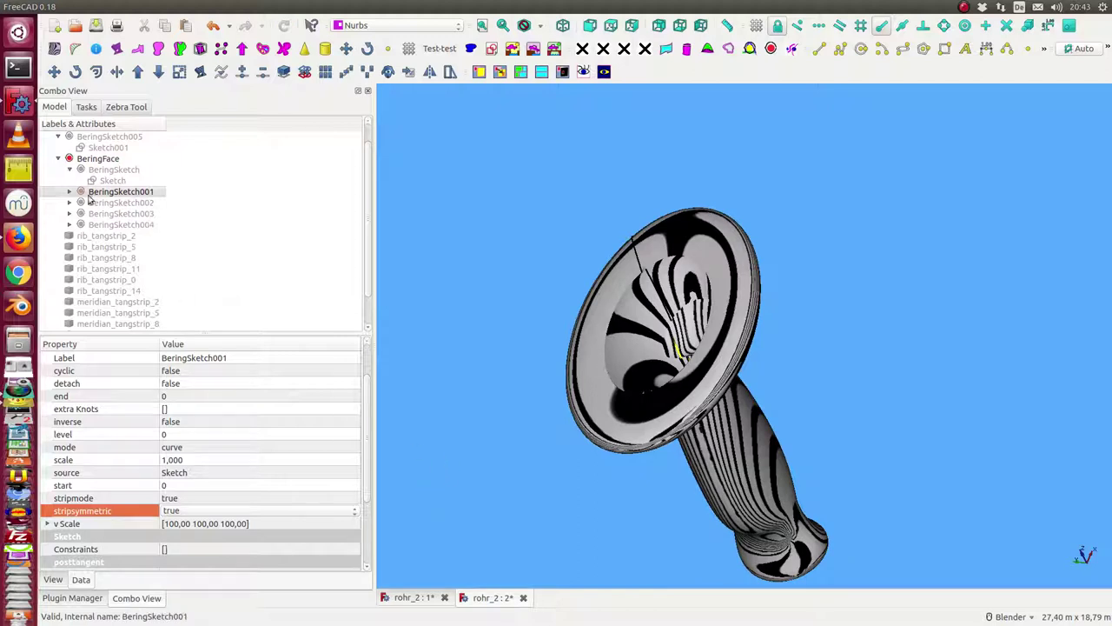
- Set BeringSketch002's stripsymmetric to true and orbit in on the striped funnel
{"action": "left_click", "coordinate": [122, 202]}
{"action": "key", "text": "space"}
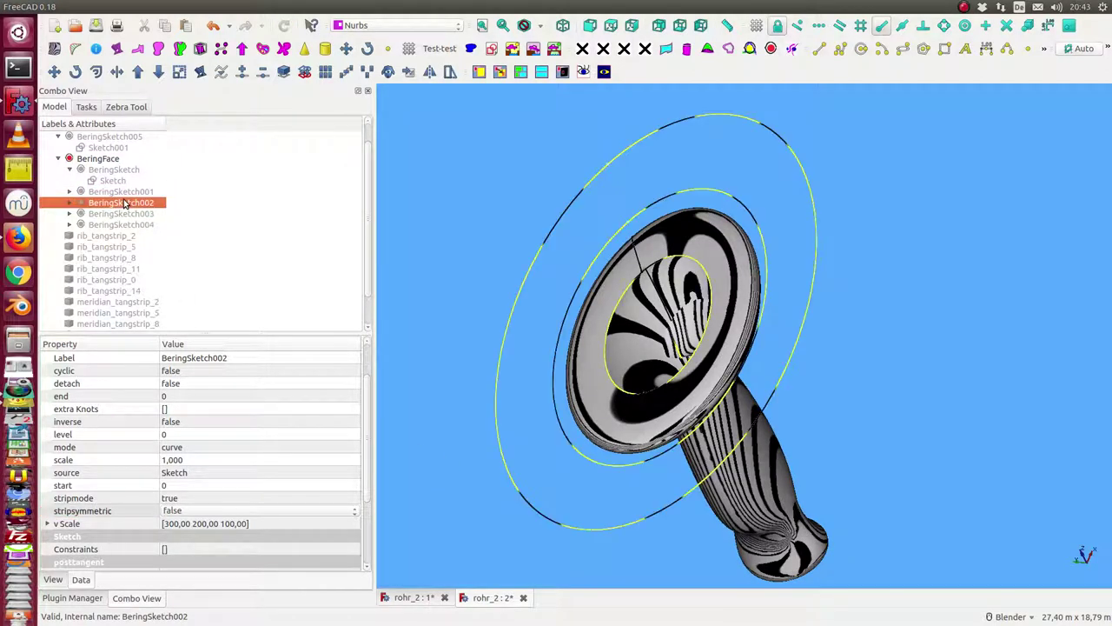
{"action": "key", "text": "space"}
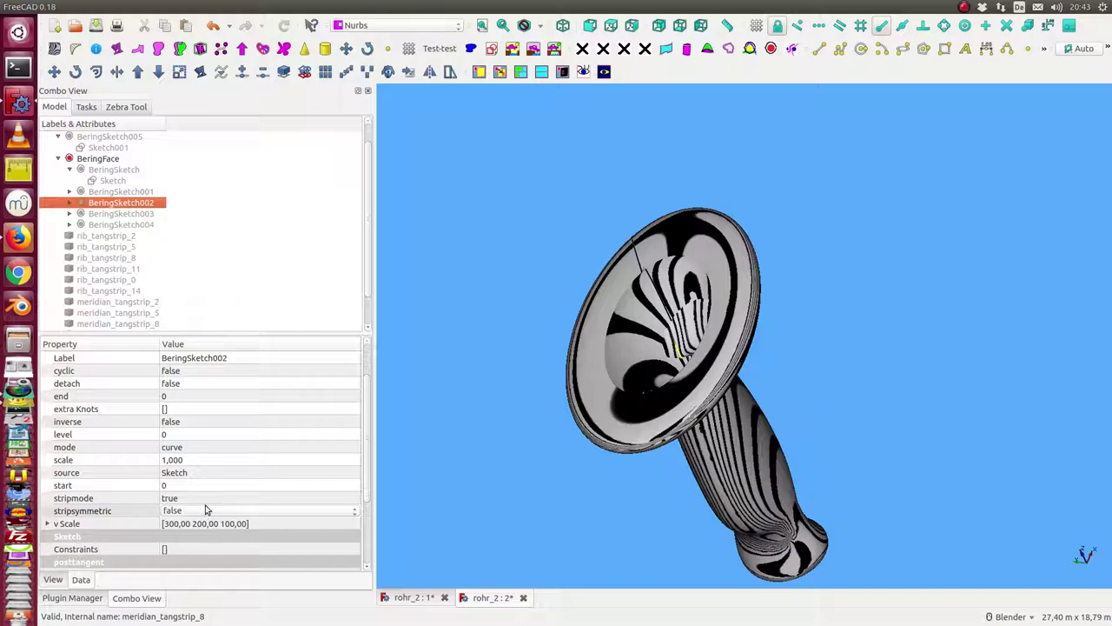
{"action": "left_click", "coordinate": [207, 510]}
{"action": "left_click", "coordinate": [207, 521]}
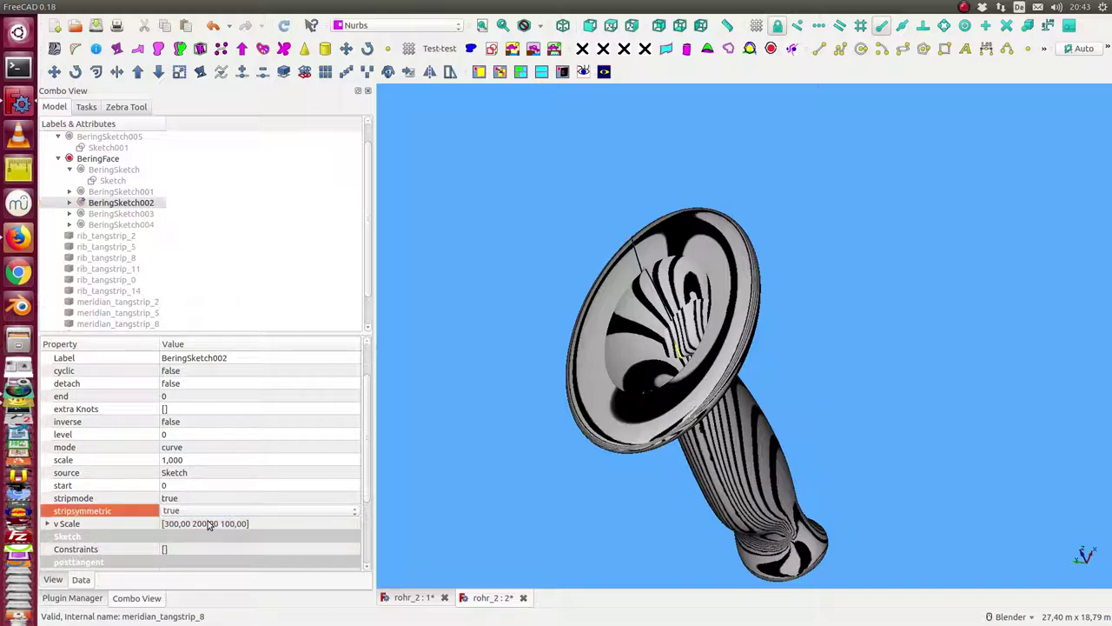
{"action": "mouse_move", "coordinate": [415, 502]}
{"action": "middle_mouse_down"}
{"action": "mouse_move", "coordinate": [391, 441]}
{"action": "mouse_move", "coordinate": [486, 440]}
{"action": "mouse_move", "coordinate": [597, 461]}
{"action": "mouse_move", "coordinate": [559, 496]}
{"action": "mouse_move", "coordinate": [579, 350]}
{"action": "mouse_move", "coordinate": [631, 399]}
{"action": "mouse_move", "coordinate": [632, 431]}
{"action": "middle_mouse_up"}
{"action": "scroll", "coordinate": [447, 422], "scroll_direction": "up", "scroll_amount": 3}
{"action": "scroll", "coordinate": [577, 356], "scroll_direction": "down", "scroll_amount": 3}
{"action": "left_click", "coordinate": [486, 423]}
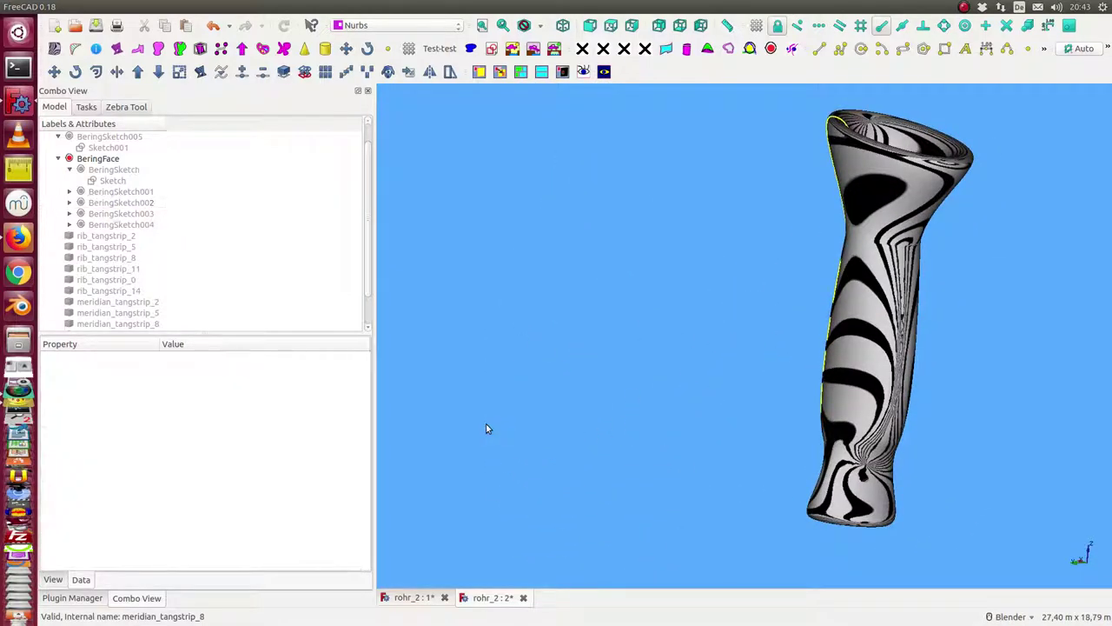